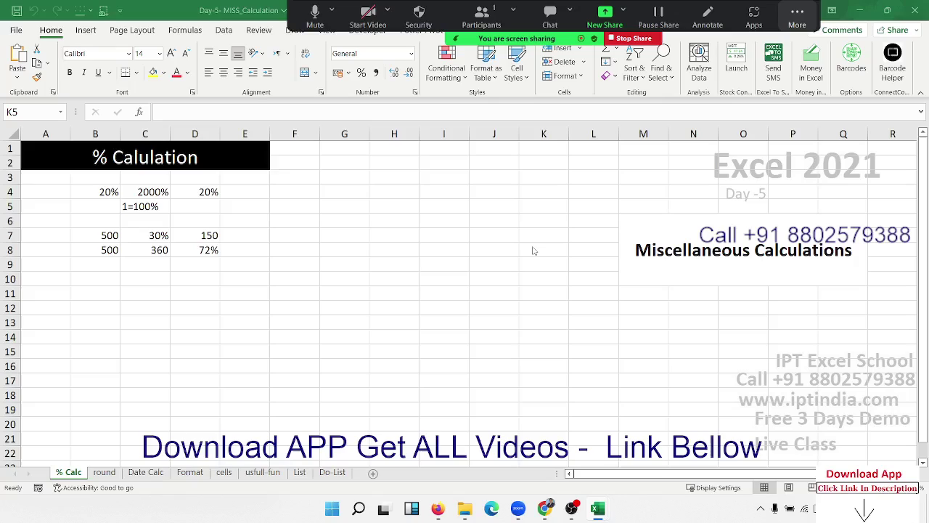
Step: Switch to the Do-List sheet that holds the practice questions
left_click(348, 474)
mouse_move(516, 508)
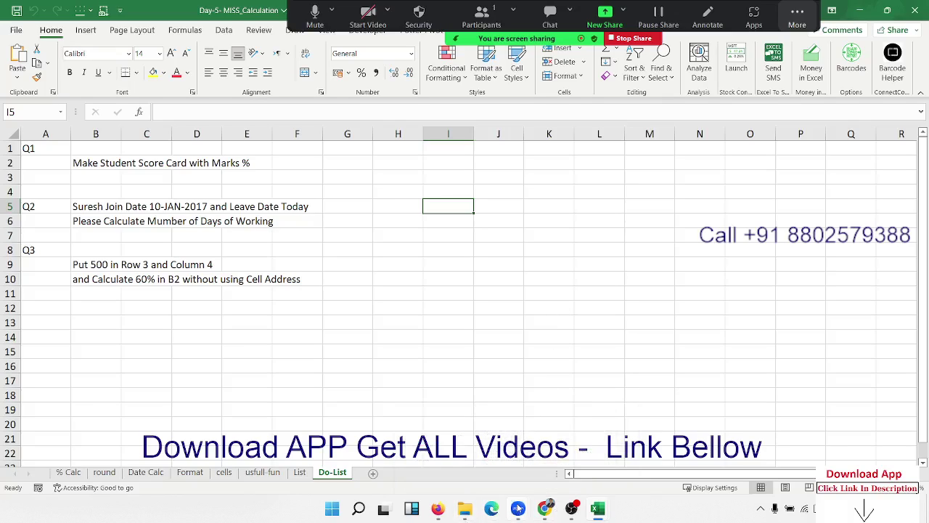
left_click(797, 15)
left_click(784, 48)
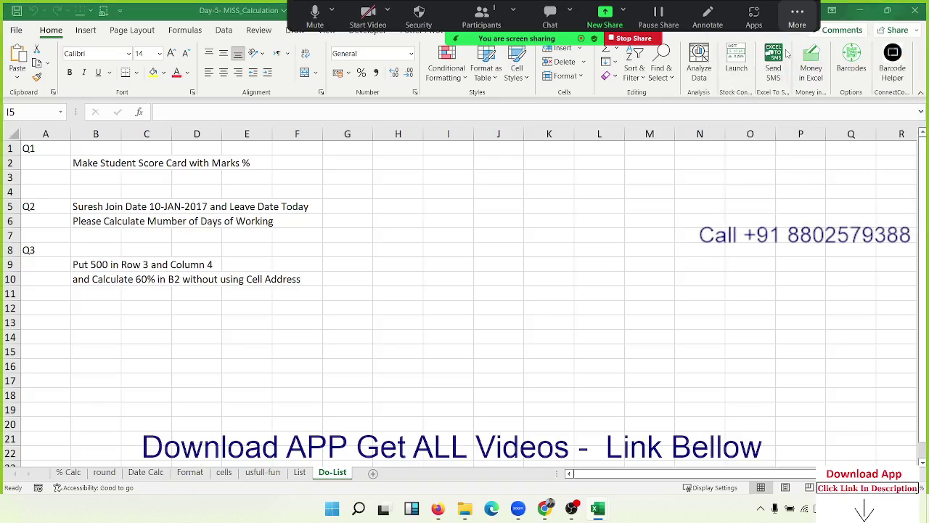
left_click(95, 164)
left_click(167, 191)
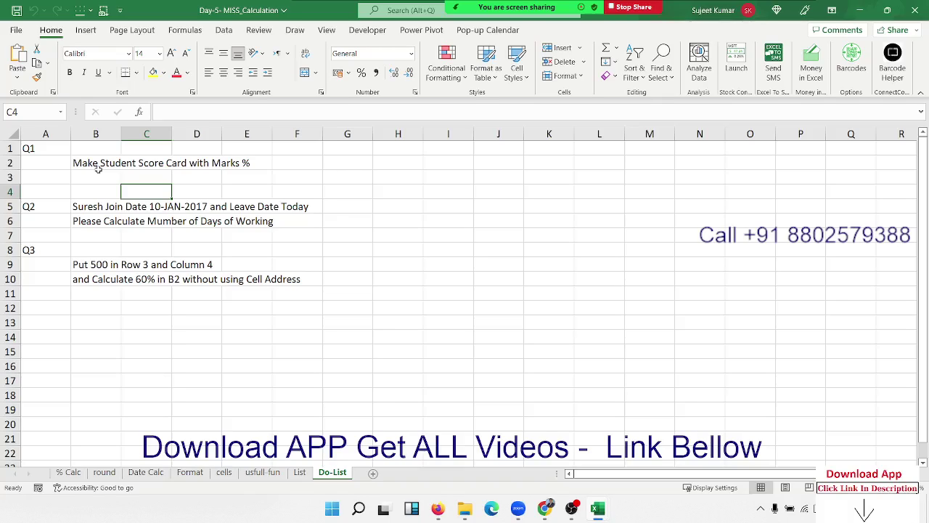
Step: Read the score card task in B2, leaving its text unchanged
left_click(107, 162)
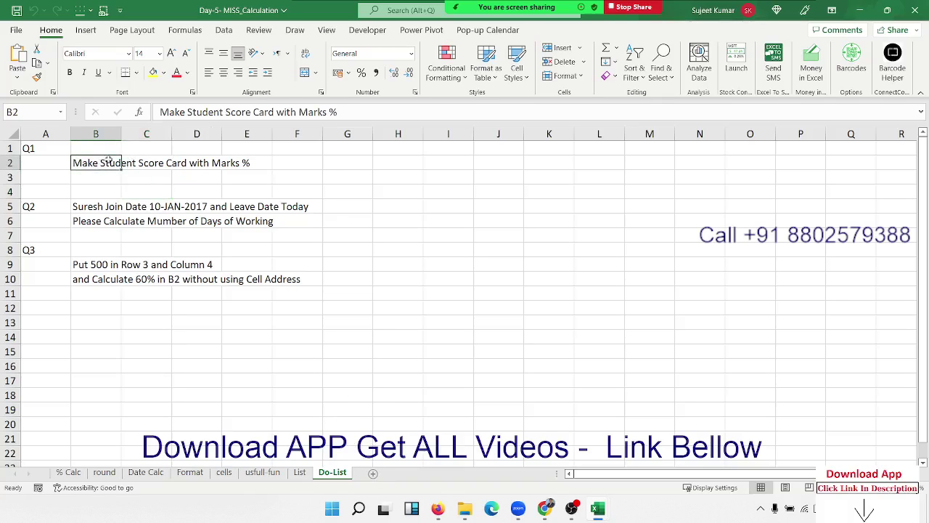
left_click_drag(225, 112, 274, 112)
key("ctrl+c")
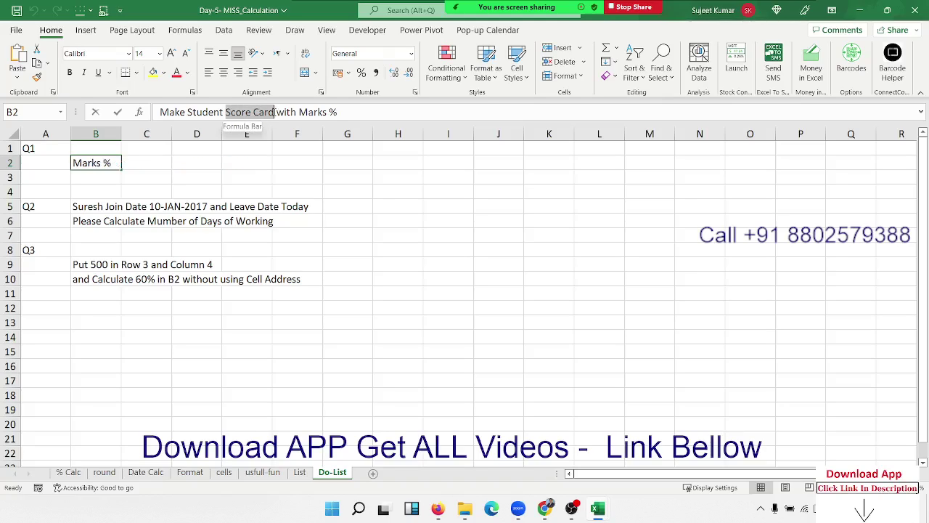
key("Escape")
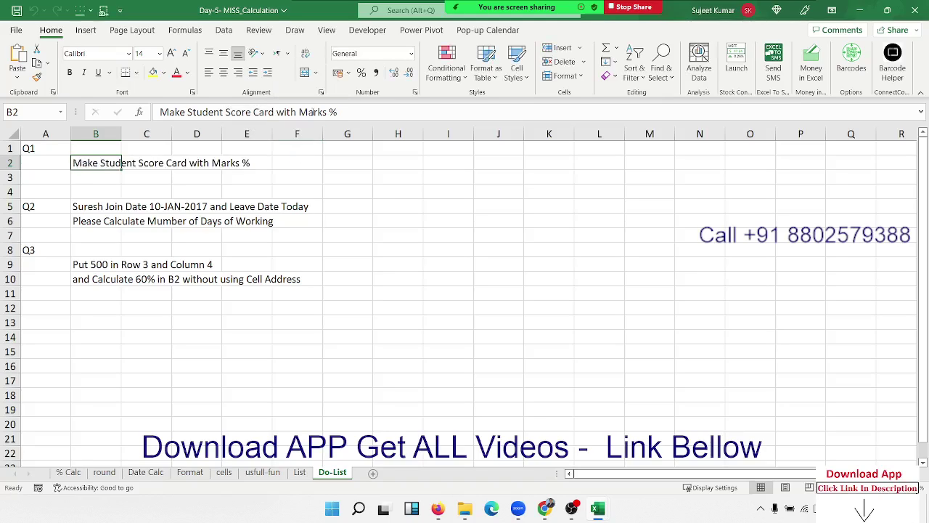
Step: Add a new sheet and name it Score Card
left_click(373, 472)
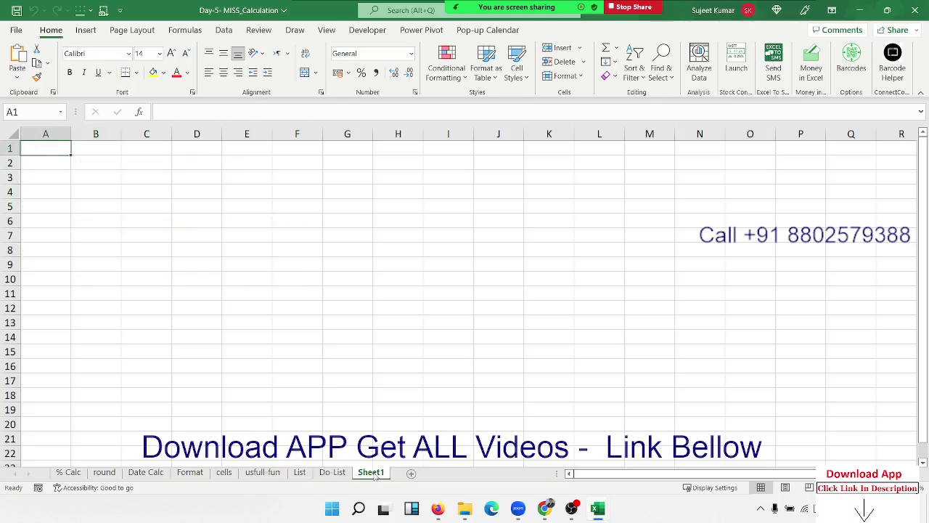
double_click(371, 473)
key("ctrl+v")
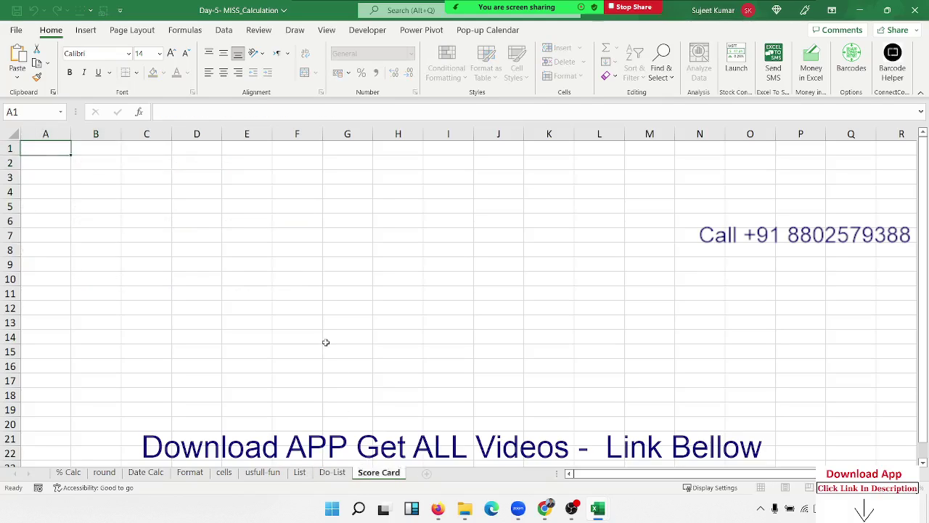
left_click(326, 342)
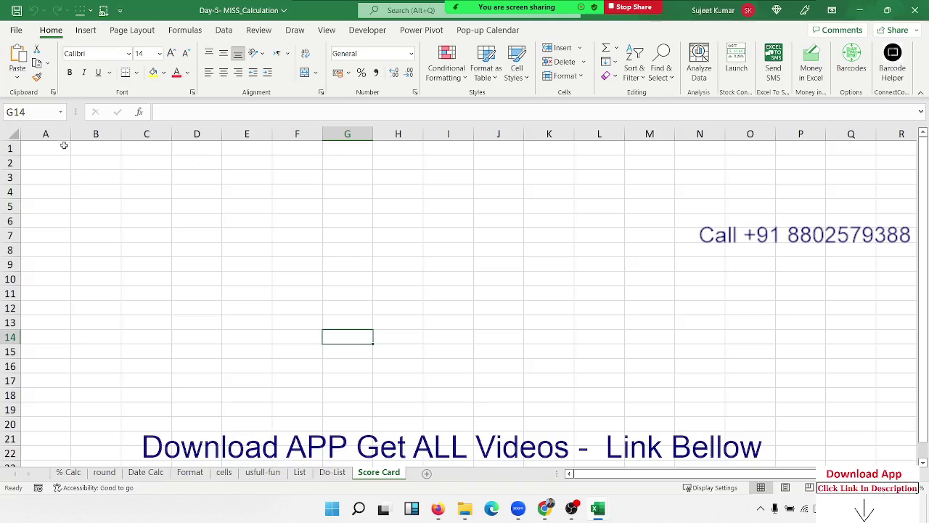
Step: Narrow column A to a margin and put an outside border around B2:P23
left_click_drag(70, 135, 12, 149)
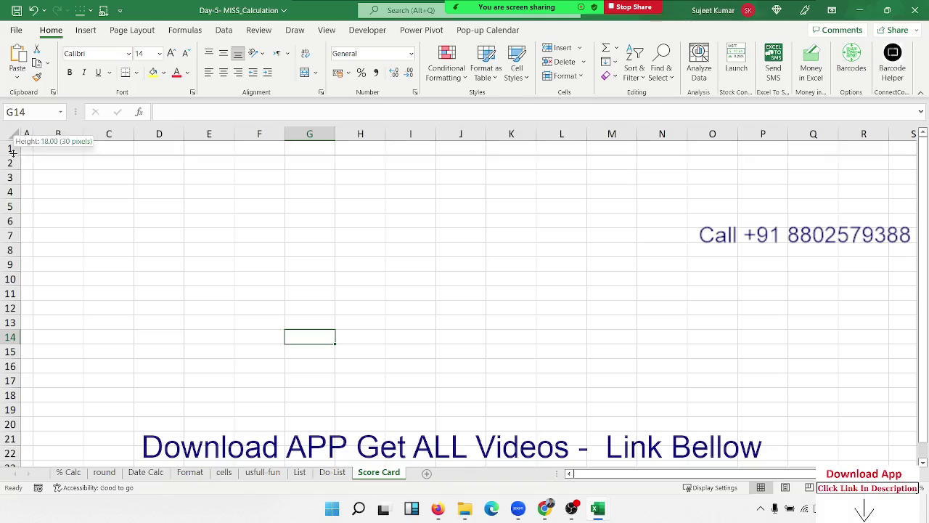
left_click(45, 154)
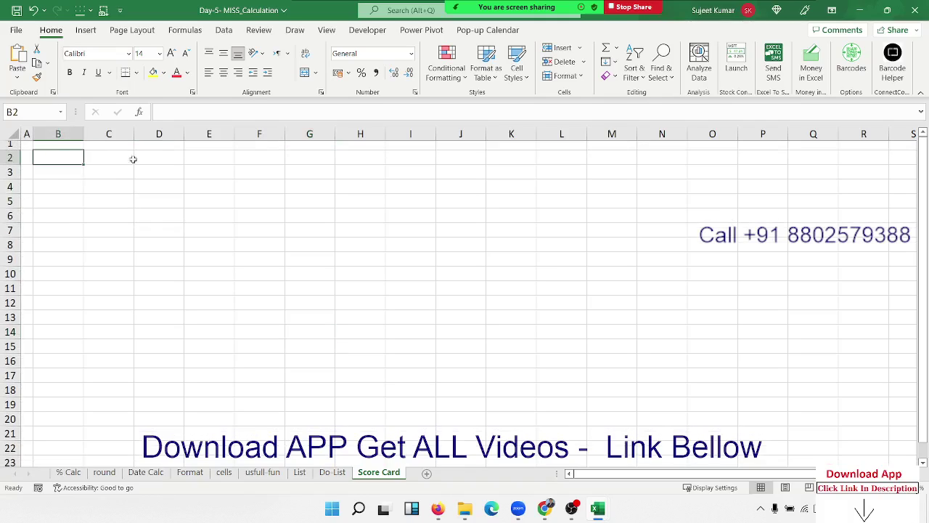
mouse_move(70, 157)
left_mouse_down()
mouse_move(707, 355)
mouse_move(758, 459)
left_mouse_up()
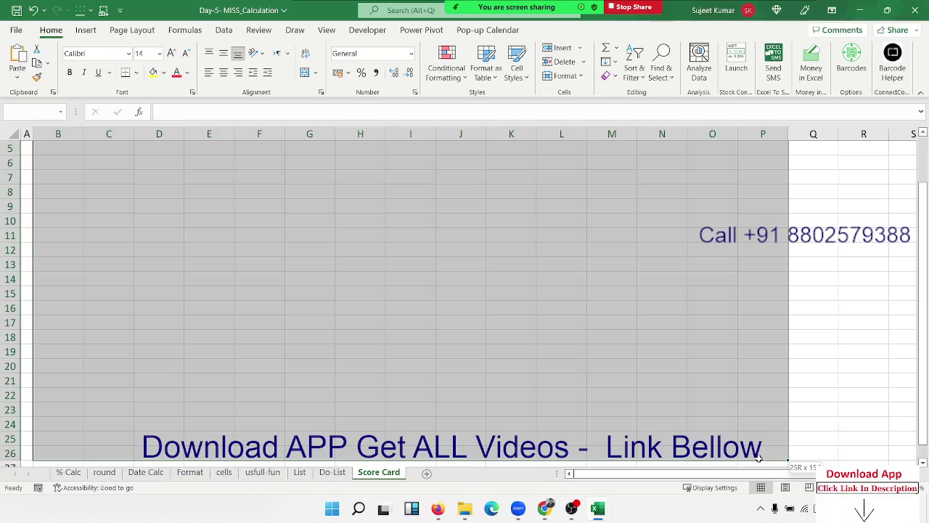
scroll(604, 261, "up", 2)
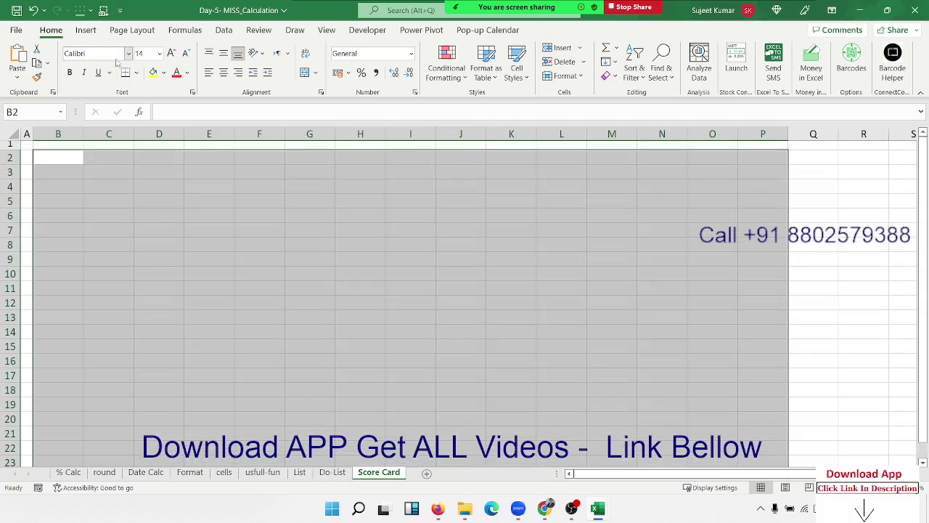
left_click(136, 73)
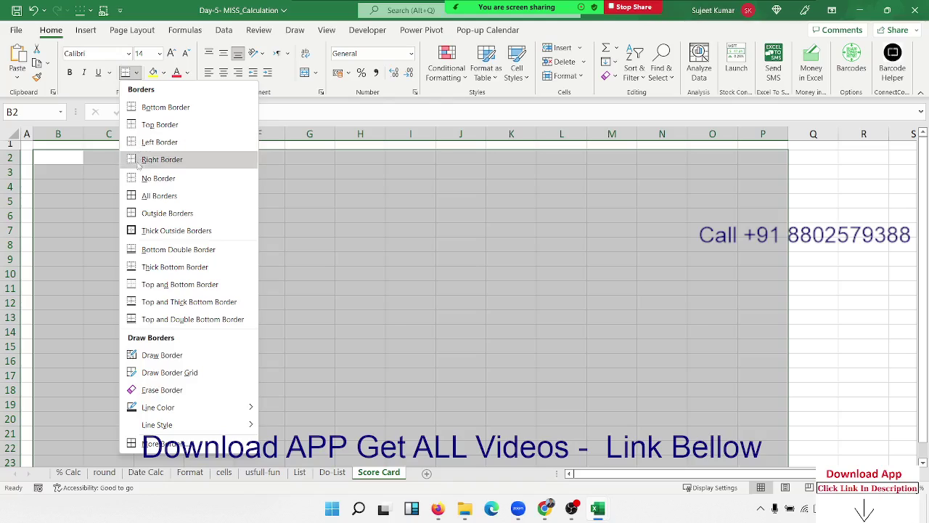
left_click(148, 213)
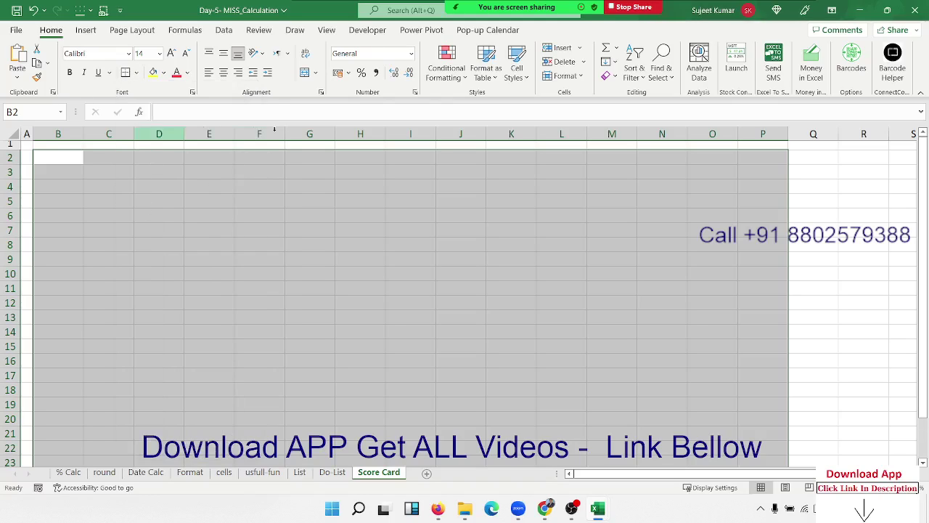
left_click(58, 157)
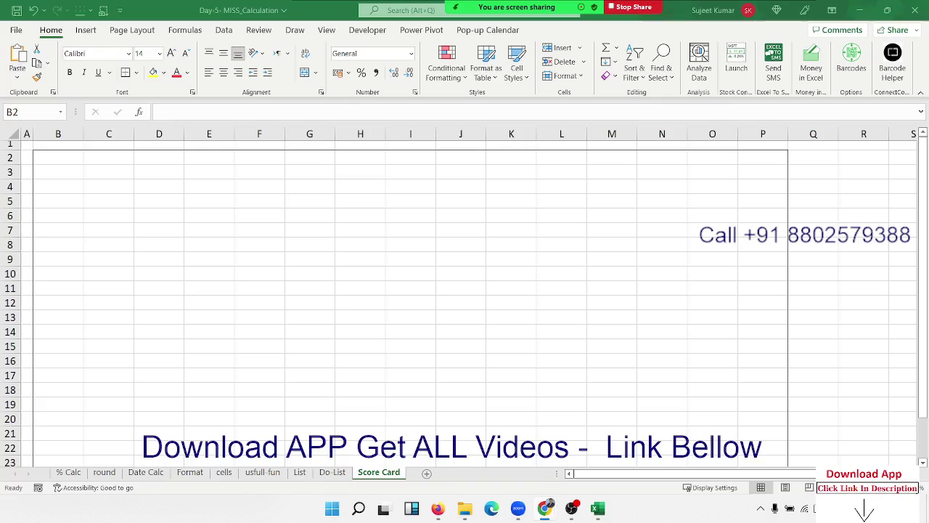
key("ctrl+z")
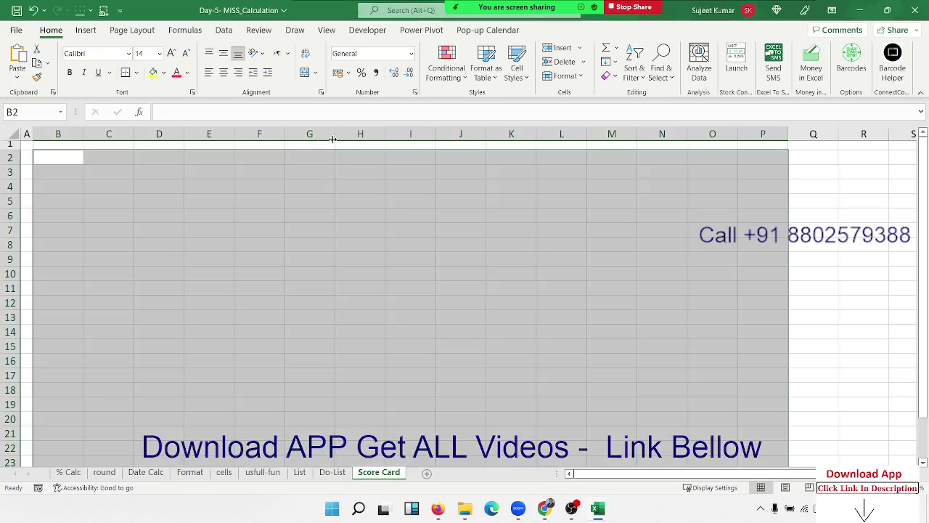
Step: Merge and centre cells B2:E4 for the logo area
left_click(150, 197)
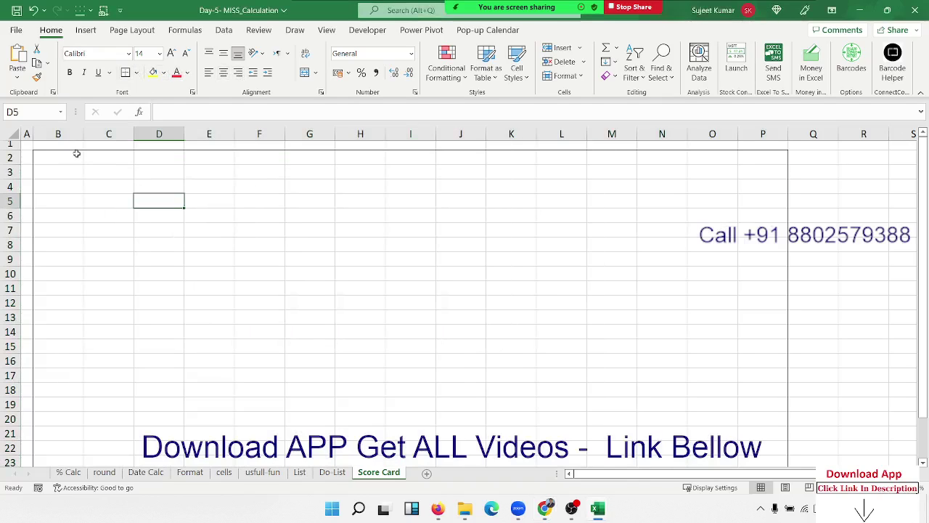
left_click(69, 159)
left_click_drag(70, 159, 226, 183)
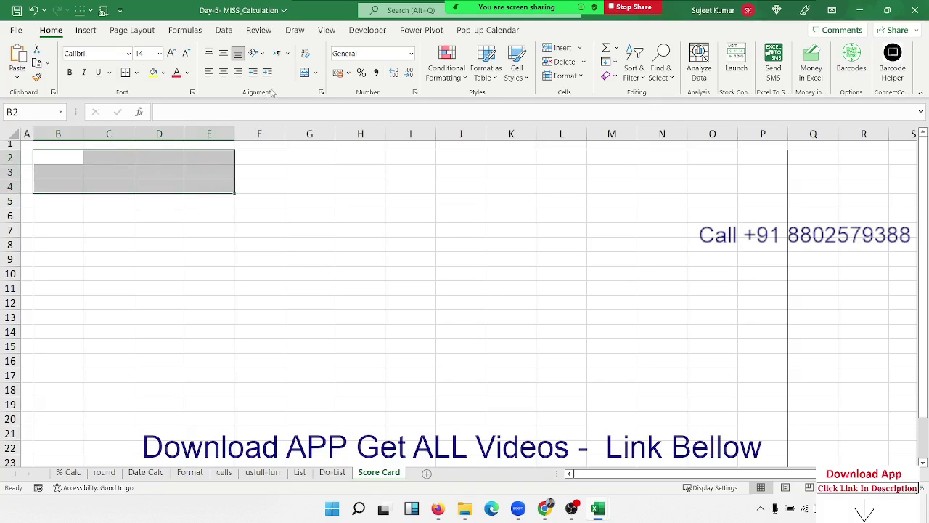
left_click(304, 73)
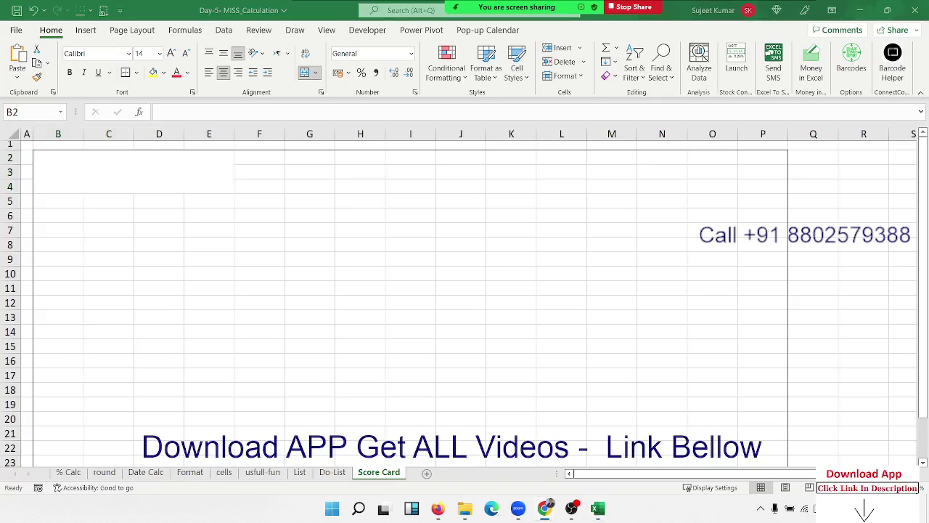
Step: Paste the IPT Excel School logo, then shrink it to fit inside merged B2:E4
left_click(148, 172)
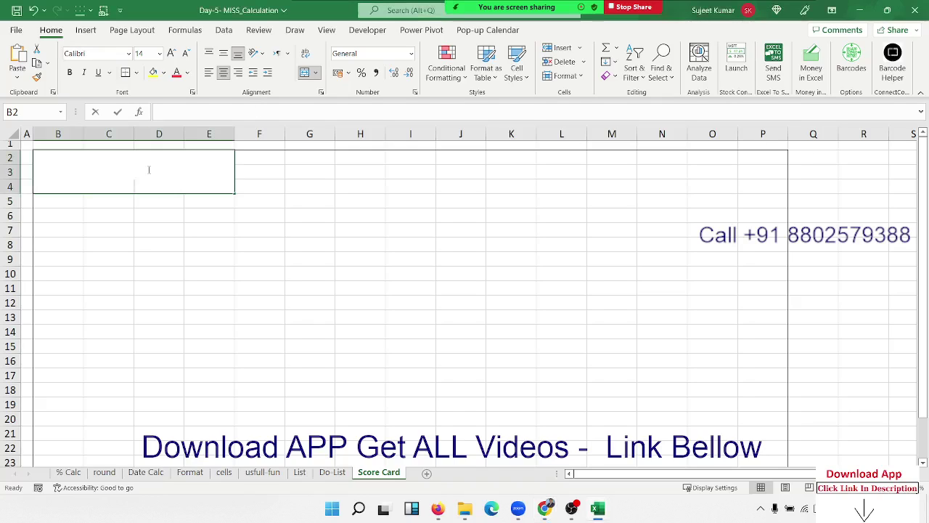
left_click(160, 231)
left_click(143, 183)
key("Escape")
left_click(297, 219)
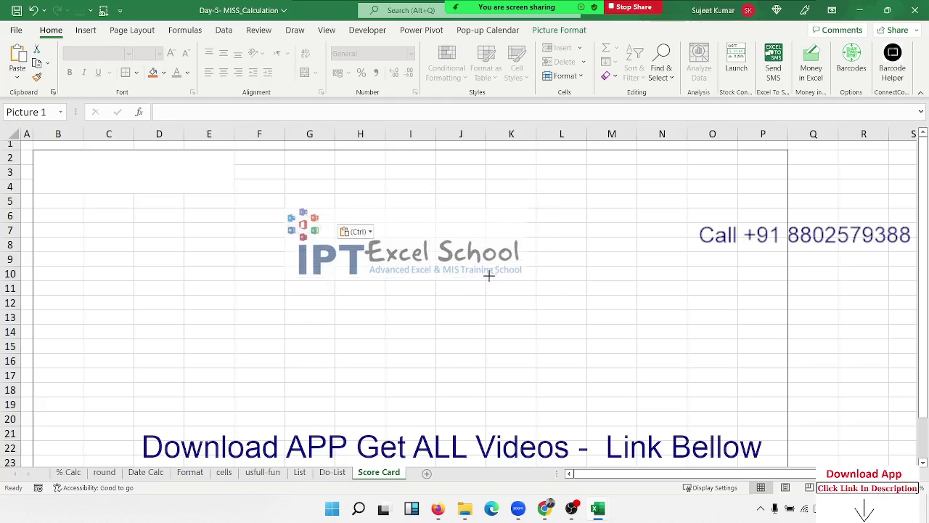
left_click_drag(563, 291, 156, 188)
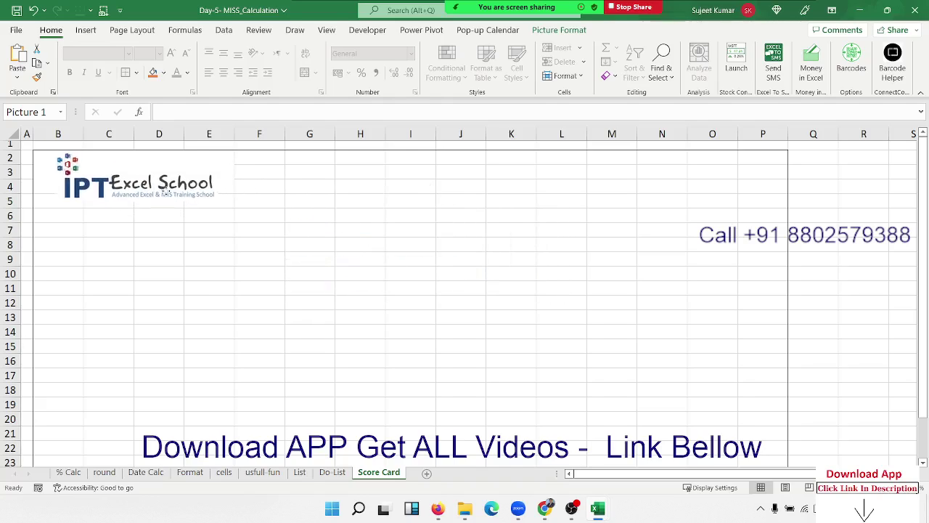
left_click_drag(213, 204, 179, 191)
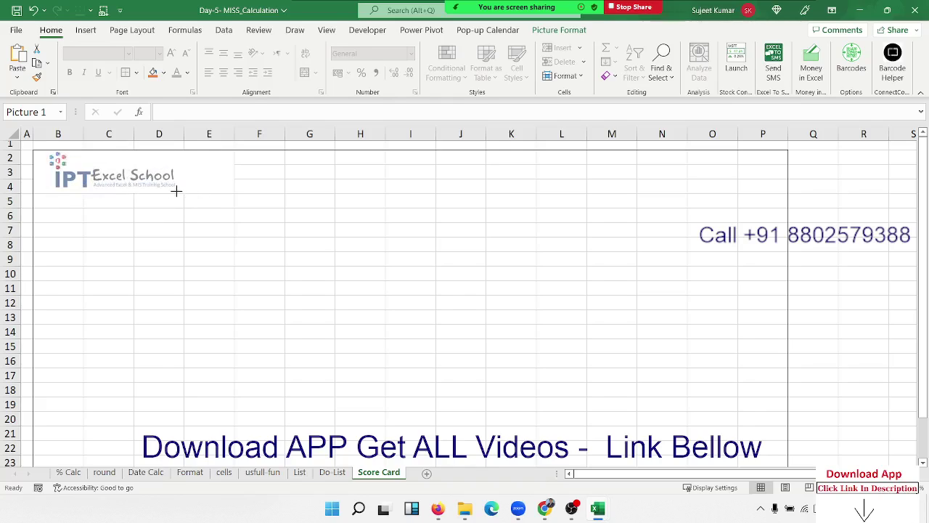
left_click(344, 212)
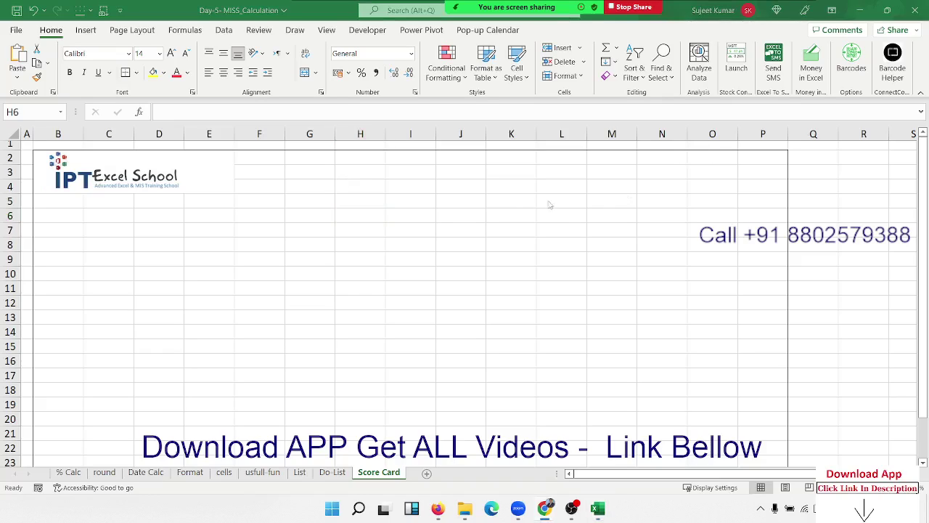
Step: Merge G2:M4 and enter the title 'IPT Excel School'
mouse_move(297, 158)
left_mouse_down()
mouse_move(488, 188)
mouse_move(633, 190)
left_mouse_up()
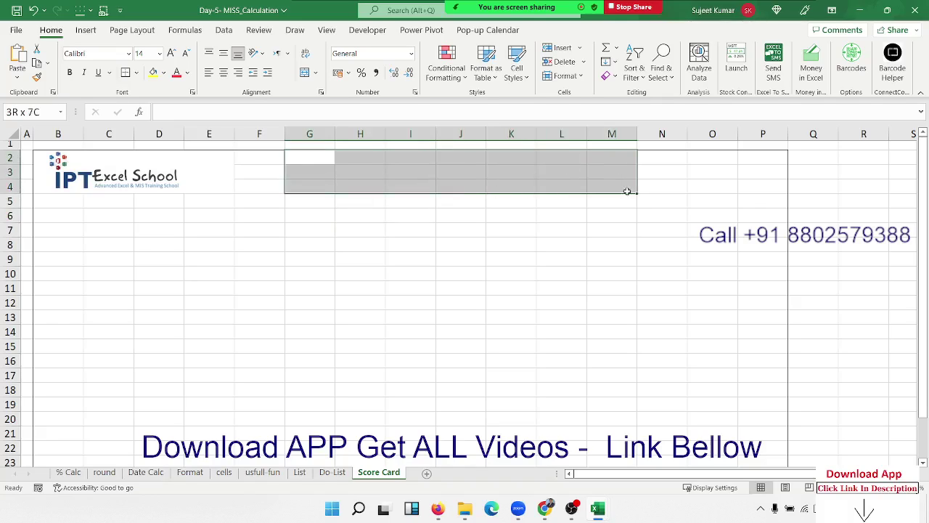
left_click(305, 72)
key("F2")
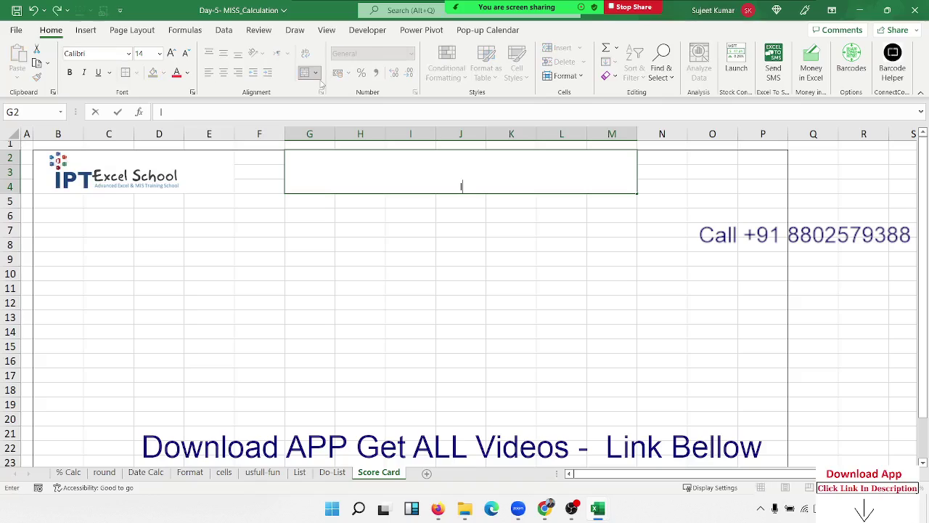
type("IPY")
type("Ex")
type("cel")
type(" S")
type("choo")
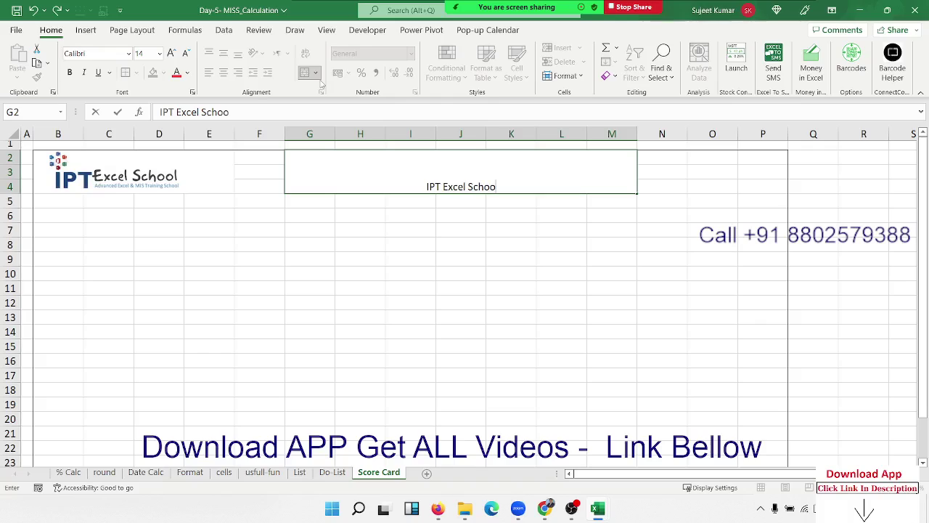
type("l")
key("Return")
key("Up")
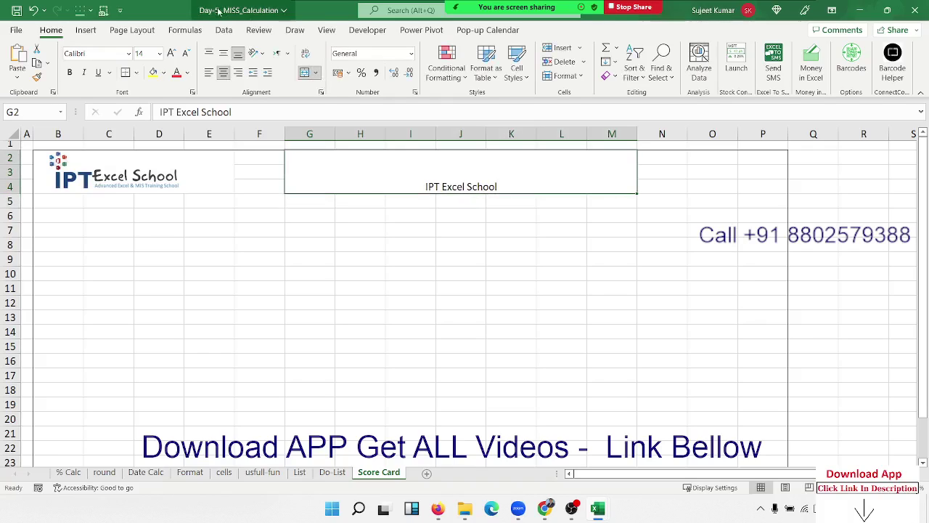
Step: Format the title as middle-aligned, 48 pt, bold and underlined
left_click(208, 54)
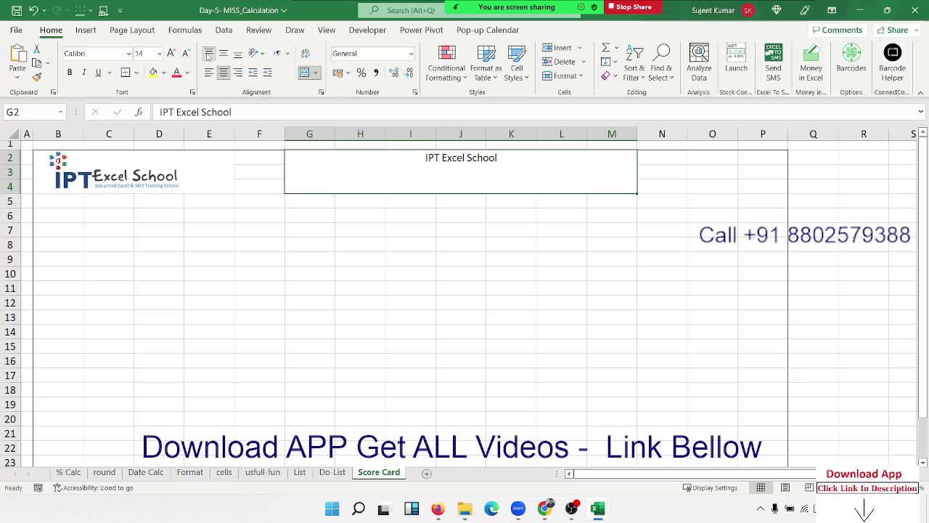
left_click(223, 54)
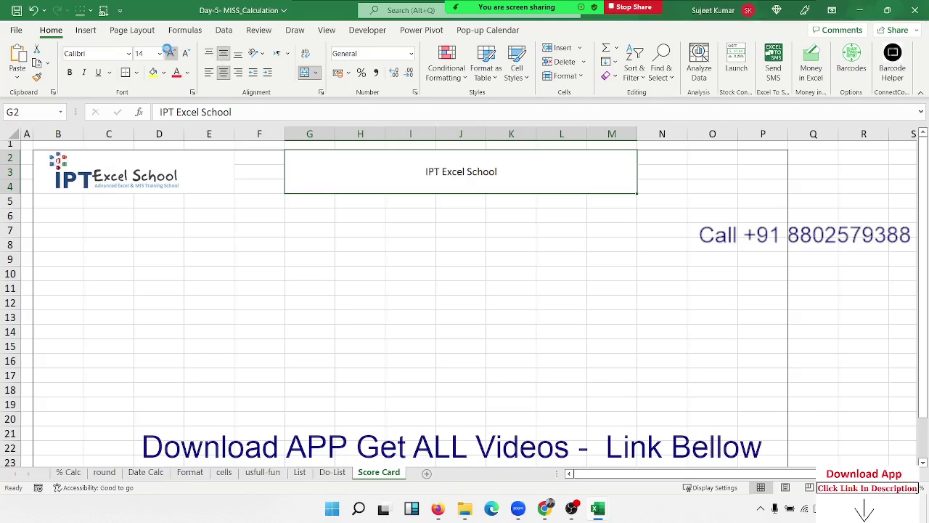
left_click(170, 53)
left_click(169, 53)
left_click(170, 53)
left_click(170, 53)
left_click(169, 53)
left_click(170, 53)
left_click(170, 53)
left_click(170, 53)
left_click(169, 53)
left_click(170, 53)
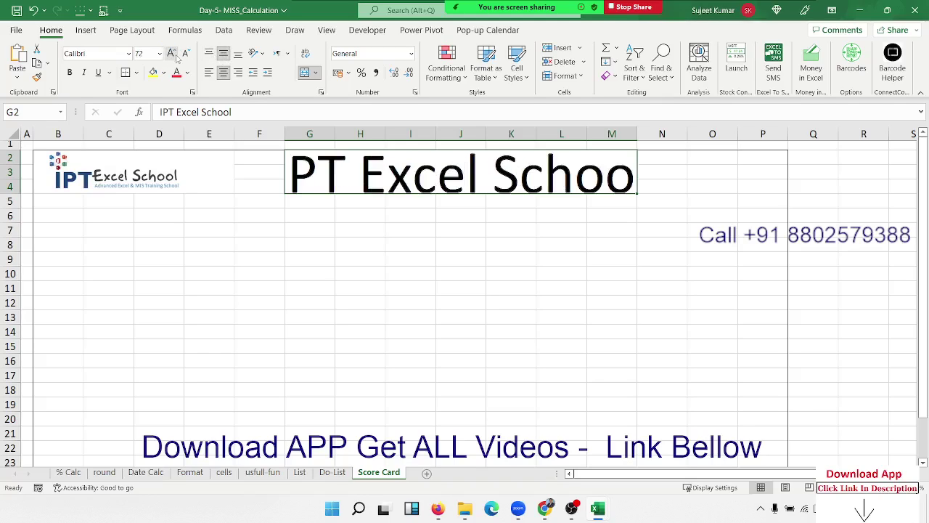
left_click(185, 54)
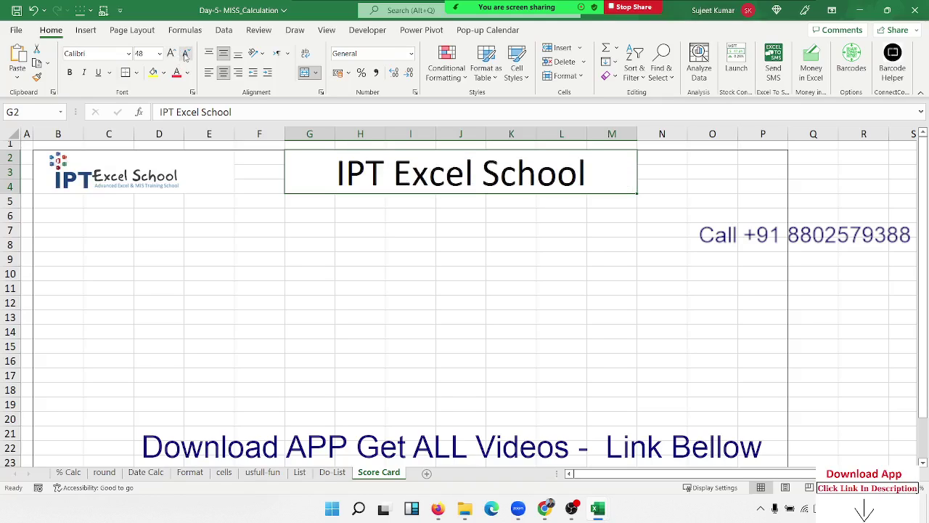
key("ctrl+b")
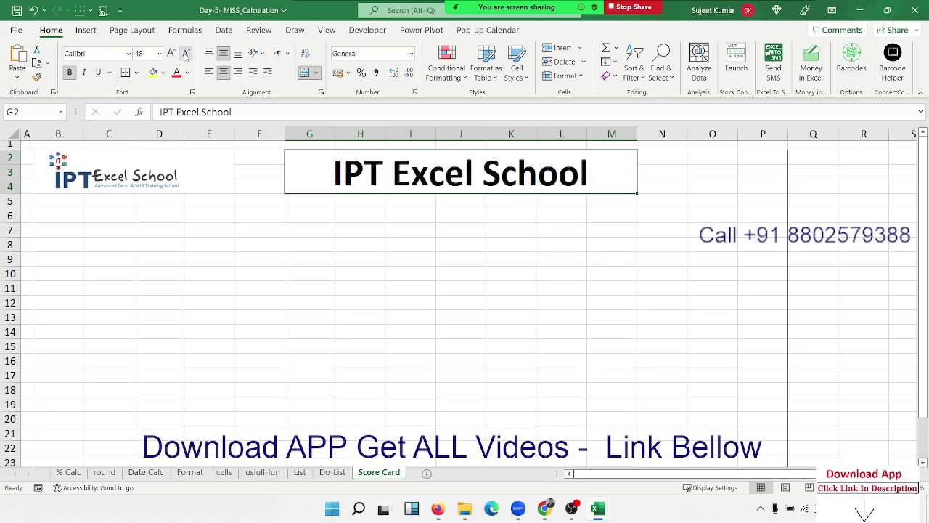
key("ctrl+u")
left_click(258, 190)
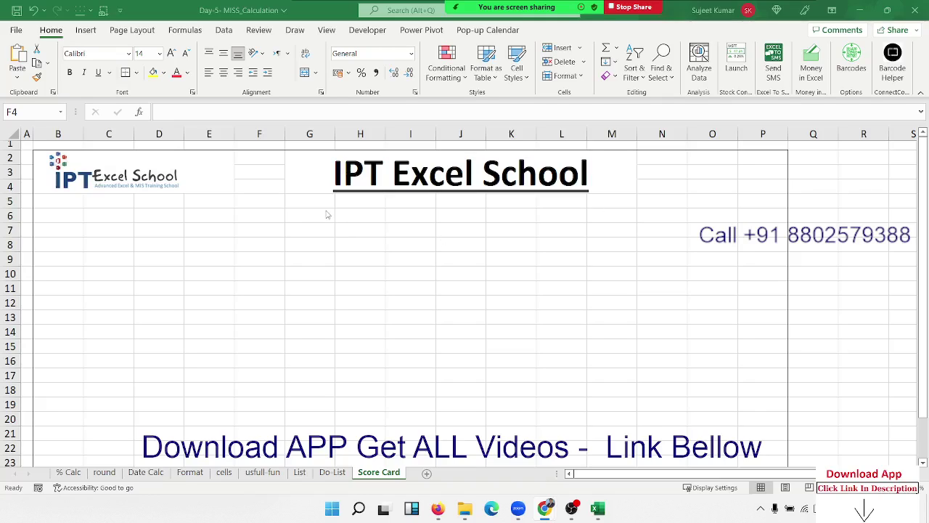
Step: Enter 'Grade Card Status as on 04-11-2022' in H5, merge H5:L5 and bold it
left_click(351, 206)
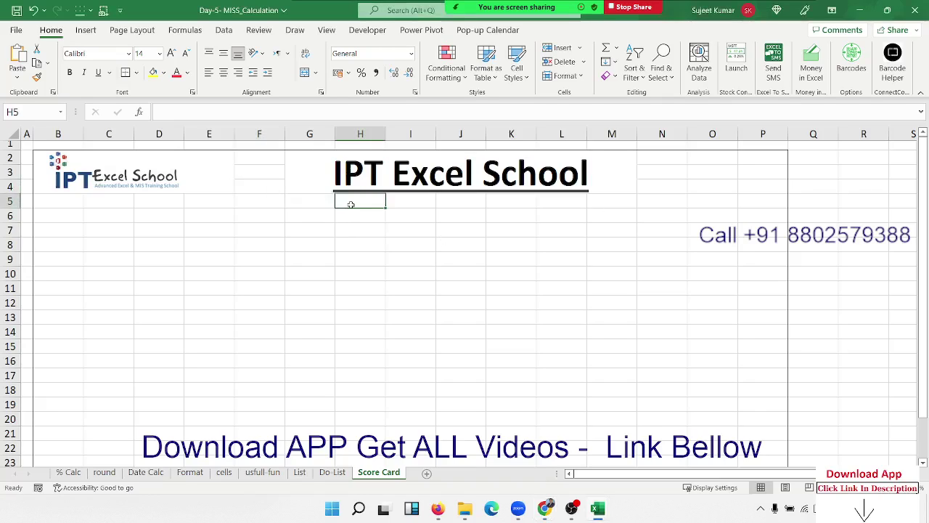
type("Grade Card Status as on 04-11-2022")
key("Return")
key("Return")
key("Return")
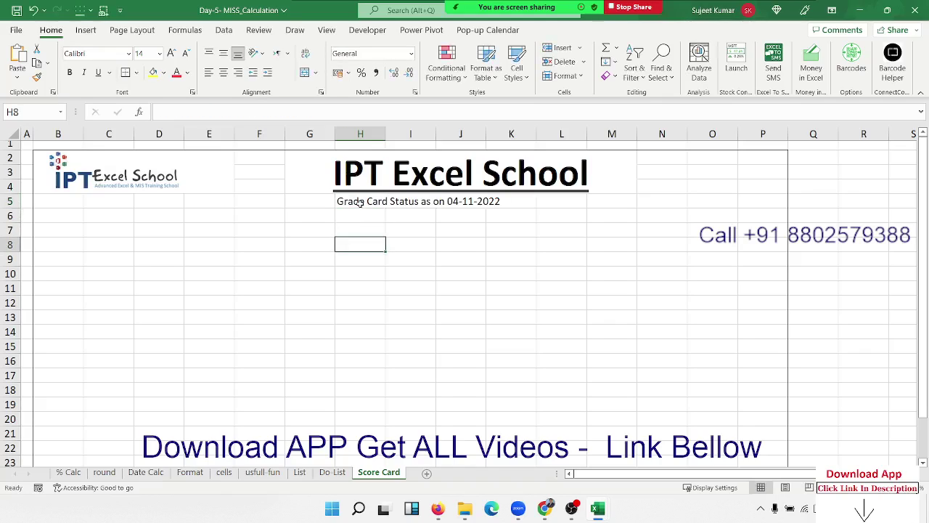
left_click_drag(359, 200, 561, 208)
left_click(305, 73)
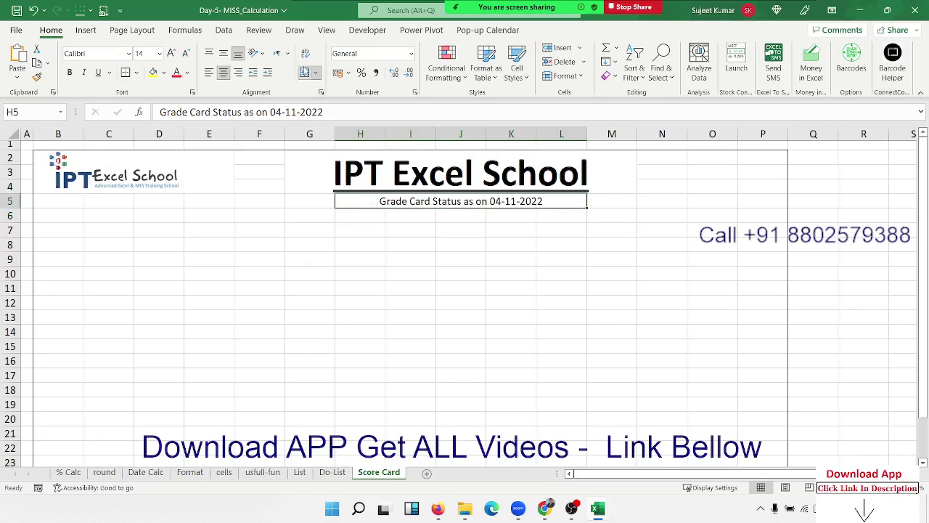
key("ctrl+b")
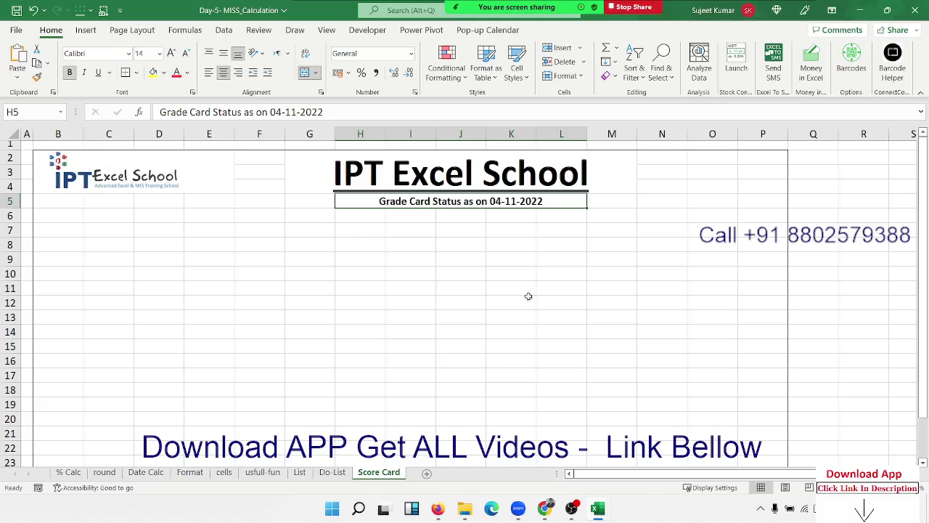
left_click(555, 302)
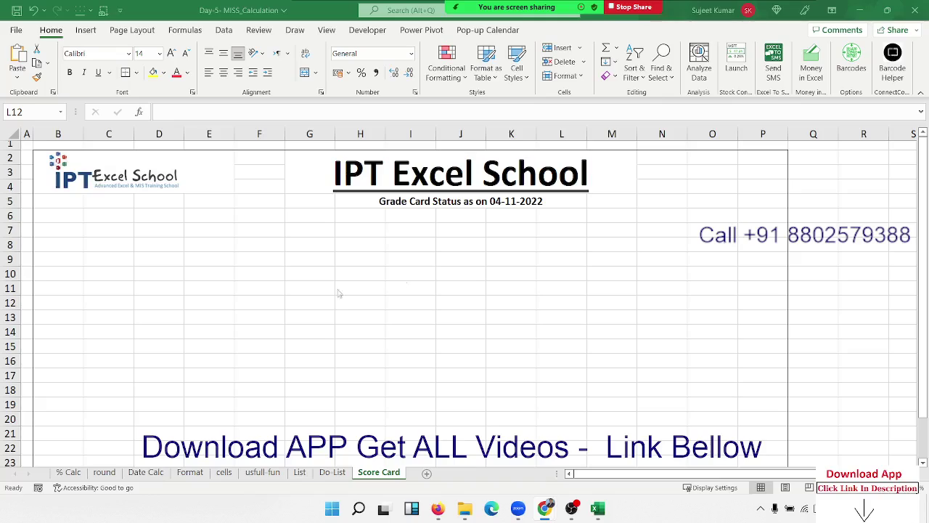
Step: Adjust row 6's height as a spacer below the subtitle
left_click(55, 220)
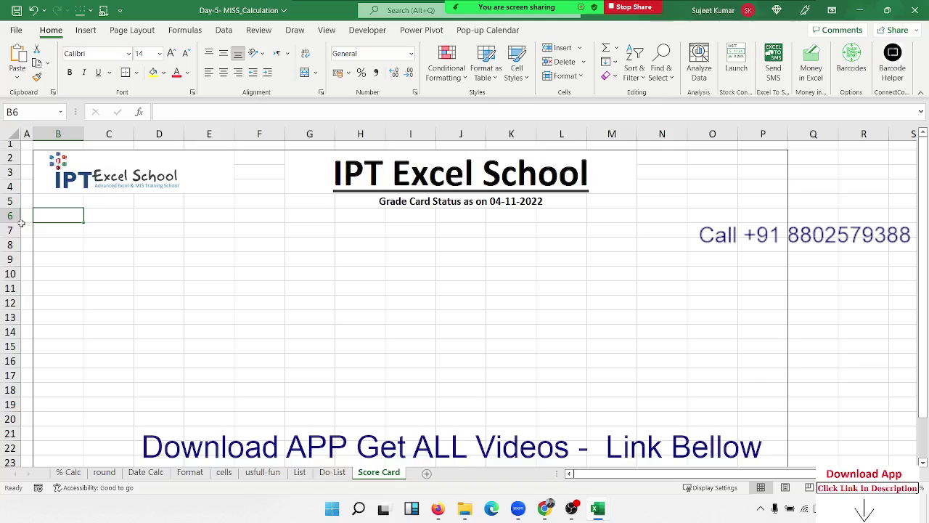
left_click_drag(22, 223, 22, 225)
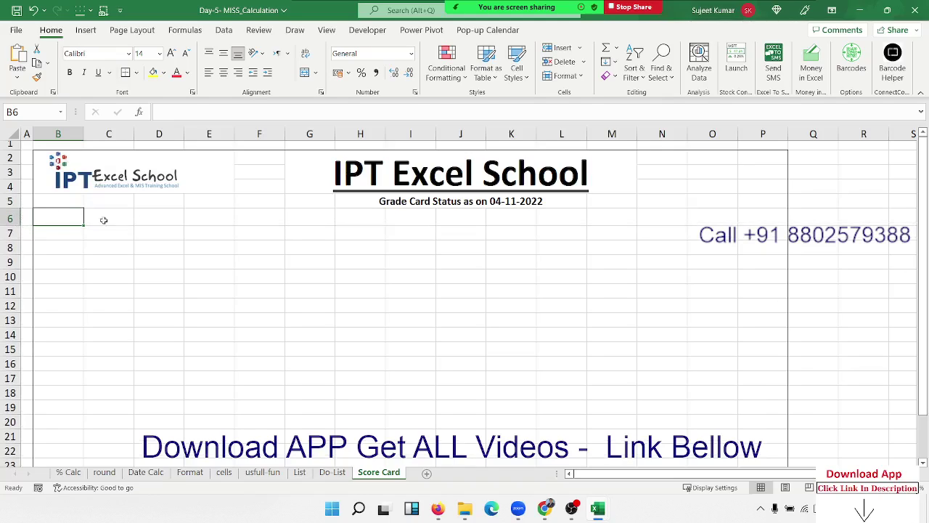
left_click_drag(104, 220, 566, 221)
left_click(68, 231)
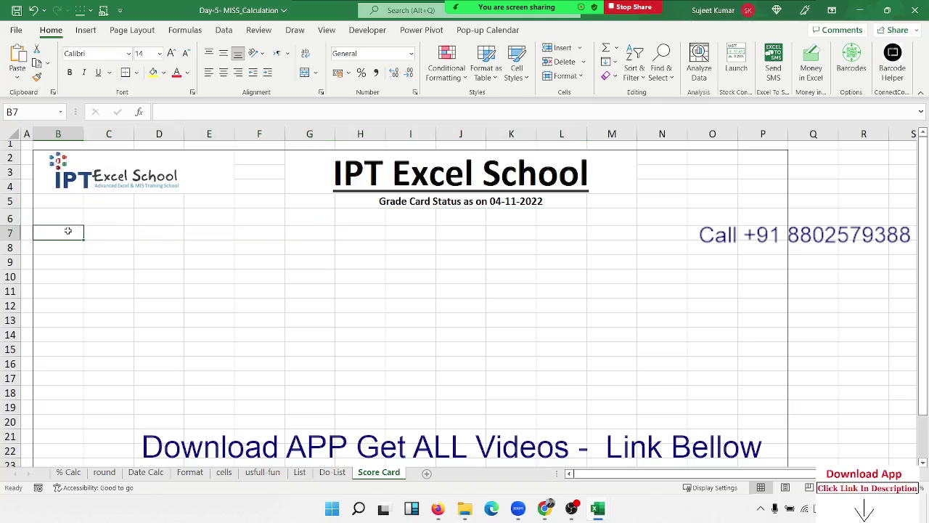
double_click(23, 226)
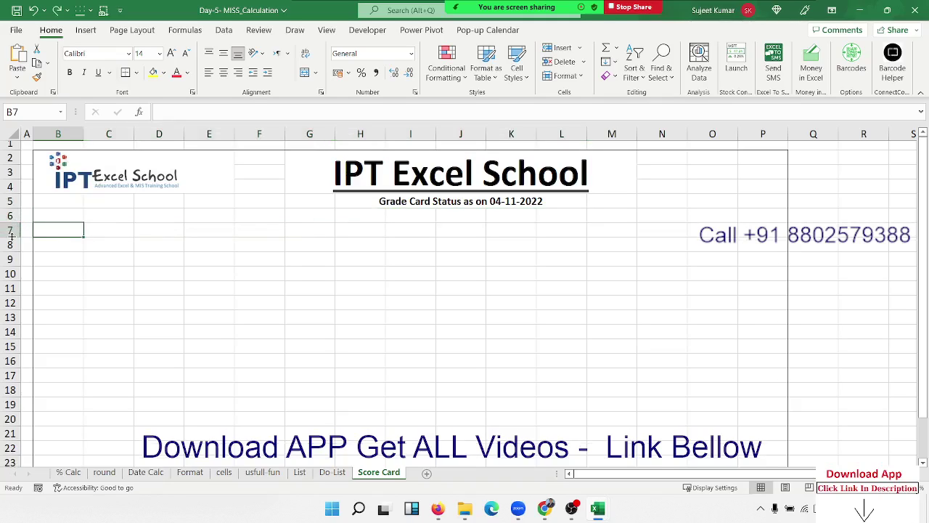
Step: Make row 7 taller and fill B7:P7 with grey
left_click_drag(12, 237, 763, 232)
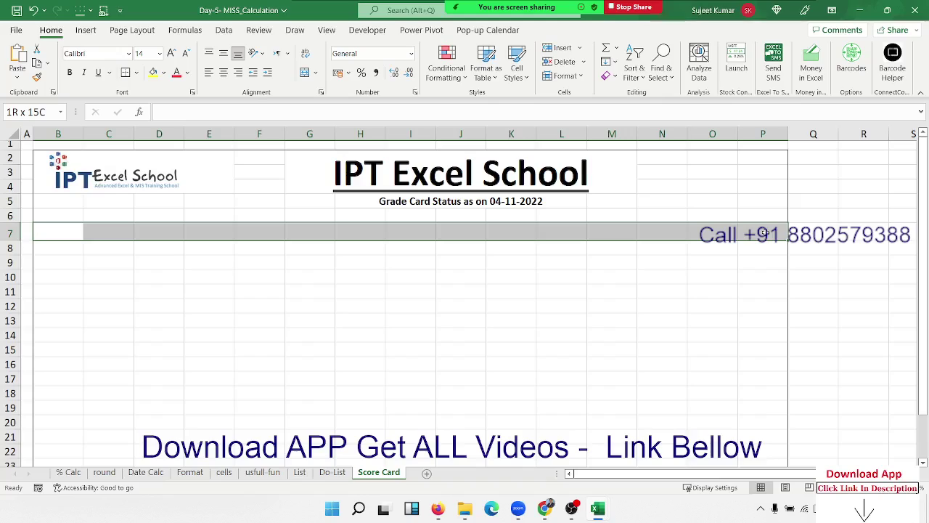
left_click(164, 73)
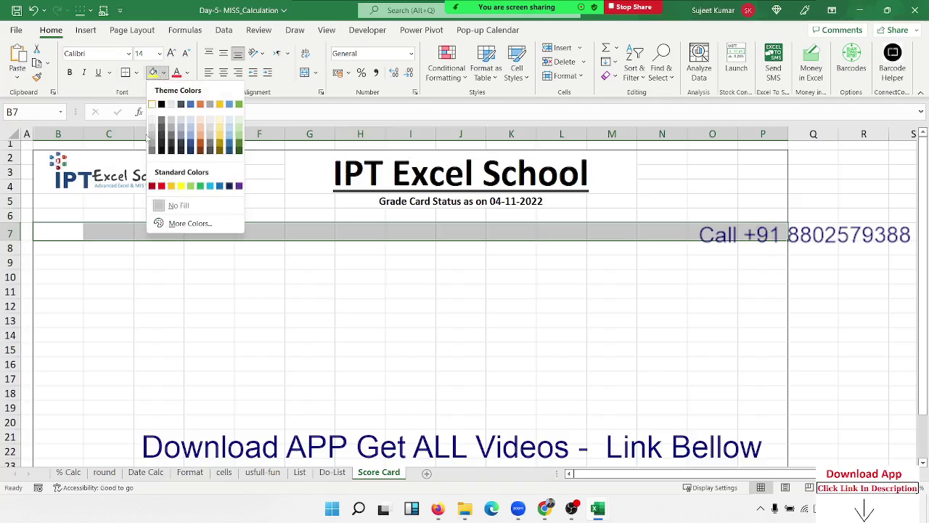
left_click(151, 135)
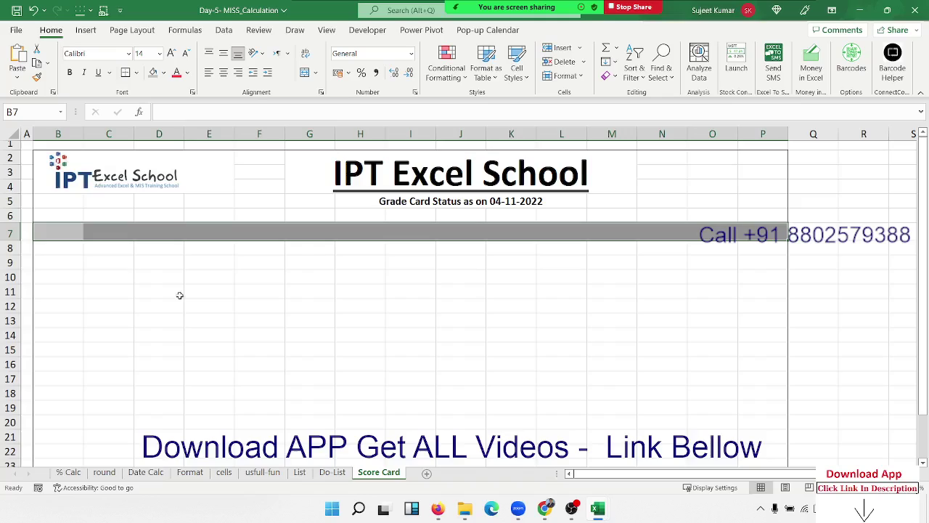
left_click(174, 294)
Step: Open Format Cells for B7:P7 and close it without changes
left_click_drag(50, 232, 761, 236)
right_click(761, 235)
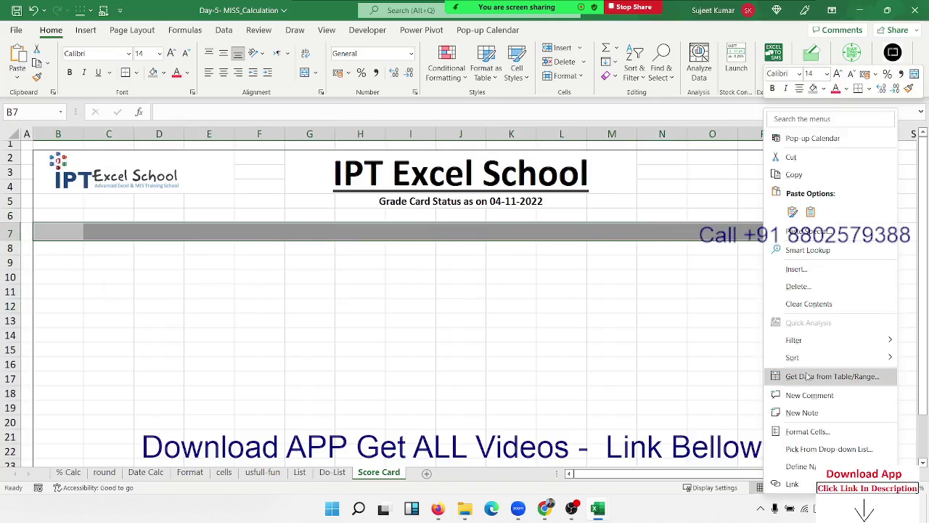
left_click(818, 434)
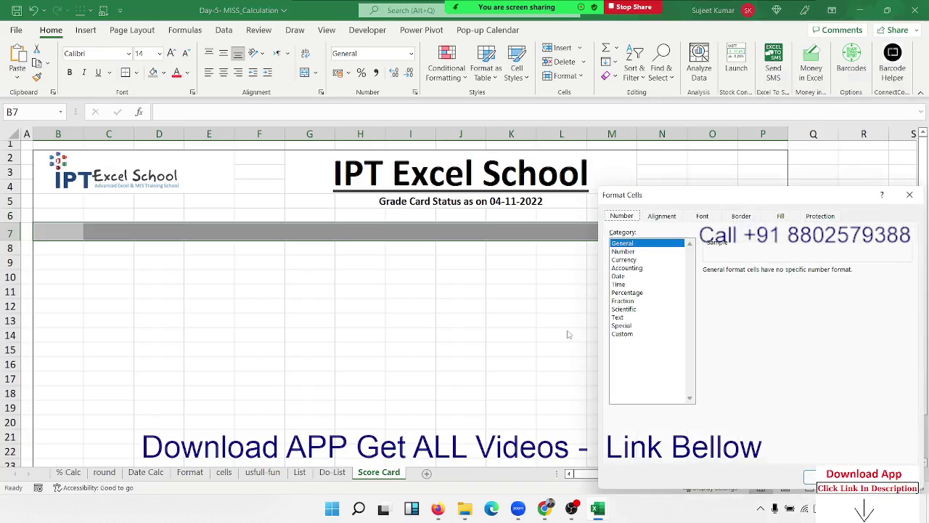
key("Escape")
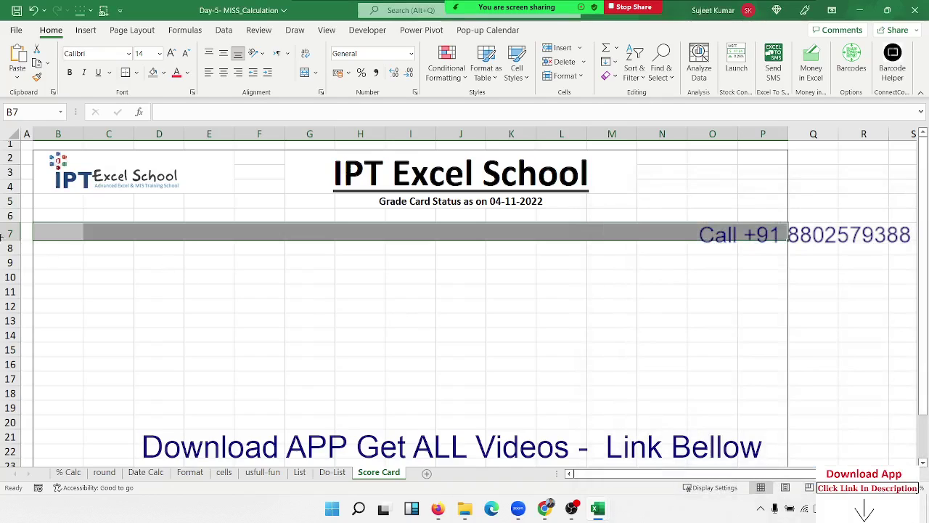
Step: Insert a blank row at row 6 with Ctrl+Shift+Plus
left_click(9, 214)
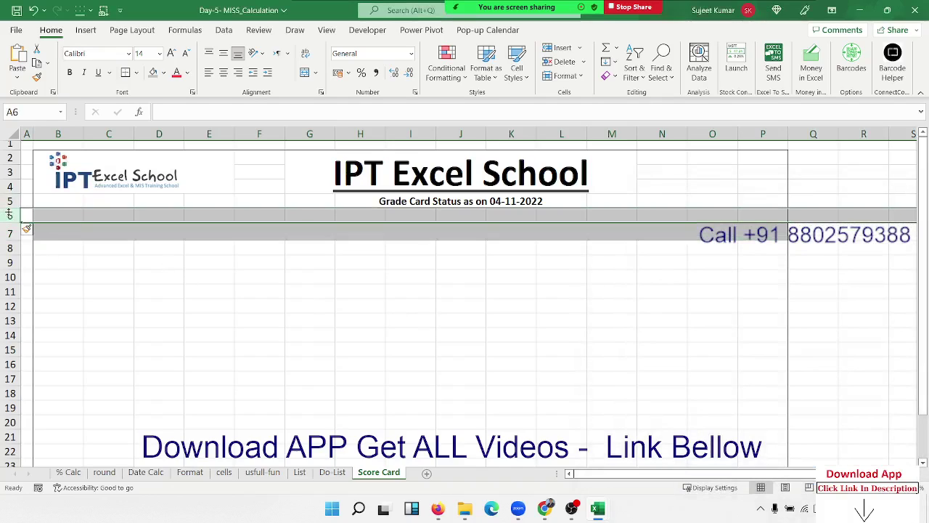
key("ctrl+plus")
left_click(26, 291)
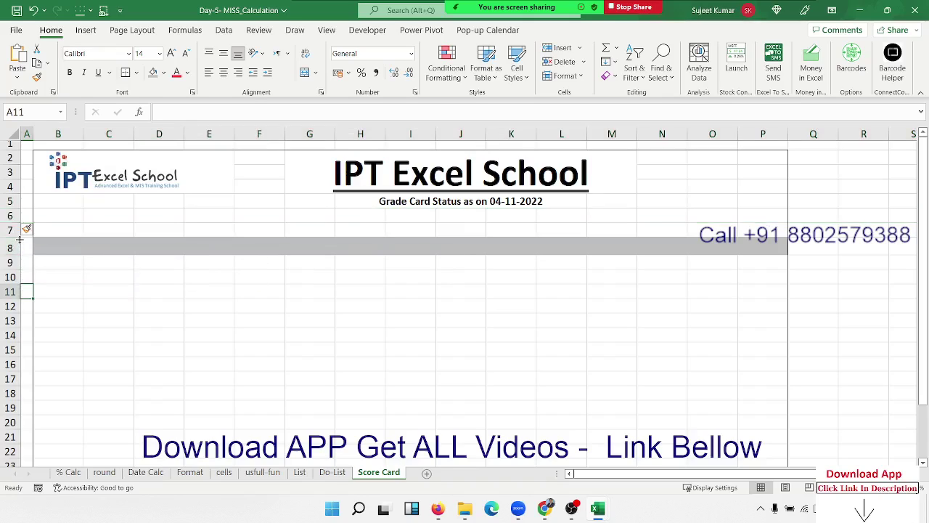
Step: Shrink rows 7 and 9 into thin spacer rows around the grey band
left_click_drag(20, 239, 18, 226)
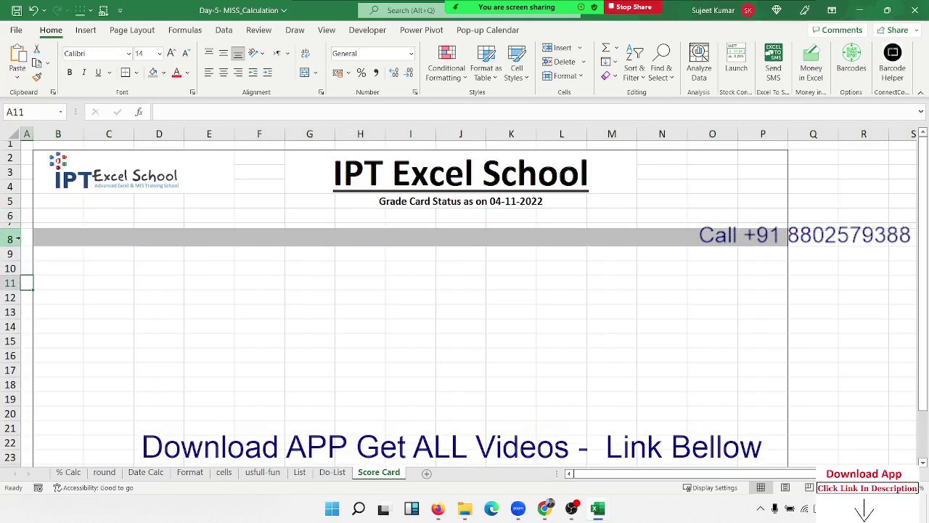
left_click(9, 254)
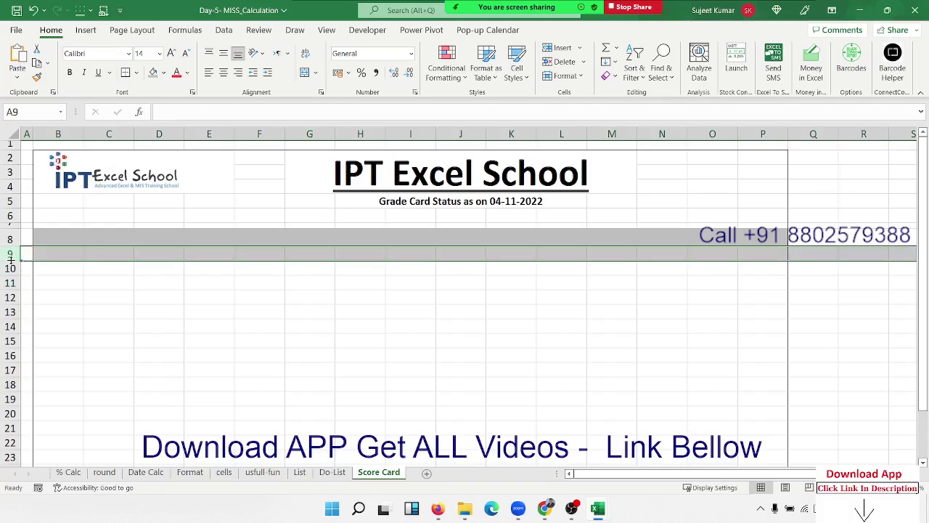
left_click_drag(11, 259, 10, 253)
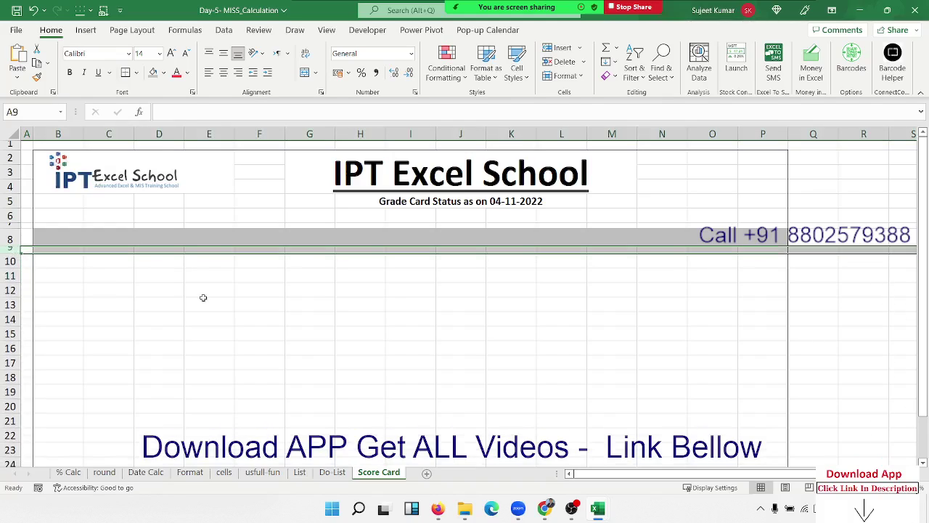
mouse_move(64, 226)
left_mouse_down()
mouse_move(646, 226)
mouse_move(753, 238)
mouse_move(750, 251)
left_mouse_up()
Step: Give B7:P9 thick top and bottom borders through Format Cells
right_click(749, 254)
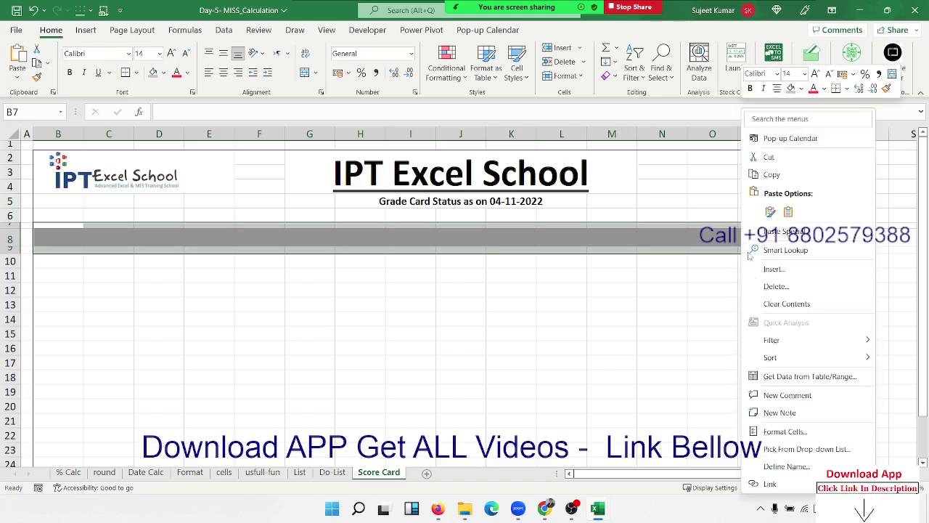
left_click(776, 431)
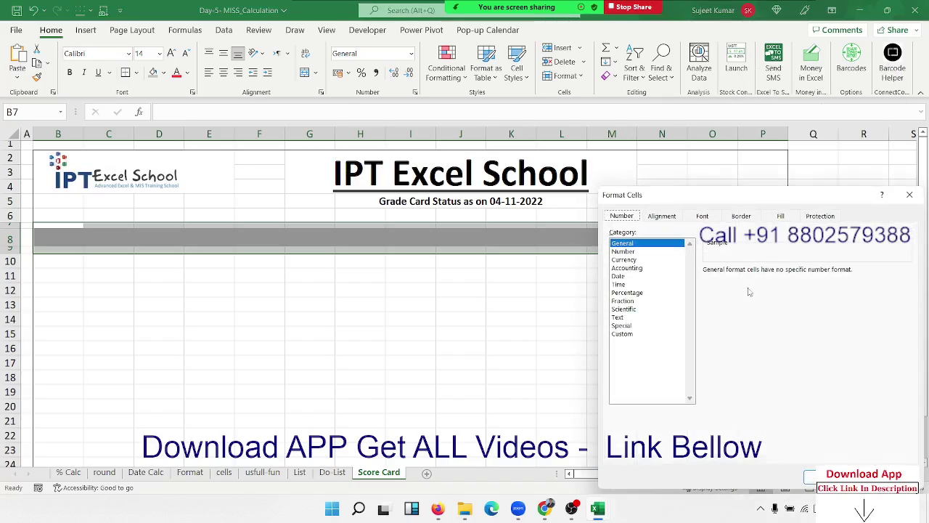
left_click(742, 218)
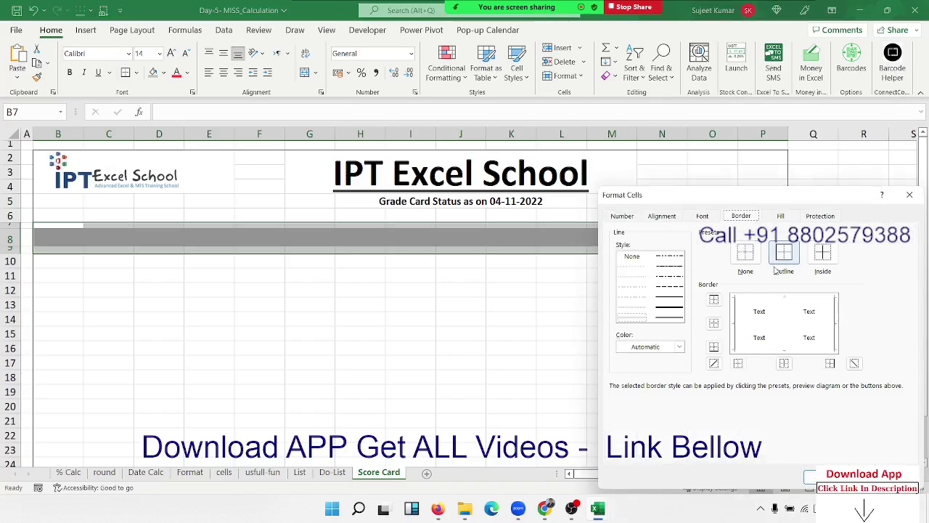
left_click(669, 310)
left_click(758, 297)
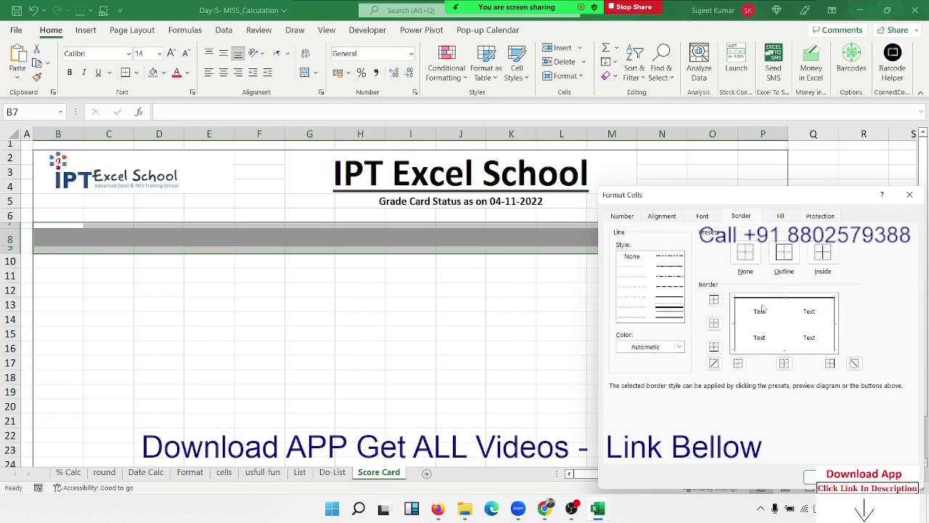
left_click(777, 350)
left_click(810, 477)
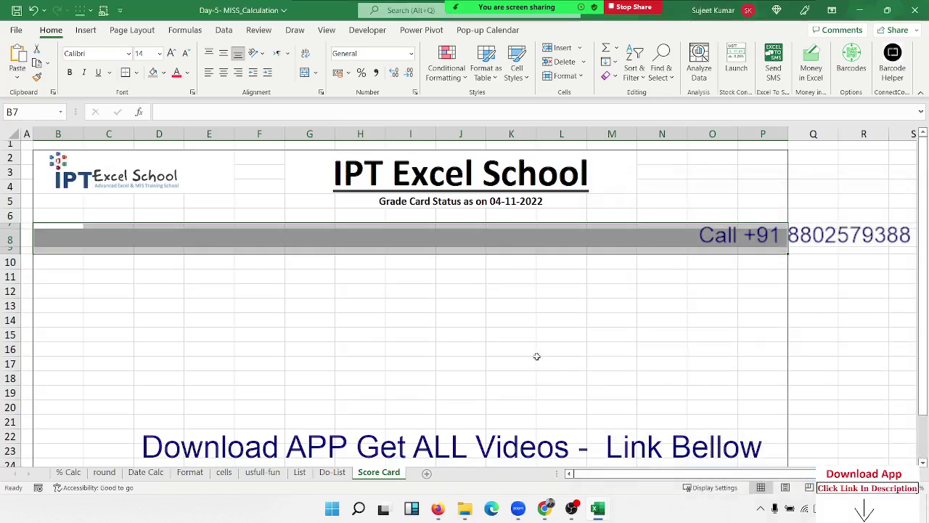
left_click(532, 350)
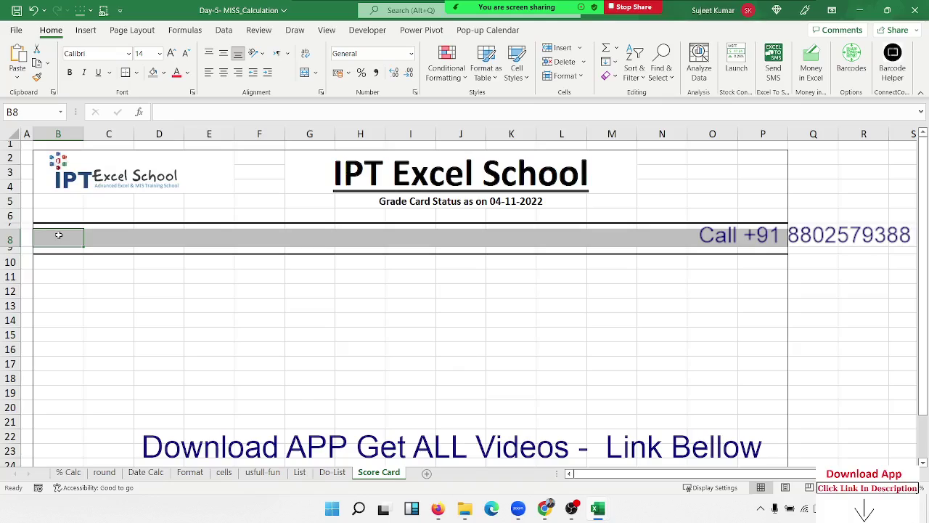
Step: Enter the student's enrolment number in B8 and a 'Name :' label in G8
type("E")
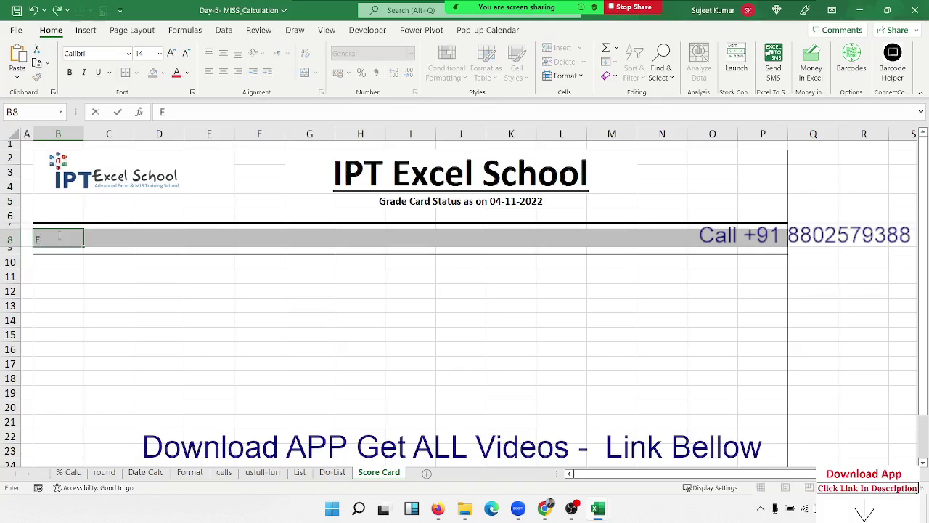
type("nr")
type("olme")
type("nt N")
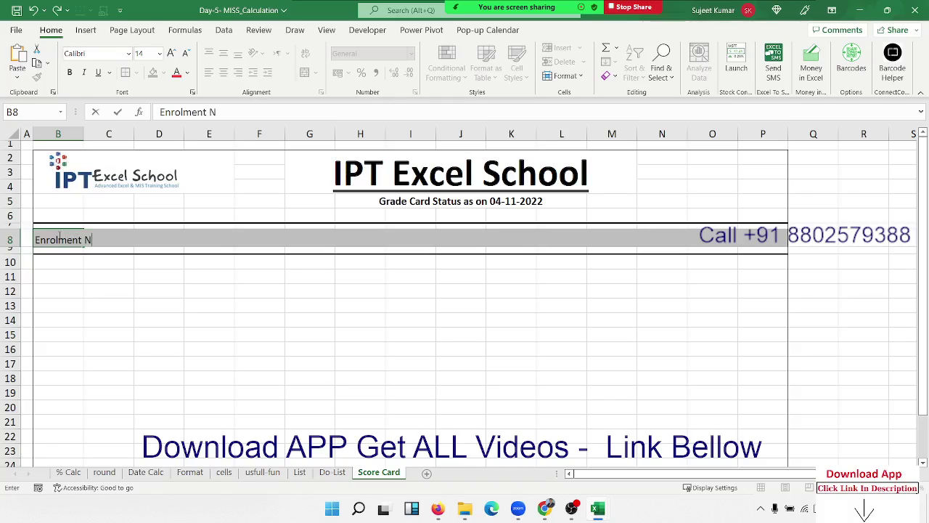
type("o : ")
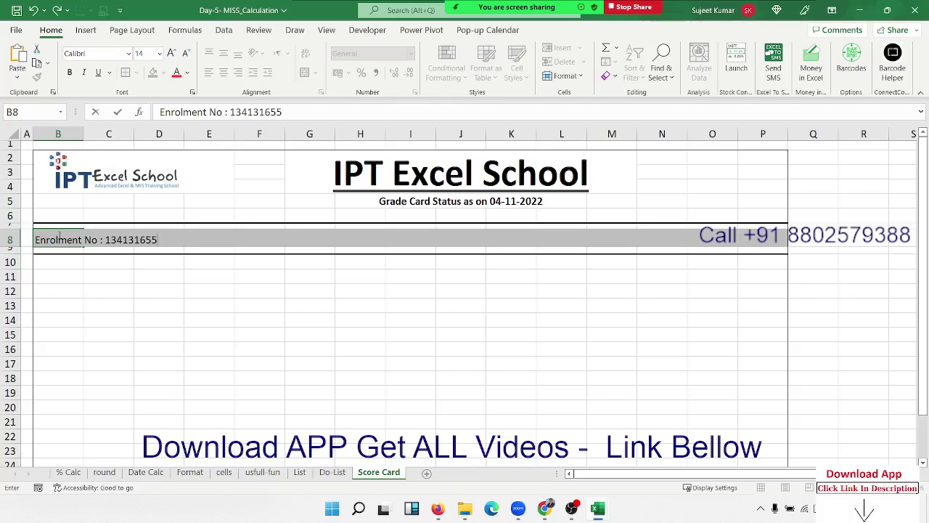
key("Return")
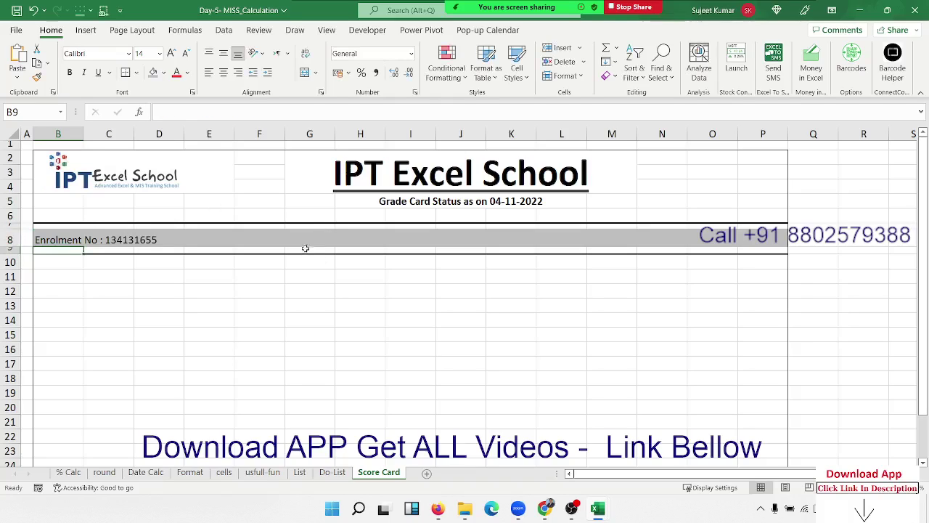
left_click(301, 236)
type("N")
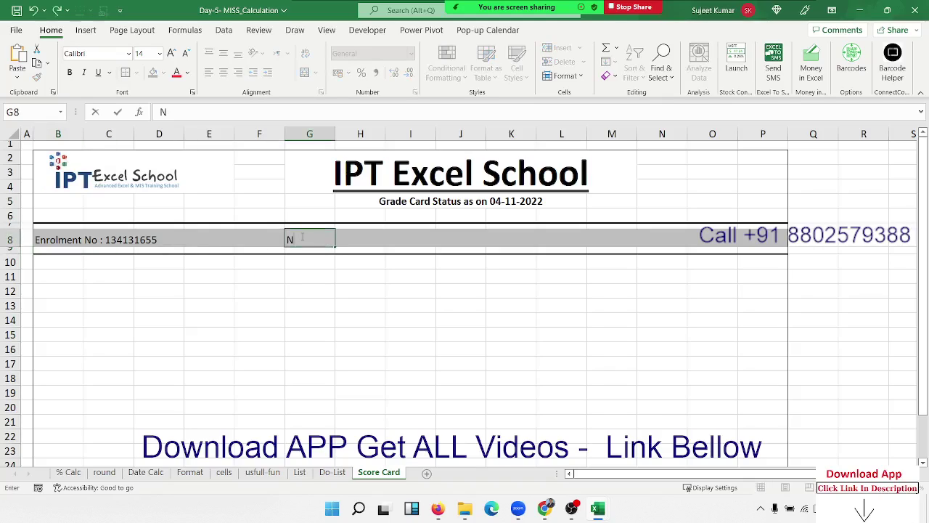
type("ame :")
key("Return")
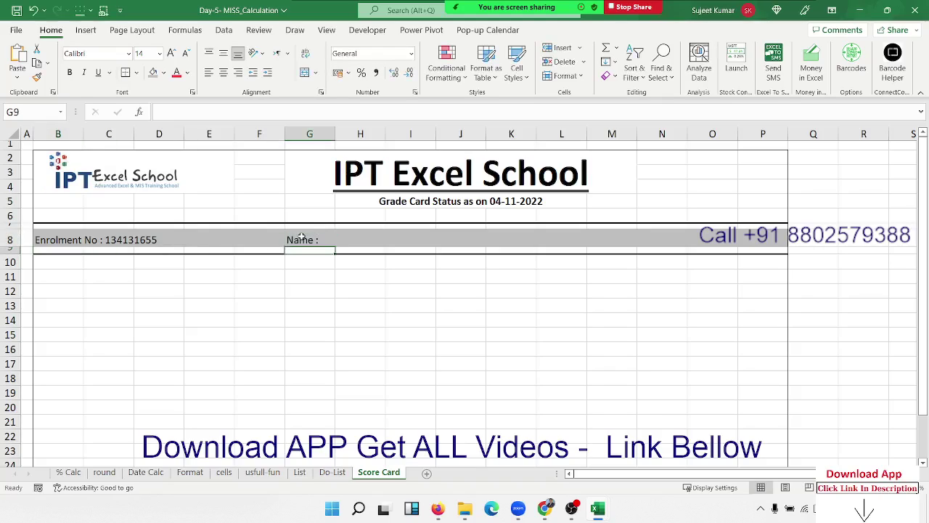
left_click(302, 235)
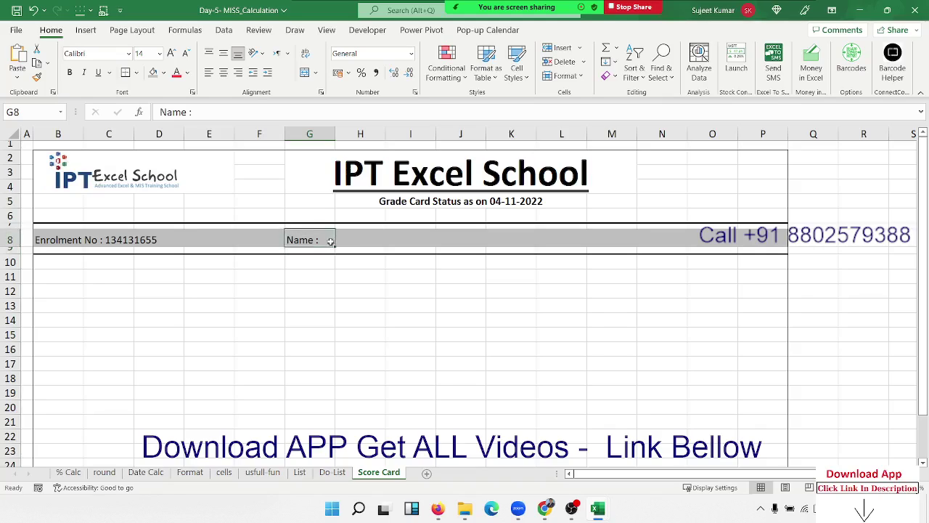
Step: Enter the student's full name in H8 and 'Programme Code : BCA' in M8
left_click(375, 238)
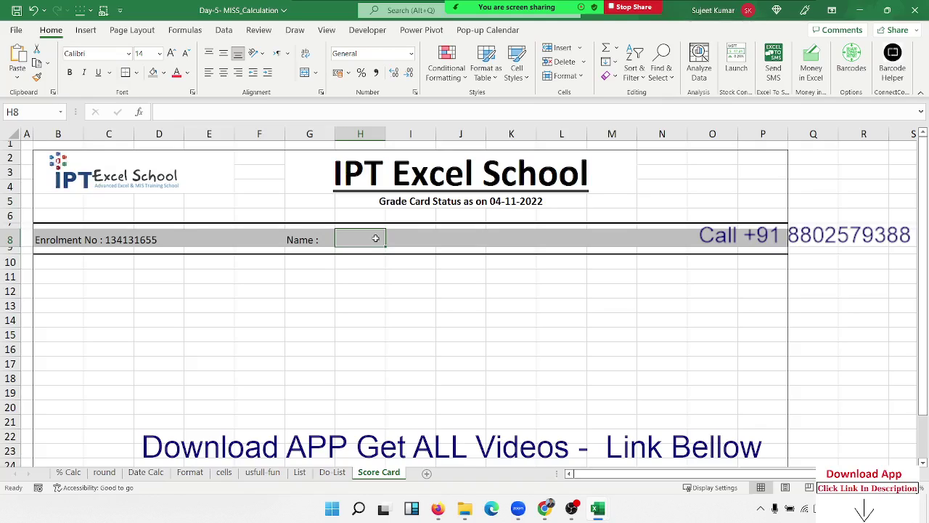
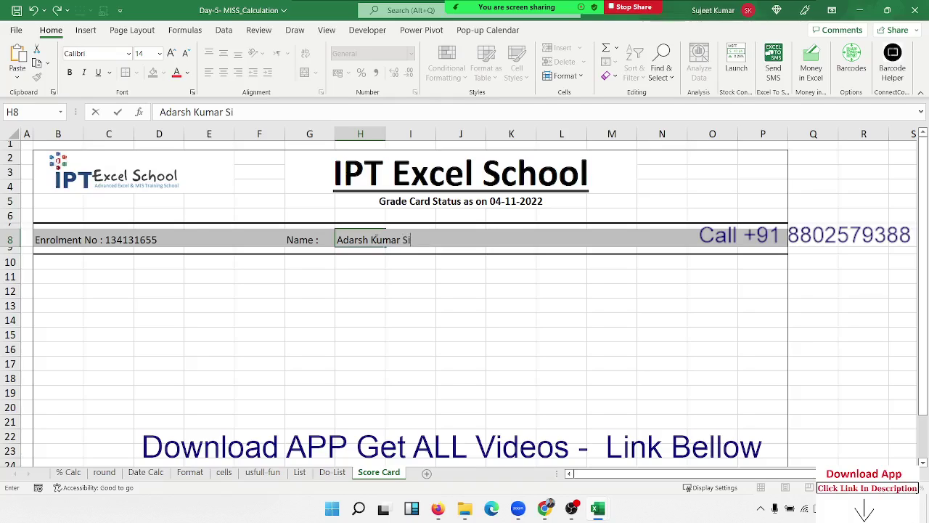
left_click(439, 270)
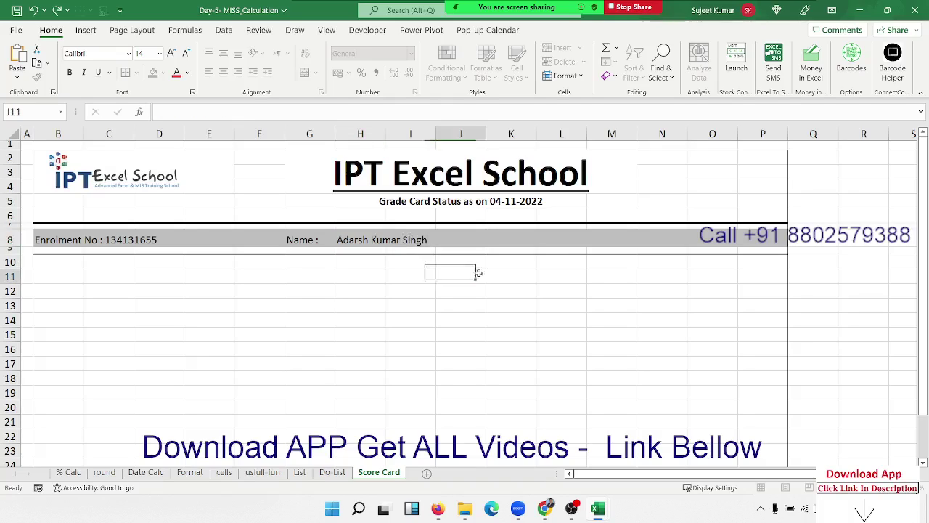
left_click(622, 234)
type("P")
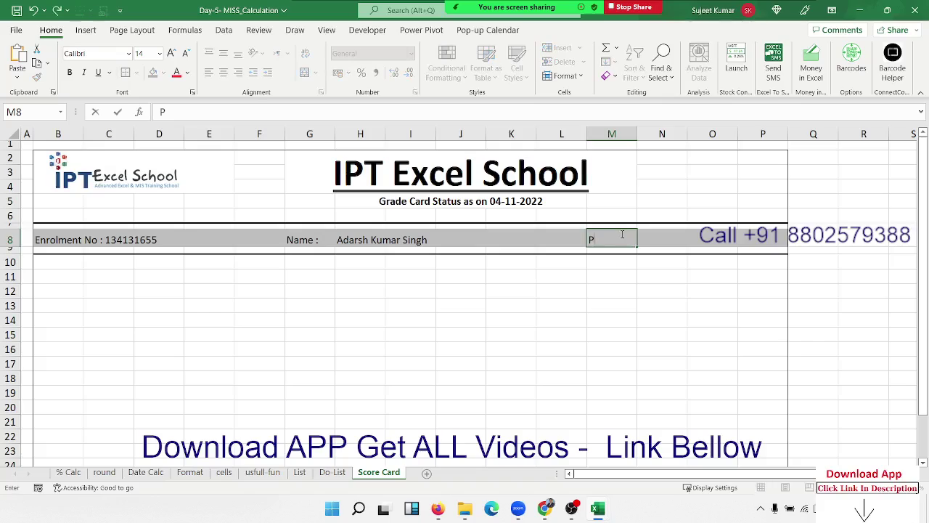
type("ro")
type("gra")
type("mme")
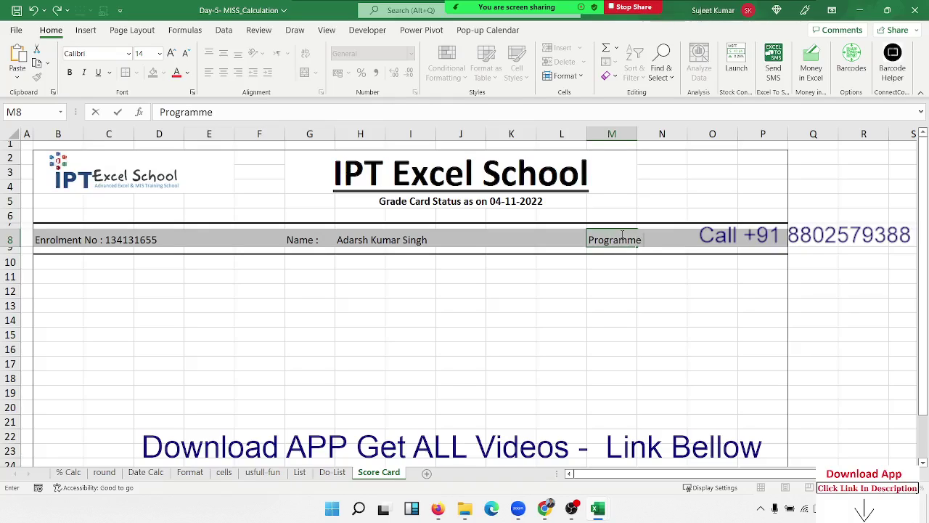
type(" Code : ")
type("BCA")
key("Return")
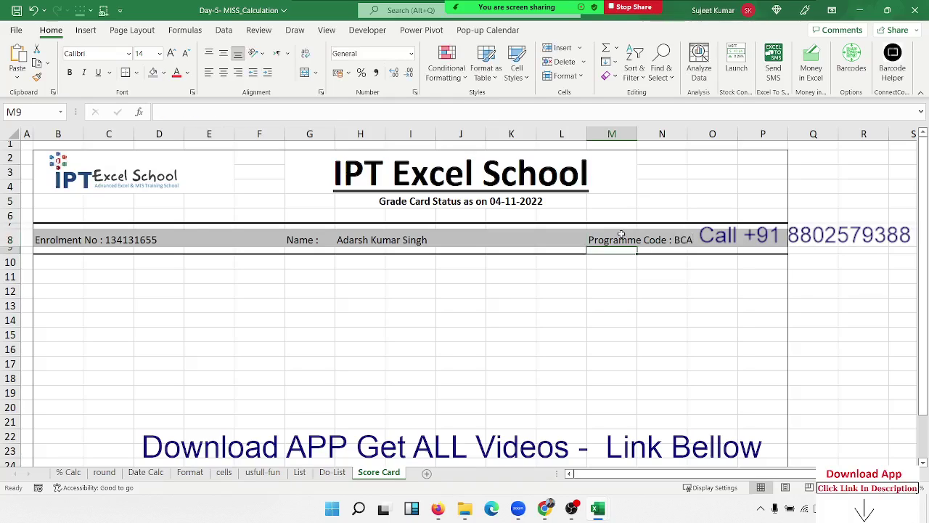
left_click(596, 347)
left_click(606, 249)
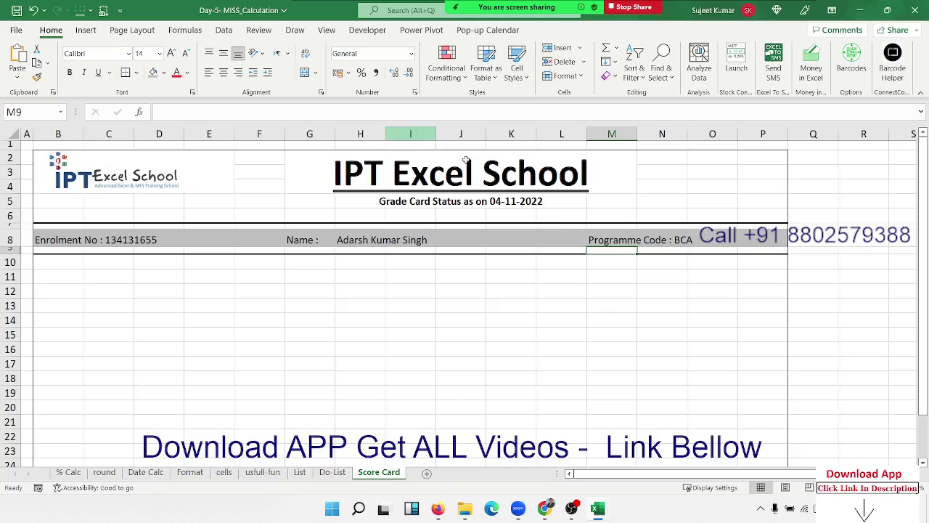
left_click(102, 300)
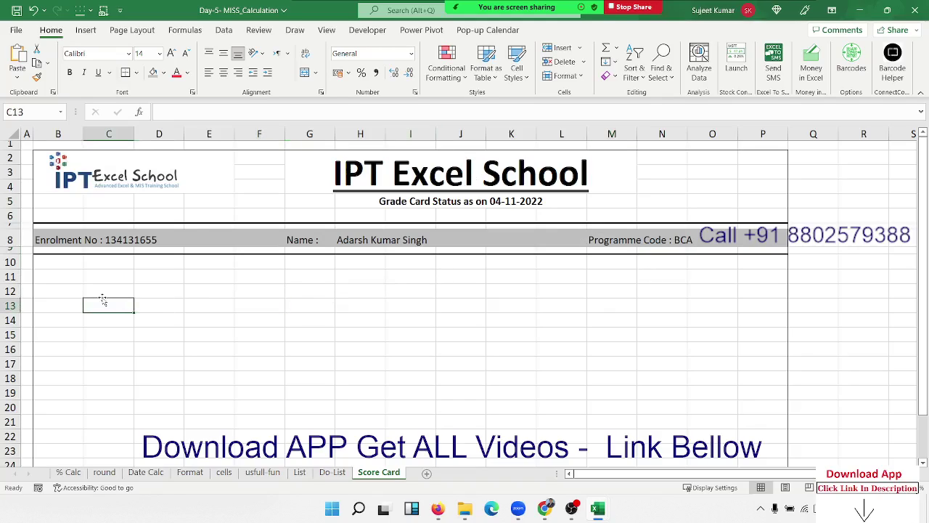
Step: Shrink row 10 into a thin spacer and make row 11 taller
left_click(55, 276)
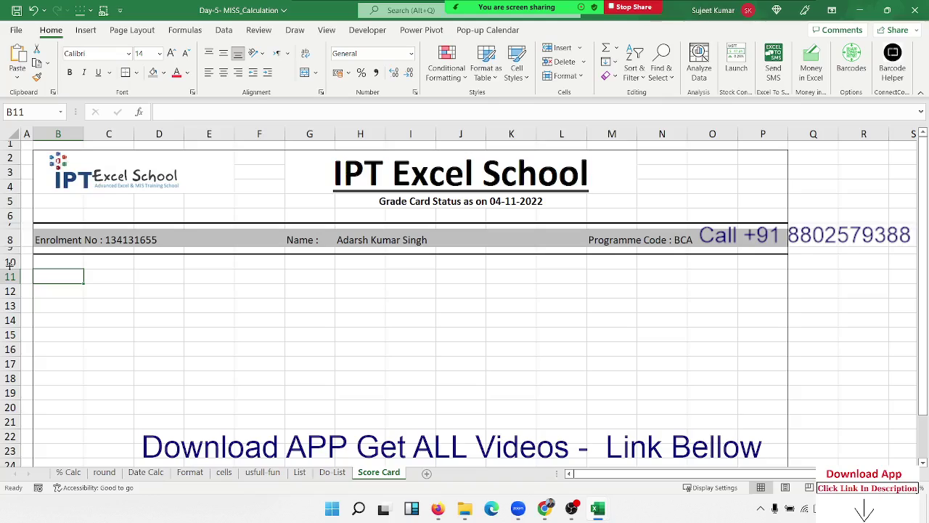
left_click_drag(9, 270, 8, 256)
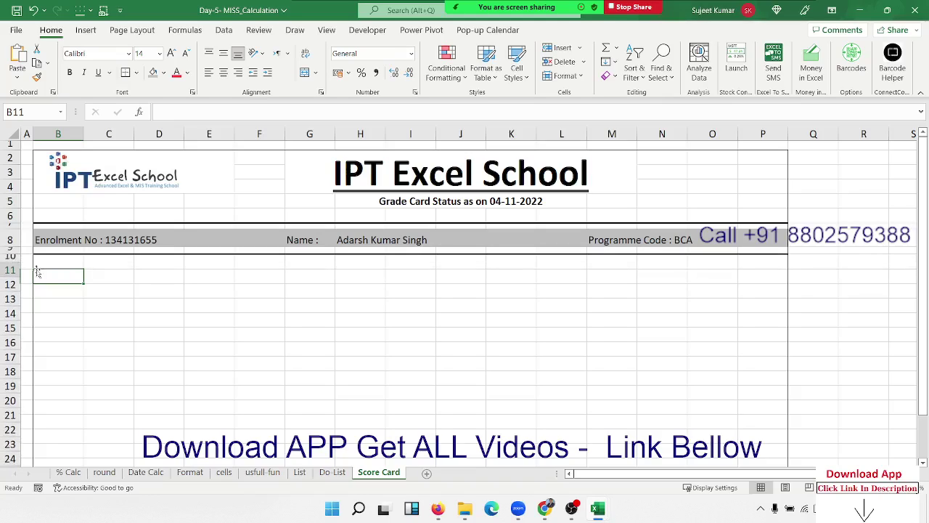
left_click(21, 275)
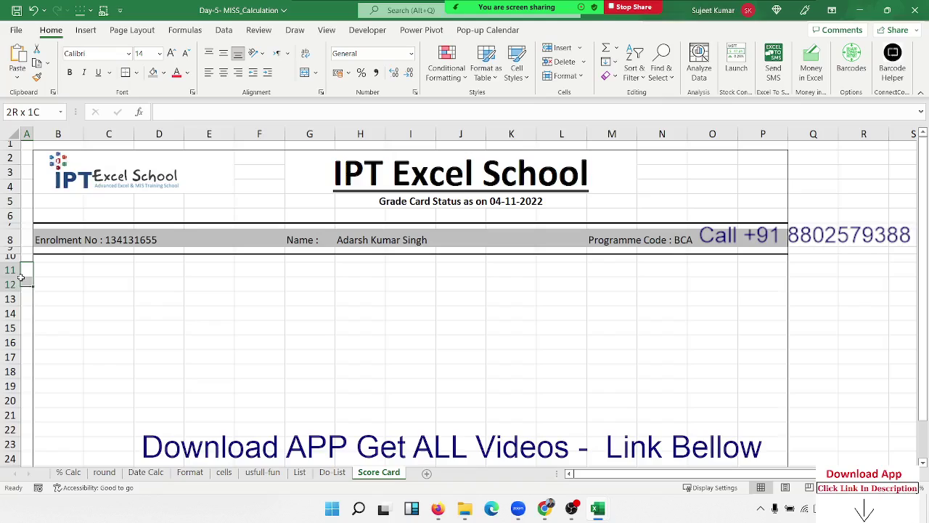
left_click_drag(8, 276, 9, 281)
Step: Fill B11:P11 with blue as a header band
left_click_drag(70, 275, 759, 274)
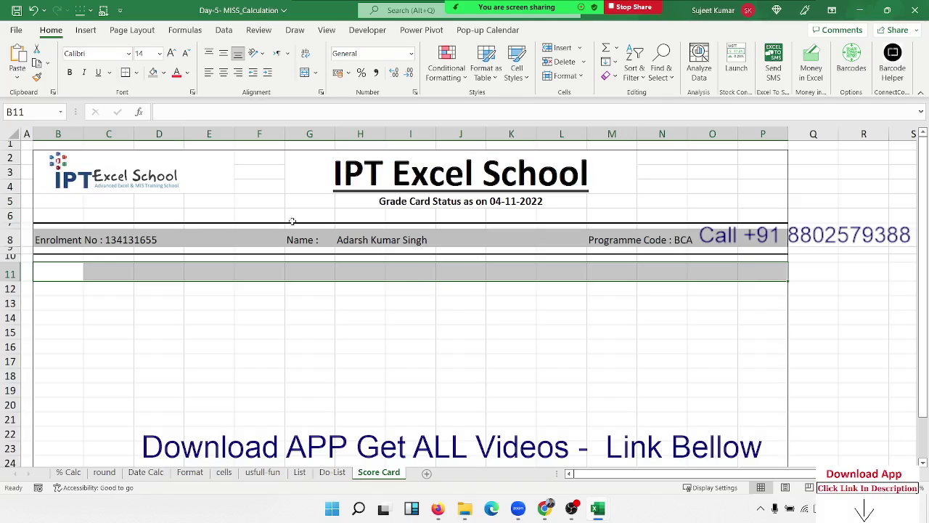
left_click(164, 73)
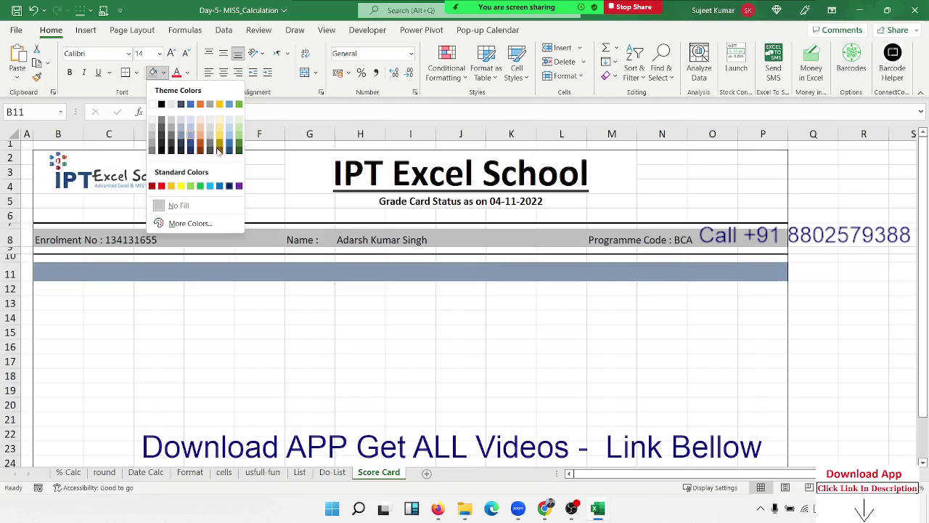
left_click(219, 186)
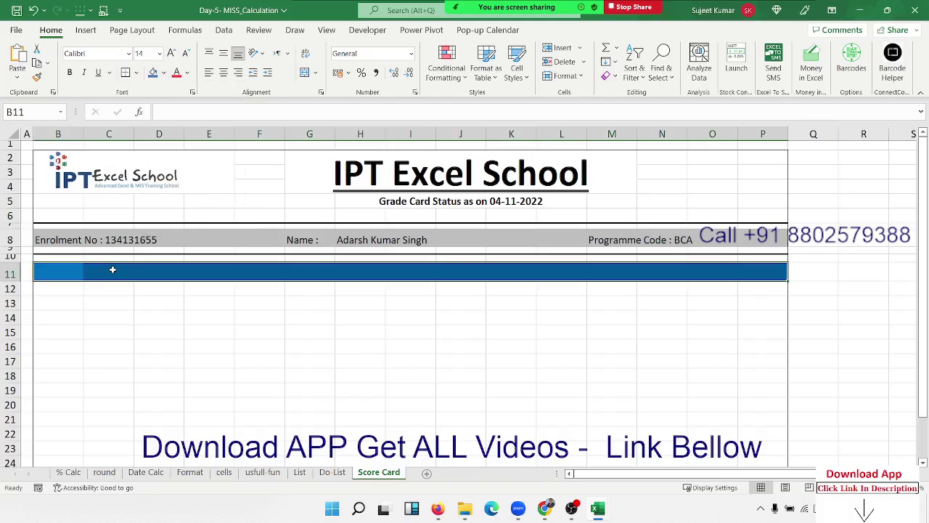
left_click(112, 318)
left_click(73, 274)
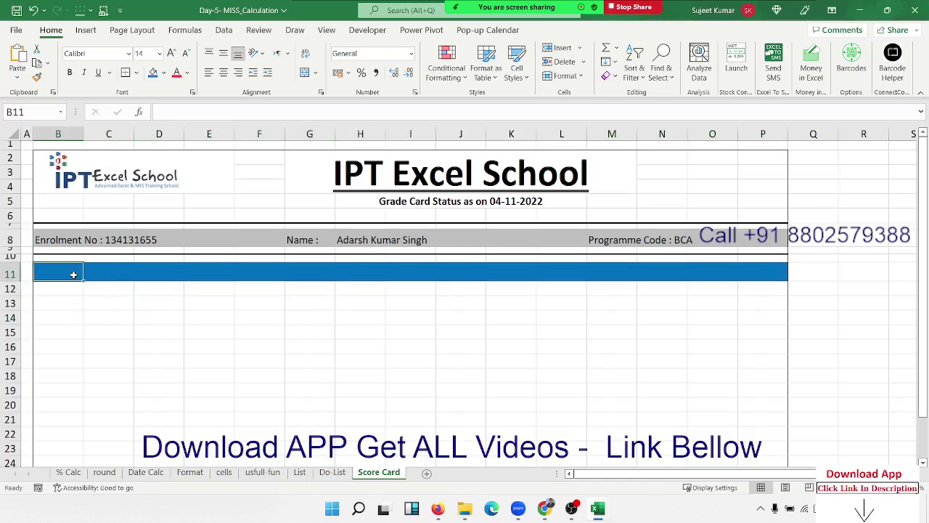
Step: Enter the Course and Ass-1 headings, then extend them across as Ass-2 to Ass-5
type("Co")
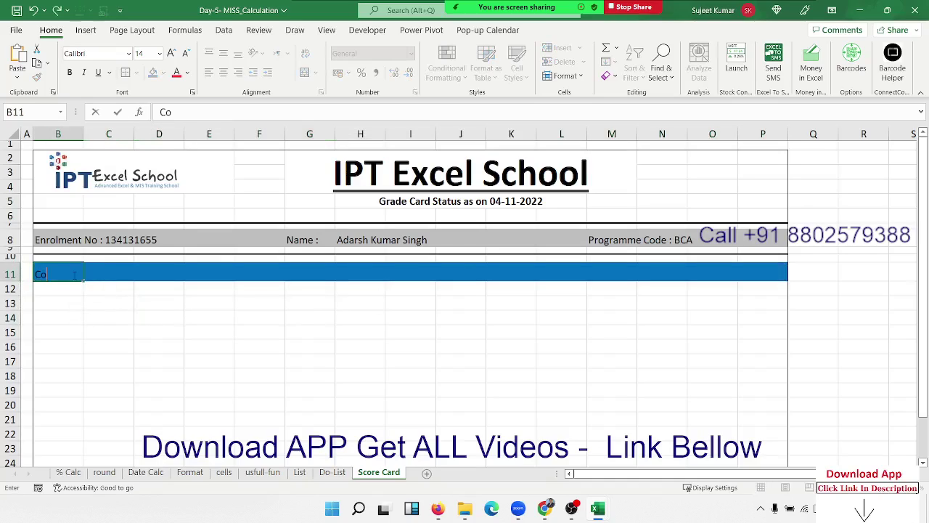
type("urse")
key("Tab")
type("As")
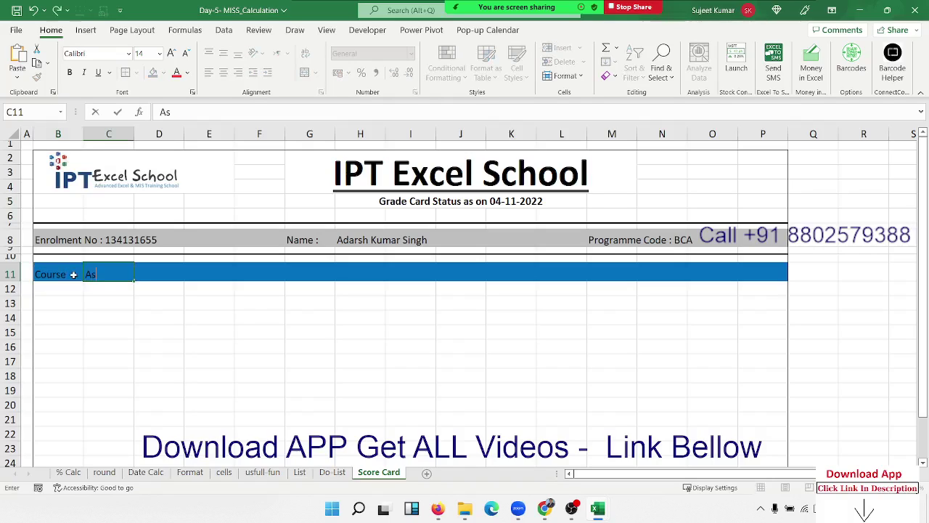
type("s-1")
key("Return")
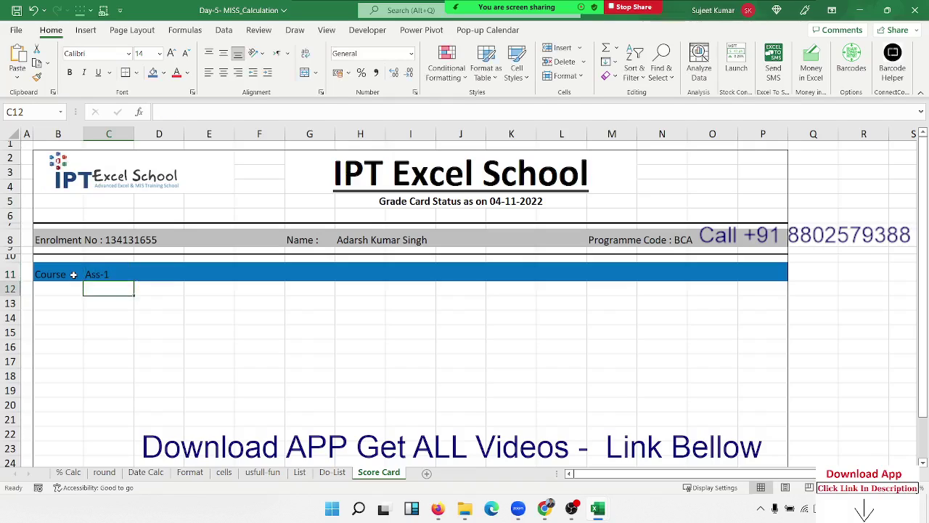
left_click(127, 278)
left_click_drag(127, 281, 326, 290)
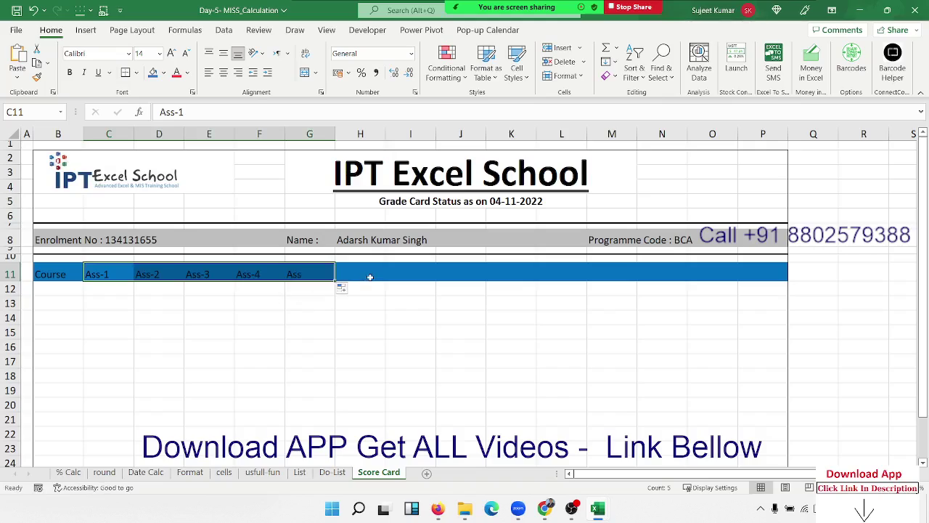
Step: Add the Theory heading in H11 and the Practicle heading in J11
left_click(370, 276)
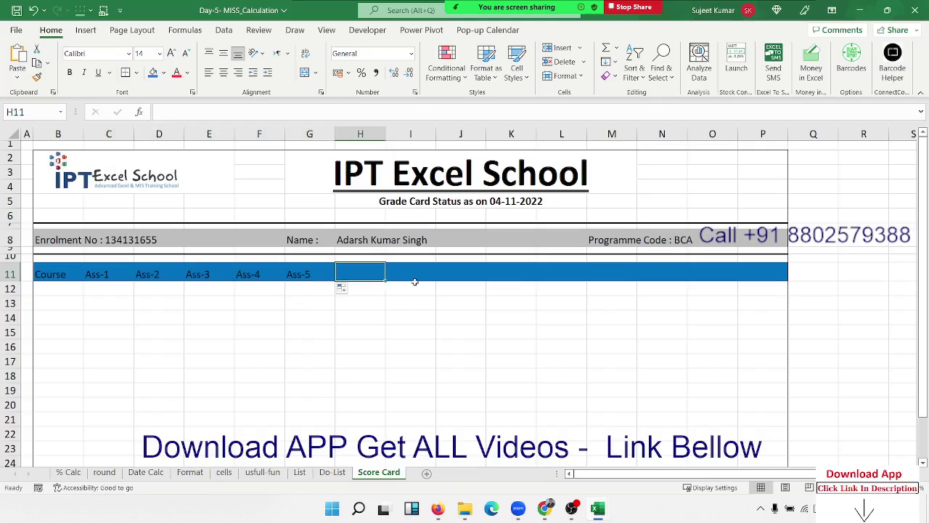
type("T")
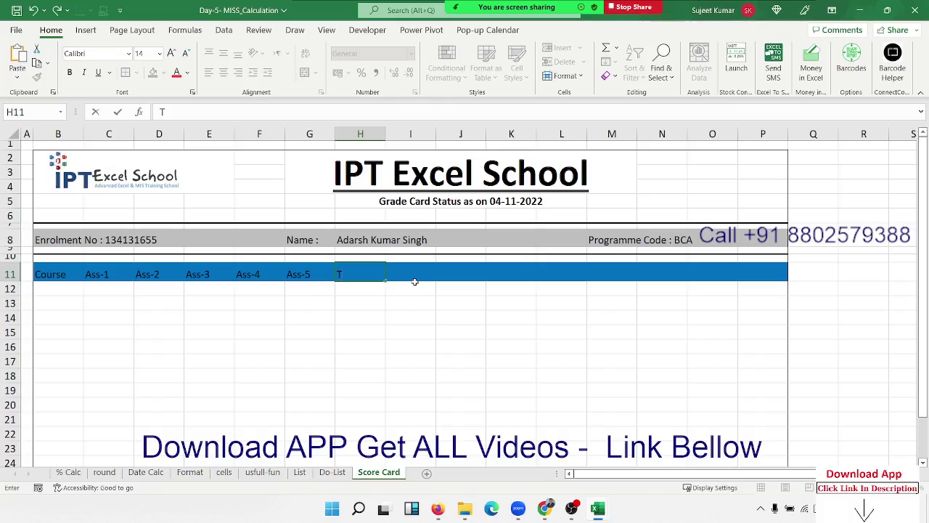
type("ear")
type("m Ent")
key("BackSpace")
key("BackSpace")
key("BackSpace")
key("BackSpace")
key("BackSpace")
key("BackSpace")
key("BackSpace")
key("BackSpace")
type("Th")
type("e")
type("ory")
key("ctrl+Return")
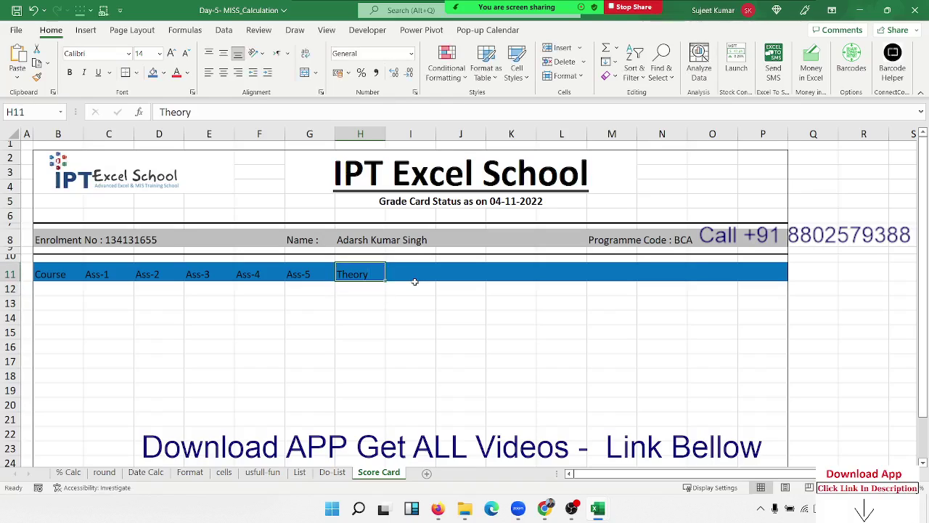
key("Right")
key("Right")
key("Left")
key("Right")
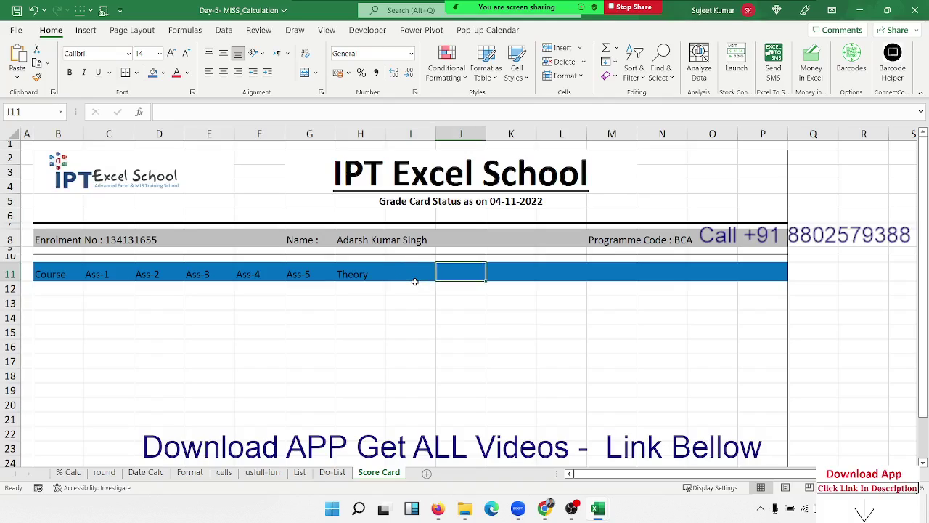
type("Prac")
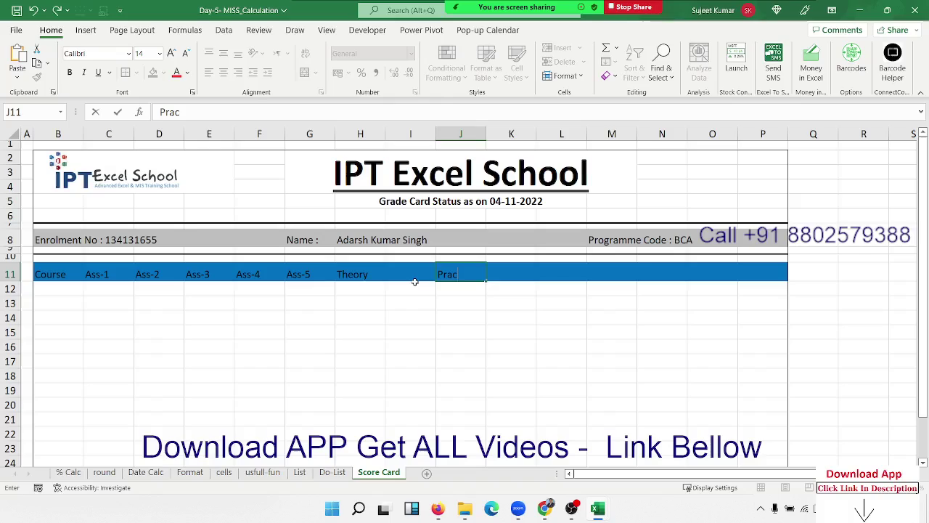
type("ti")
type("cle")
key("Tab")
Step: Add 'Total Maks' in L11, autofit column L, and enter 'Passing Marks' in M11
key("Left")
key("Left")
key("Left")
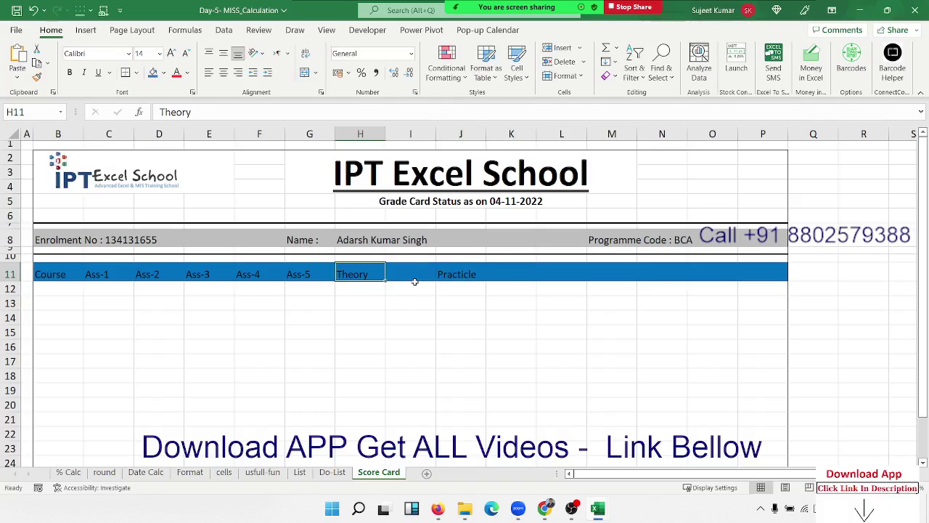
key("Right")
key("Right")
key("Right")
key("Right")
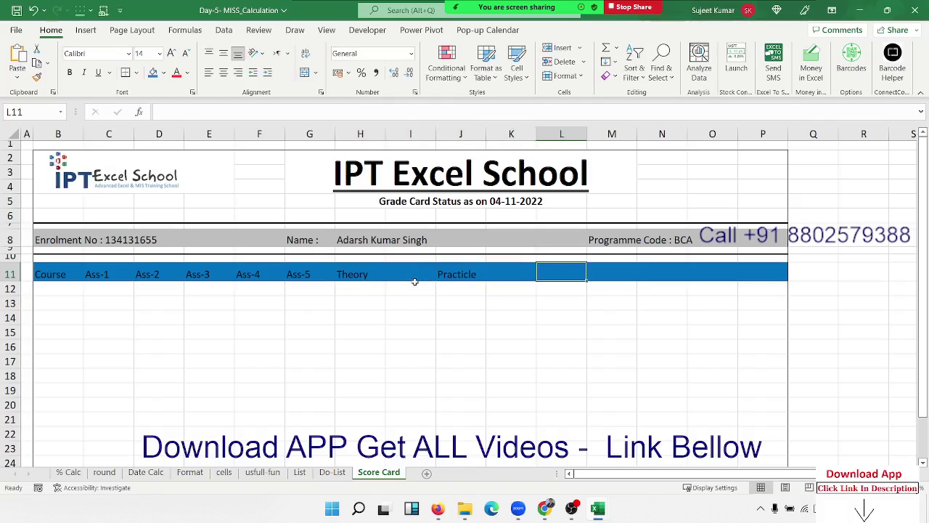
key("F2")
type("Total ")
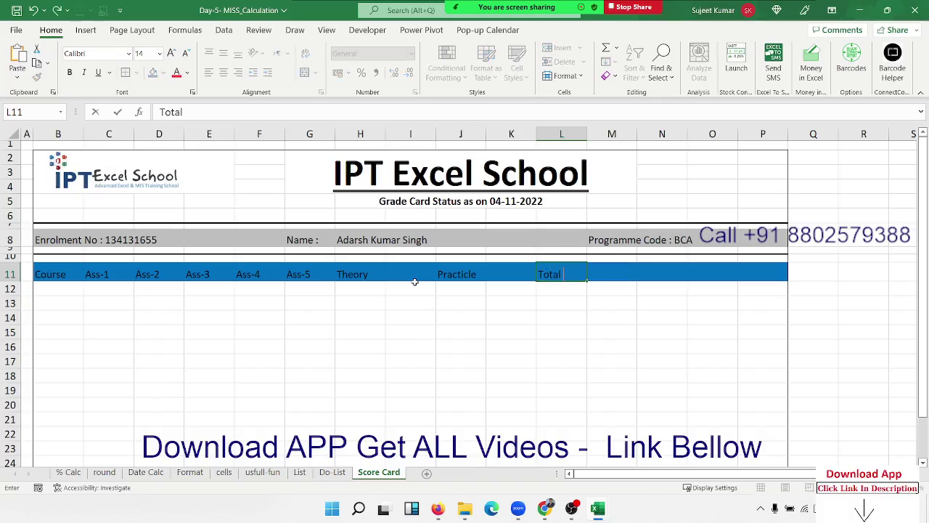
type("Mals")
key("BackSpace")
key("BackSpace")
type("ks")
key("ctrl+Return")
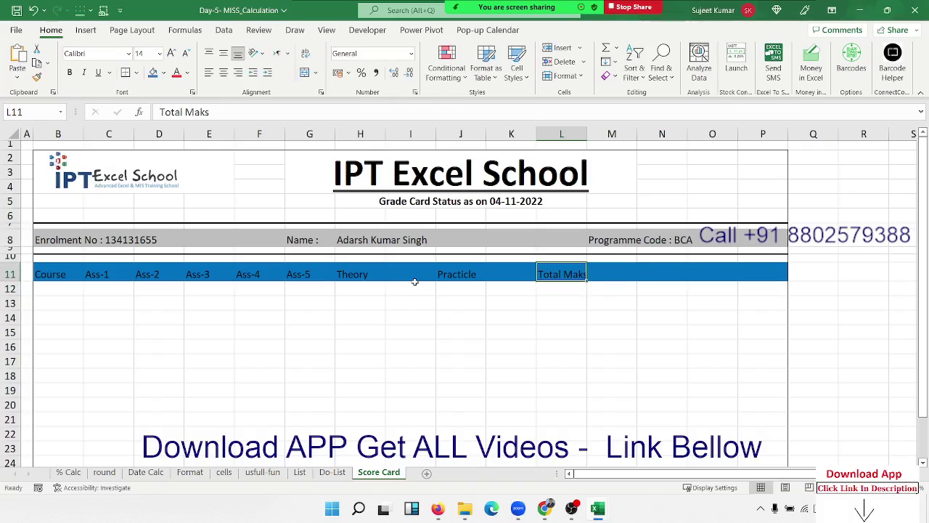
key("Right")
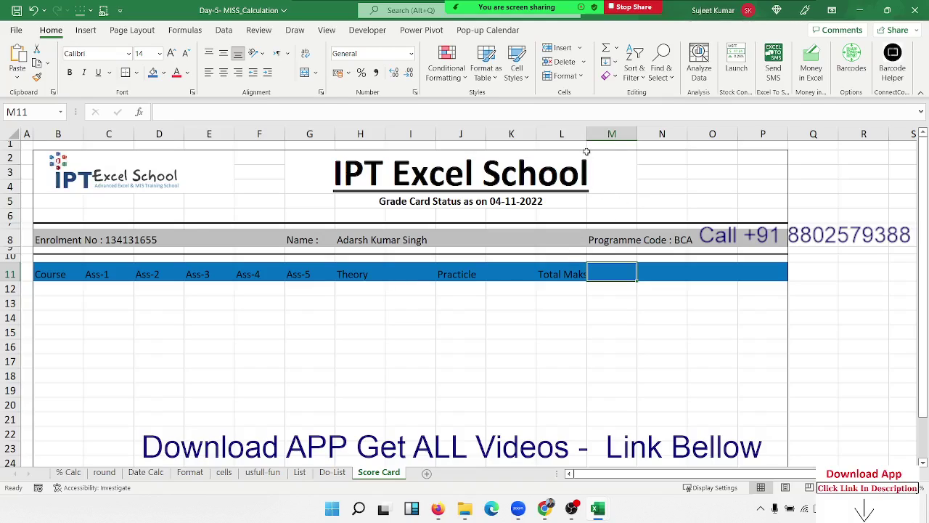
double_click(586, 140)
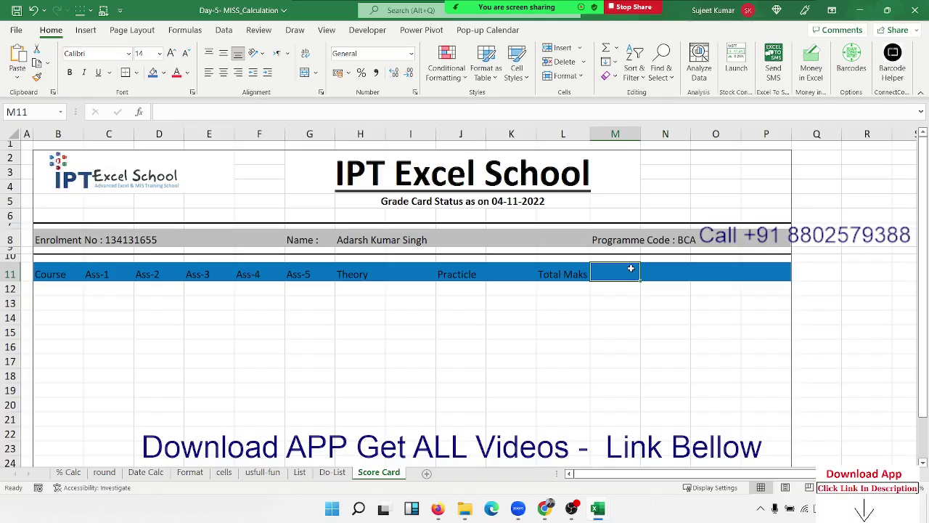
type("Pa")
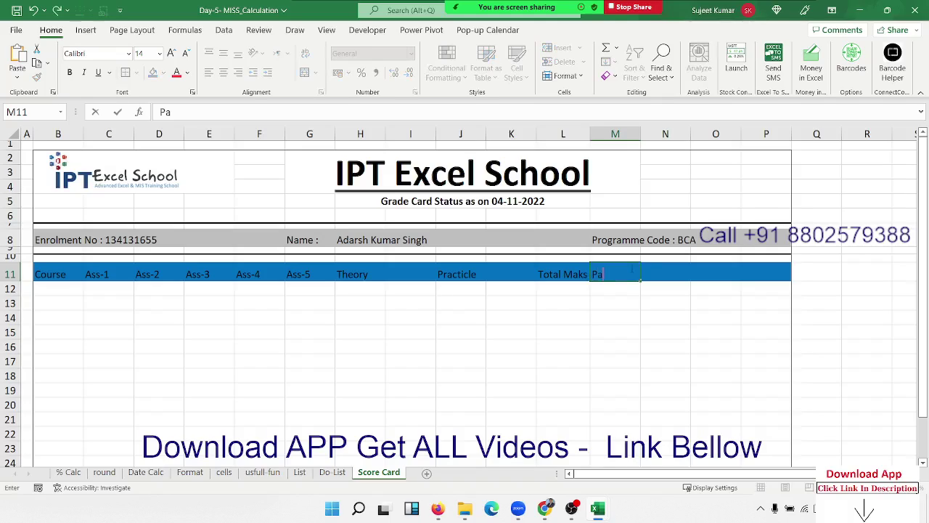
type("ssing")
type(" Ma")
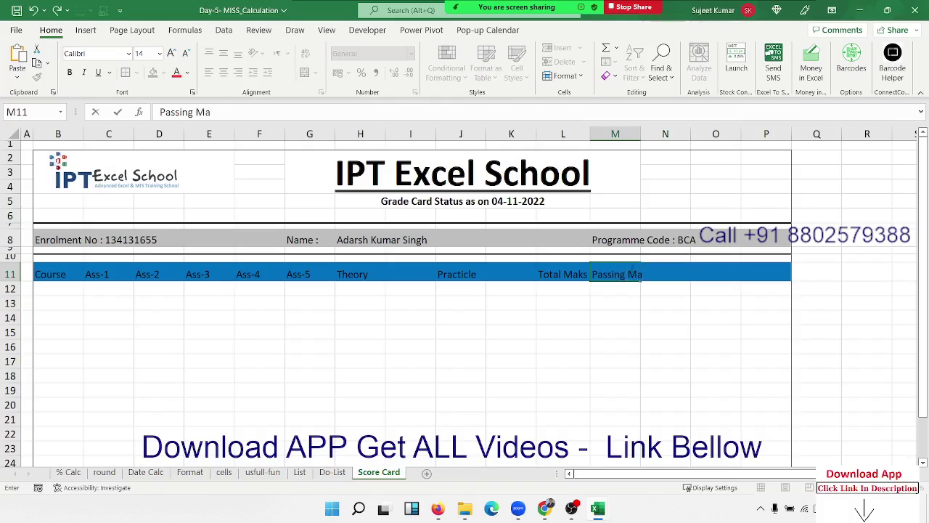
type("rrks")
key("Tab")
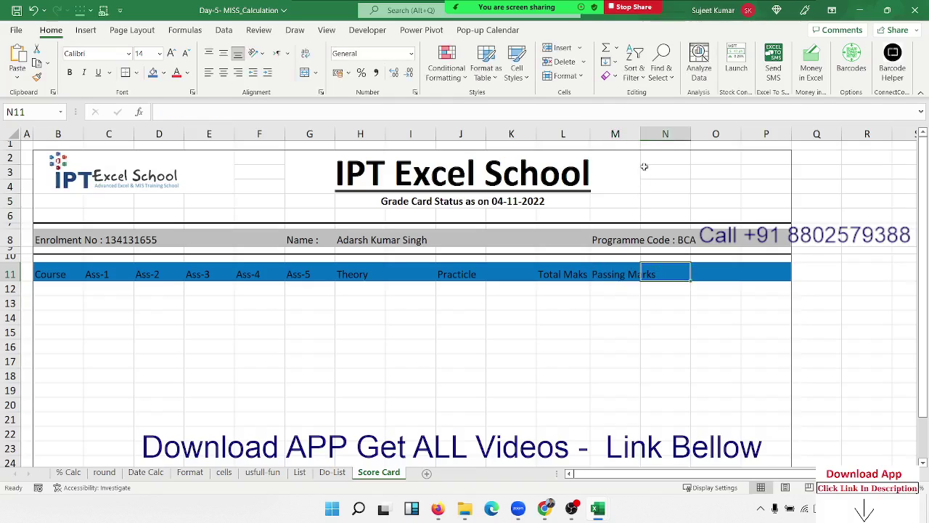
Step: Resize column M to suit the Passing Marks heading
double_click(640, 134)
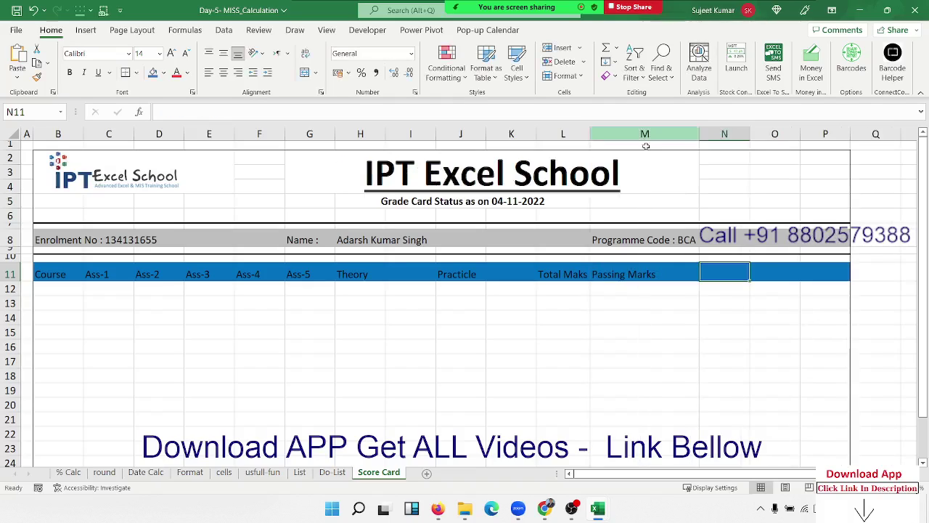
left_click(689, 135)
left_click_drag(694, 134, 666, 134)
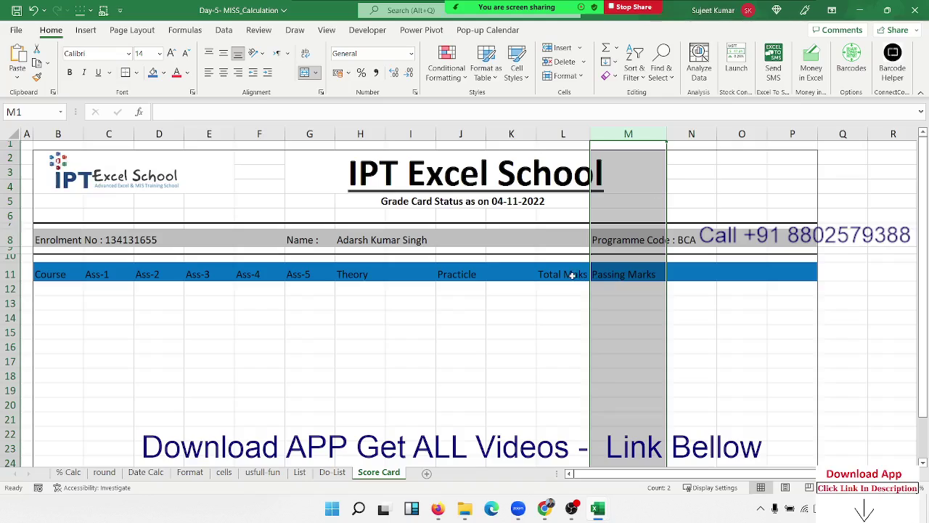
left_click(557, 275)
left_click(620, 274)
Step: Add the 'Marks' heading in N11 and start 'Marks %' in O11
left_click(686, 274)
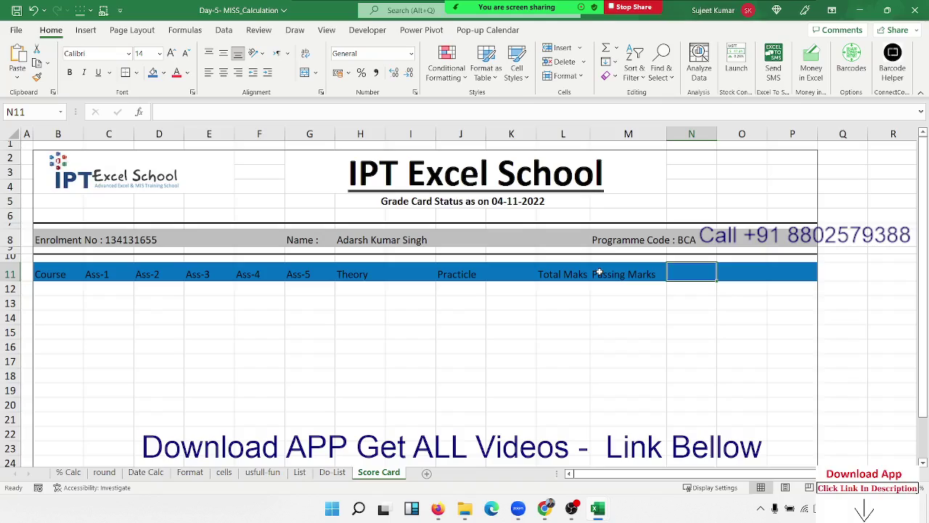
type("Mar")
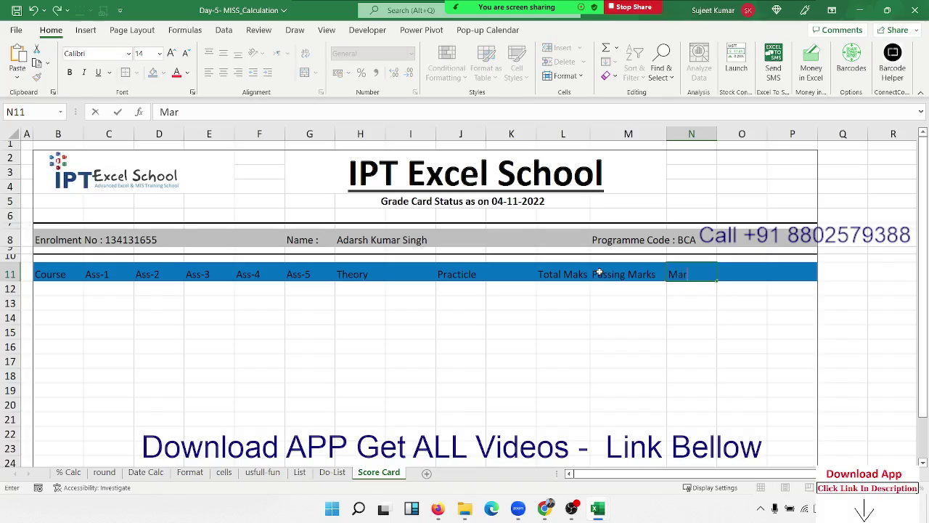
key("BackSpace")
key("BackSpace")
key("BackSpace")
type("Mar")
type("ks")
key("Tab")
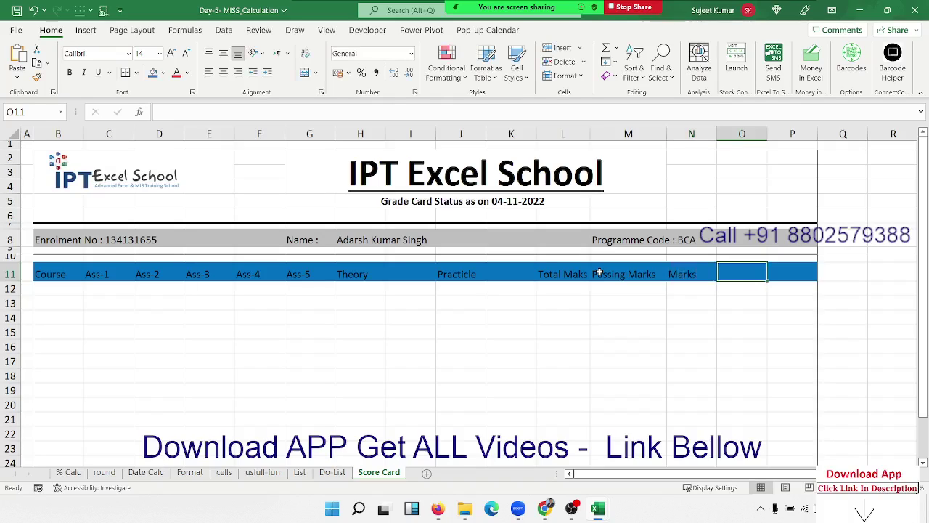
type("Ma")
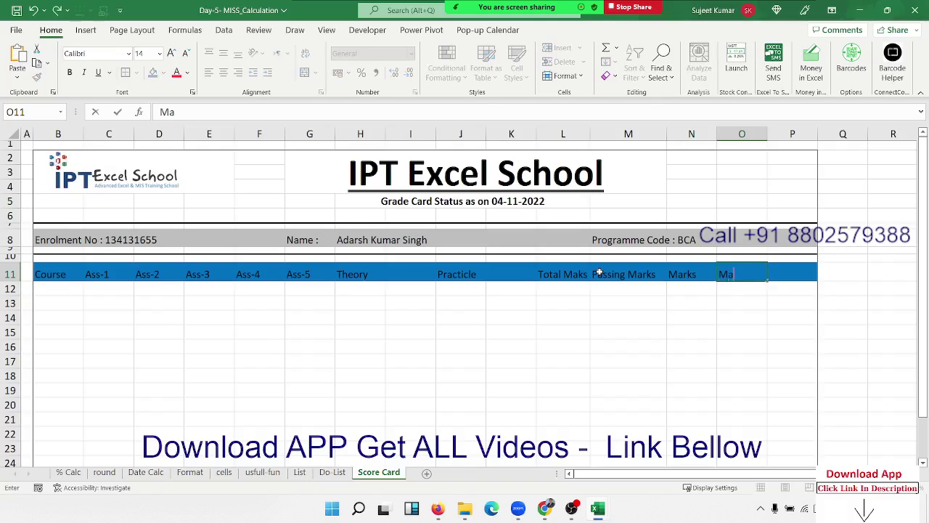
type("rks %")
Step: Confirm 'Marks %', then make the row 11 headings bold, centred and middle-aligned
left_click(504, 309)
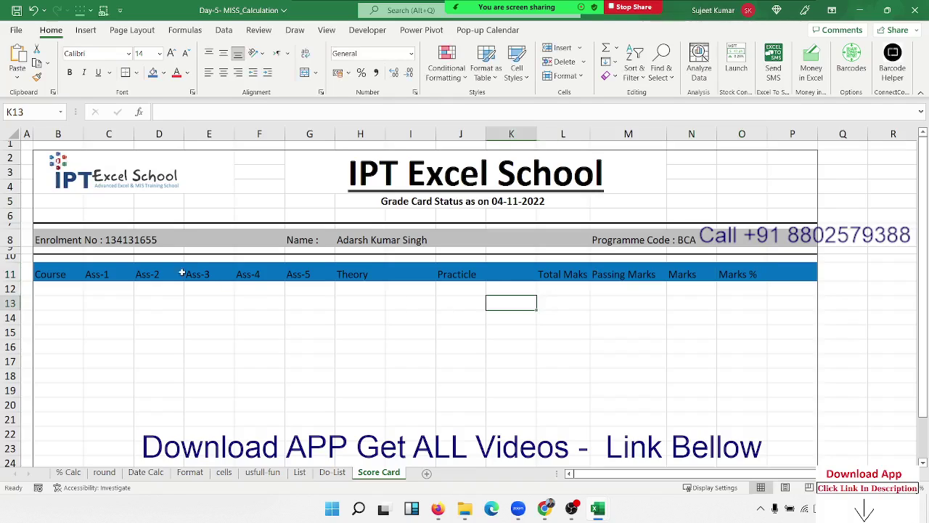
left_click_drag(58, 273, 774, 274)
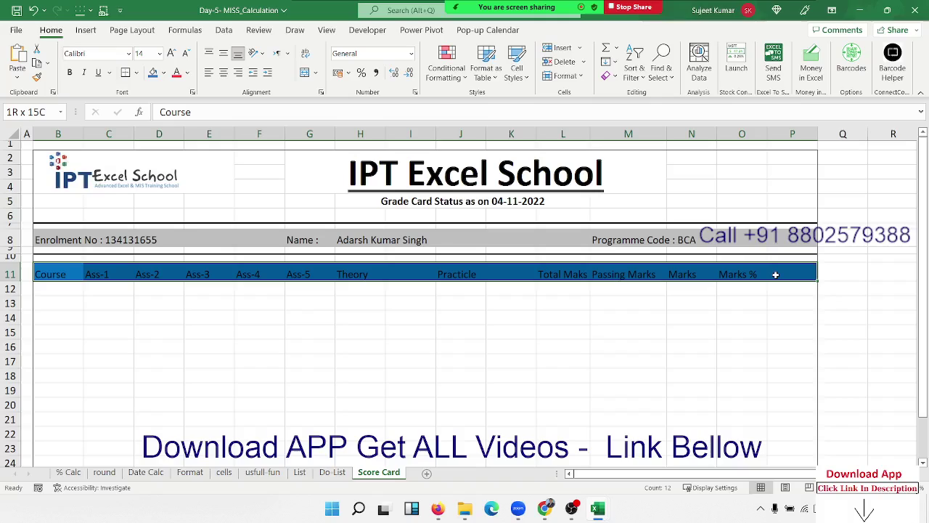
left_click(187, 73)
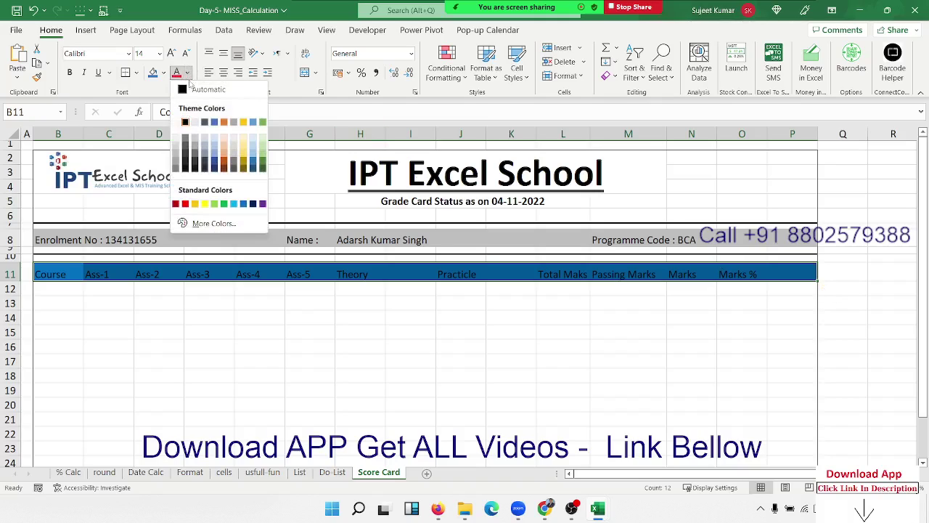
left_click(178, 135)
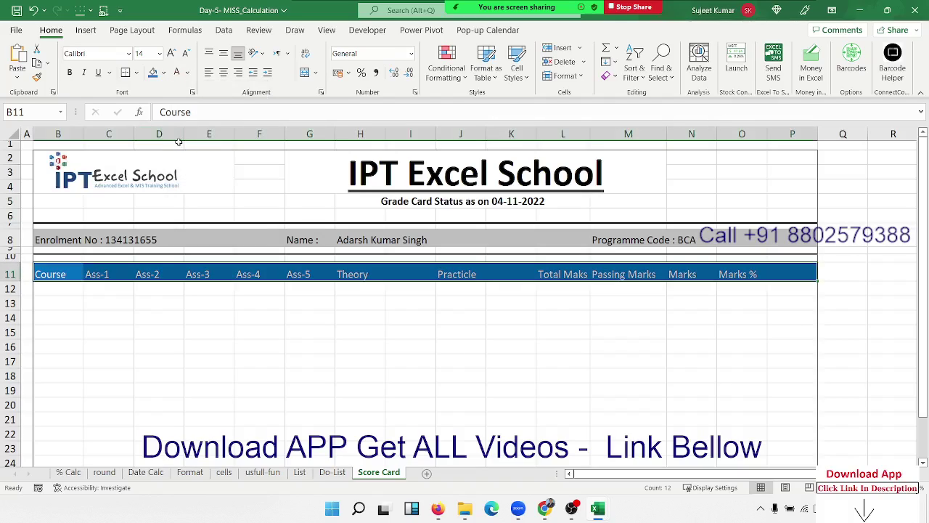
key("ctrl+b")
left_click(223, 73)
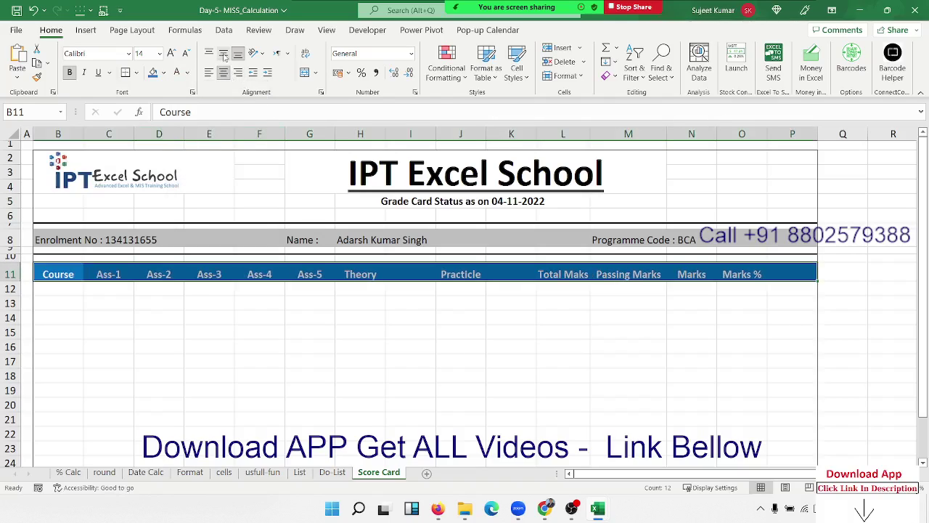
left_click(224, 55)
left_click(190, 287)
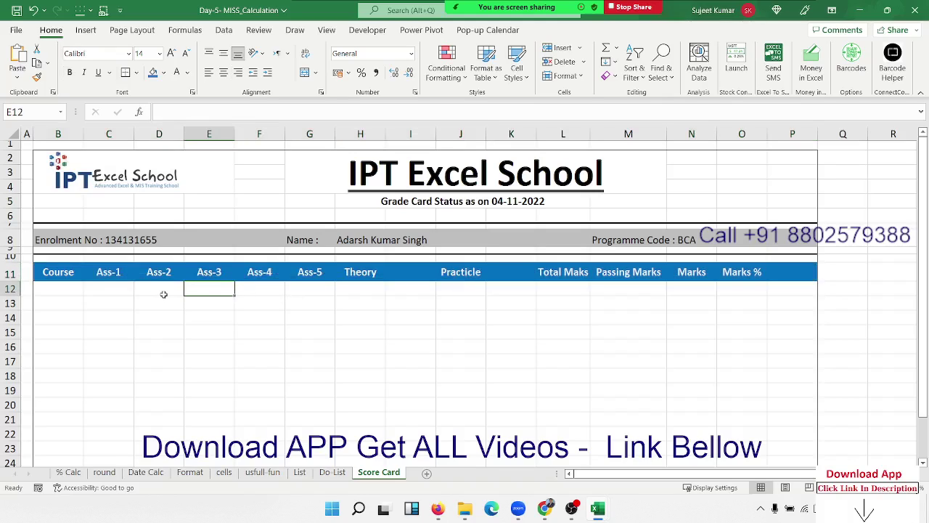
left_click(71, 294)
scroll(791, 420, "down", 3)
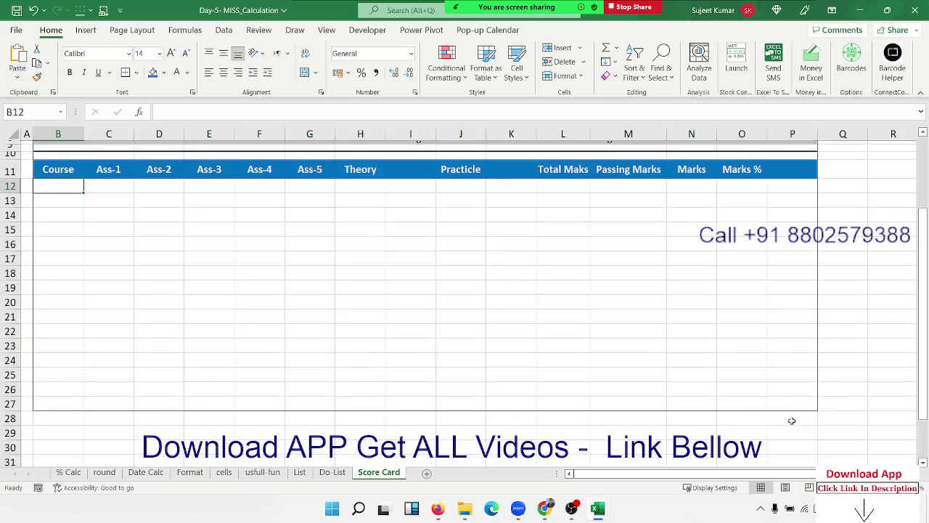
scroll(319, 381, "up", 4)
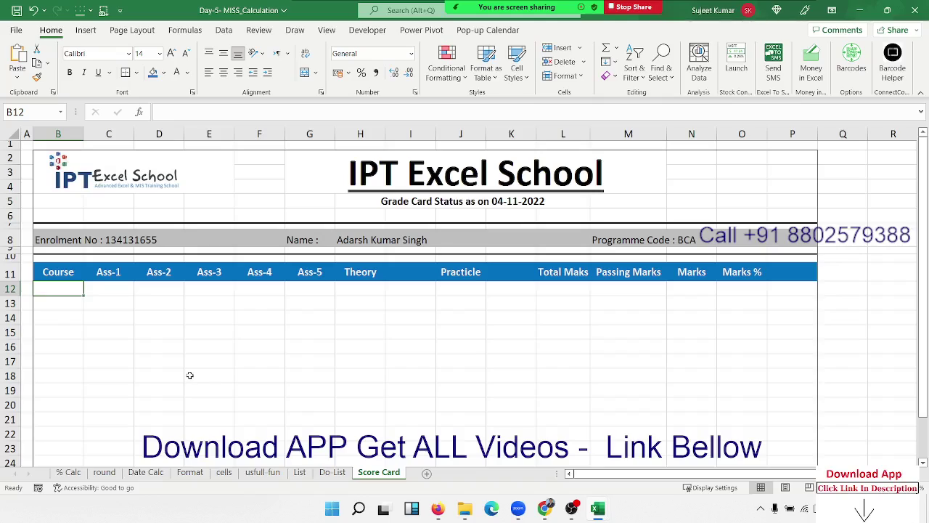
Step: Try converting B11:P26 into a styled table, then undo the conversion
key("Down")
key("Up")
key("Down")
key("Up")
key("Up")
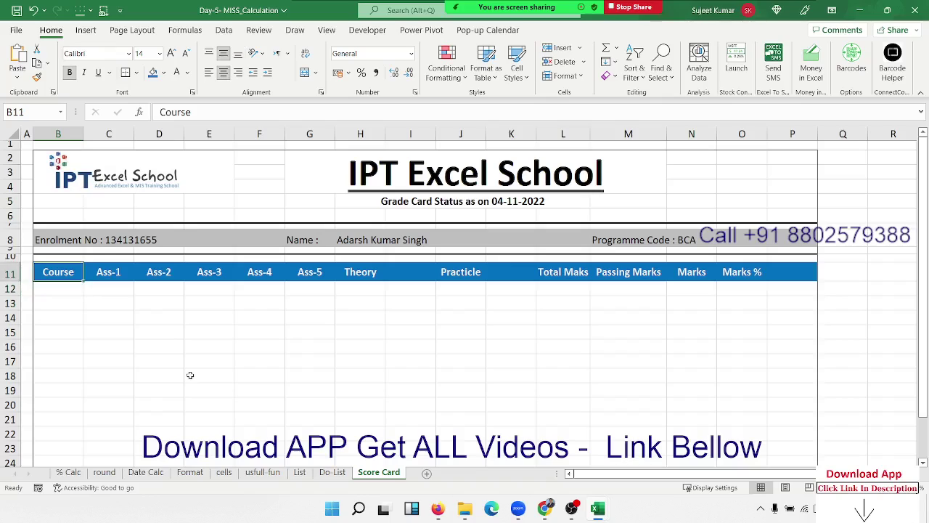
key("ctrl+a")
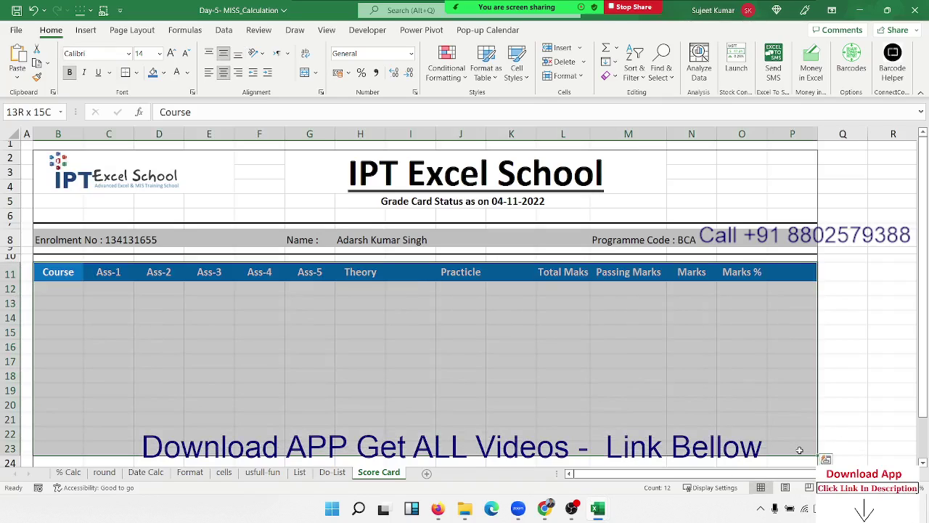
scroll(770, 439, "down", 3)
left_click(791, 344, "shift")
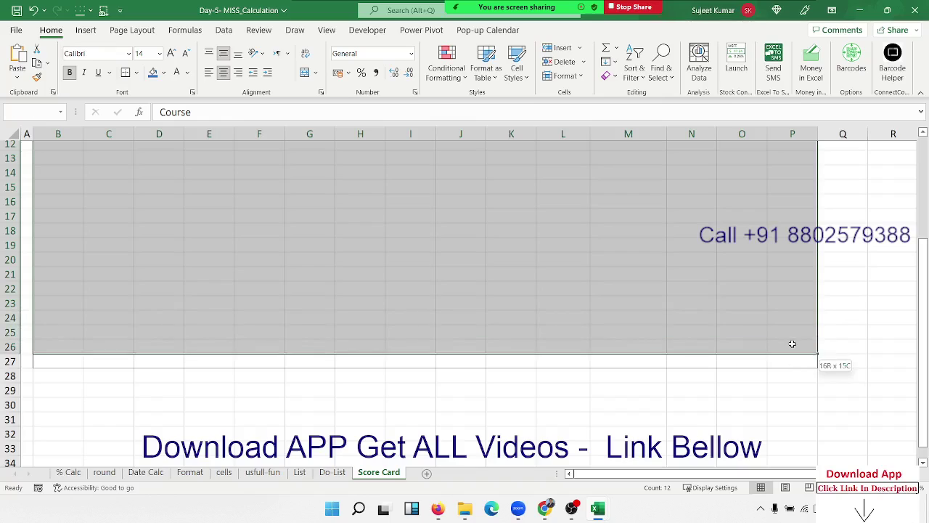
scroll(653, 346, "up", 4)
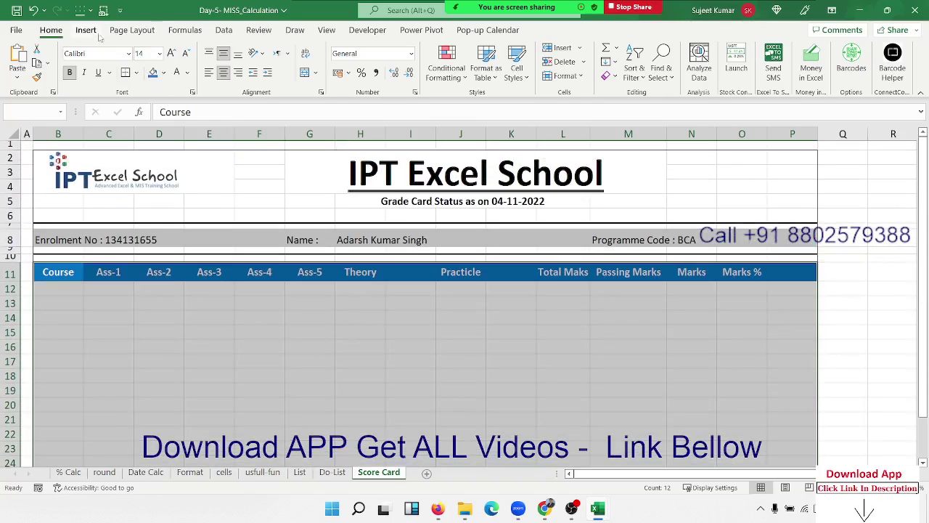
left_click(461, 78)
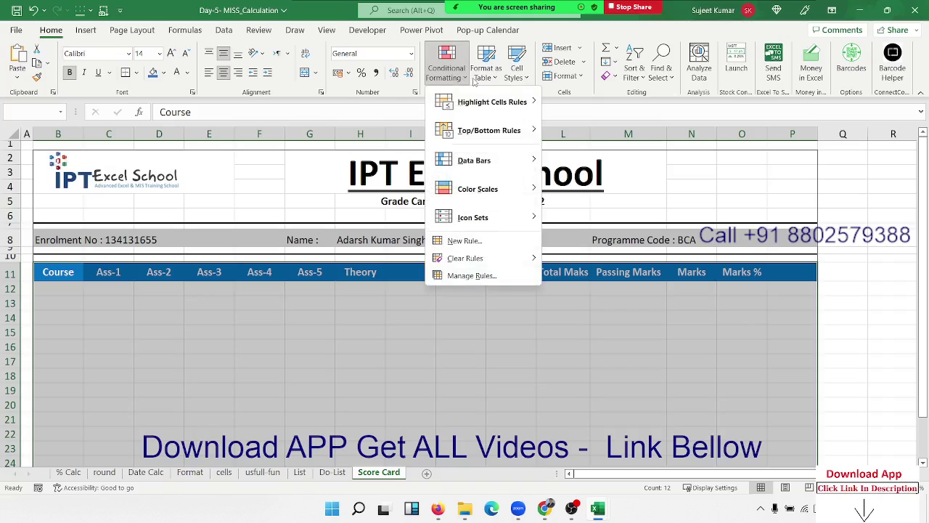
left_click(479, 78)
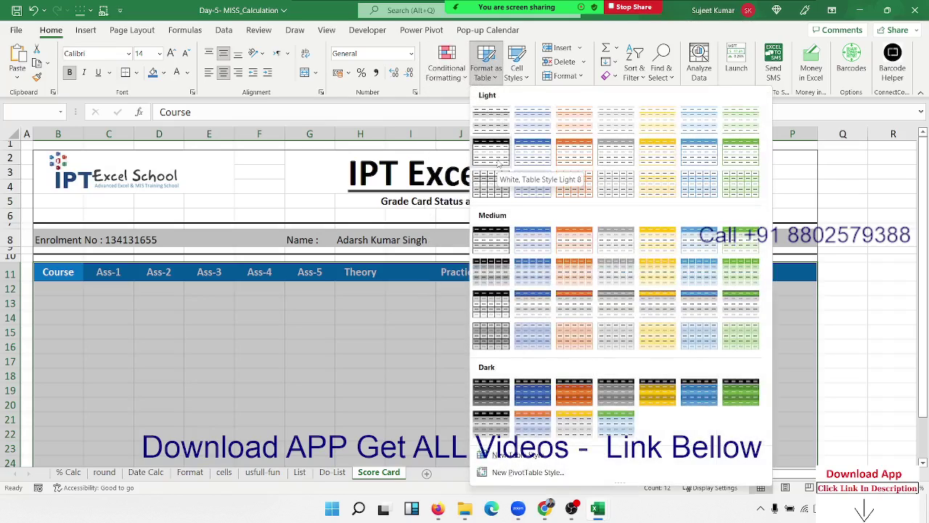
left_click(541, 240)
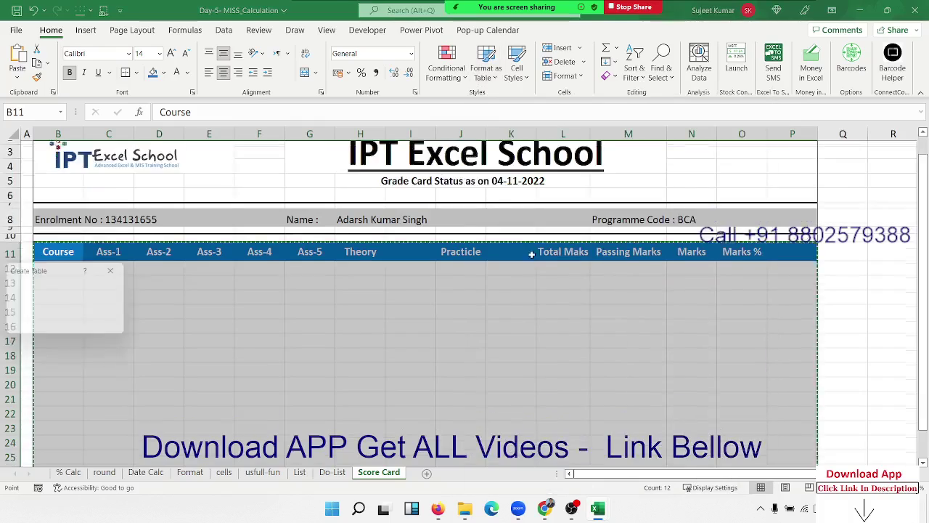
left_click(60, 326)
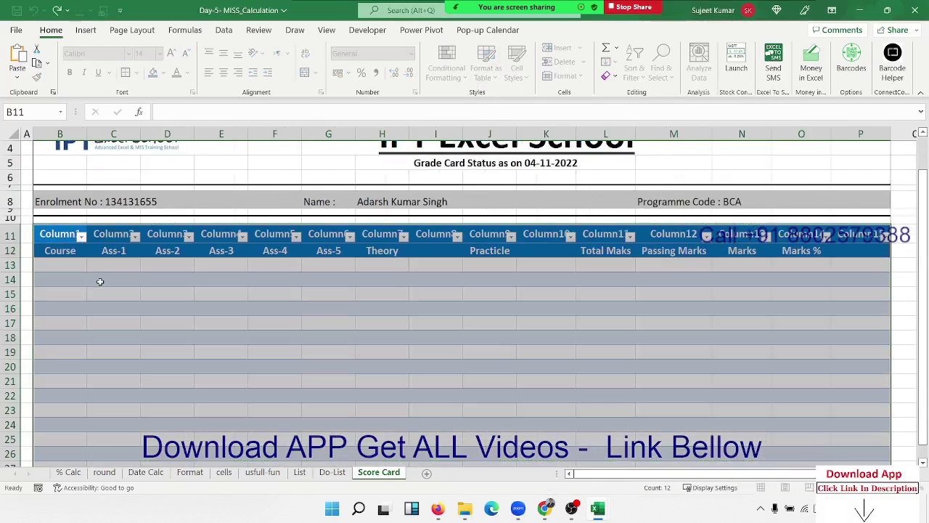
key("ctrl+z")
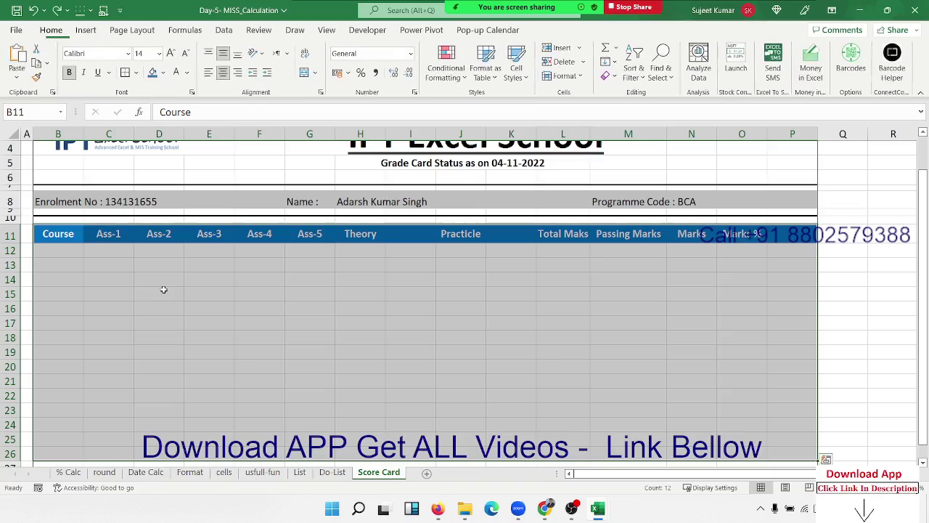
Step: Select the grade-card range from the Course heading B11 down to N23
left_click(163, 290)
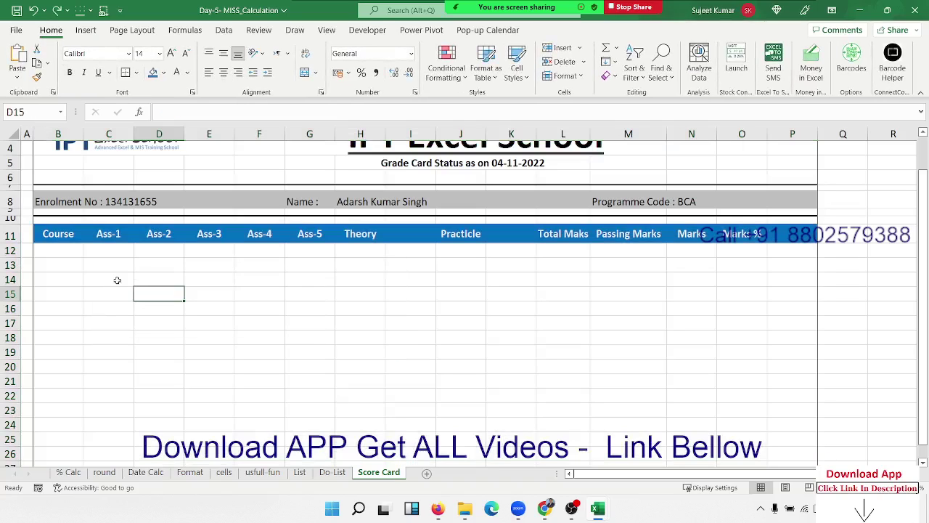
left_click(56, 236)
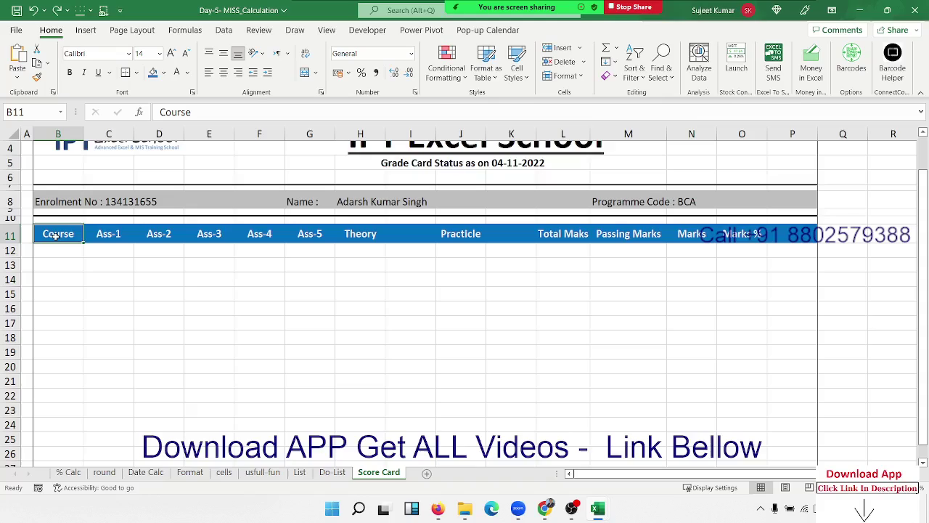
left_click_drag(56, 236, 695, 413)
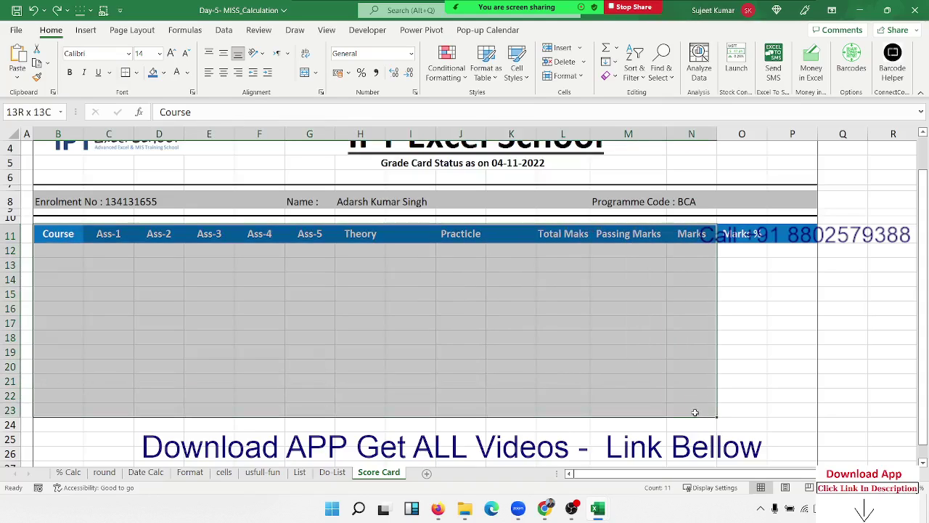
left_click_drag(710, 416, 711, 419)
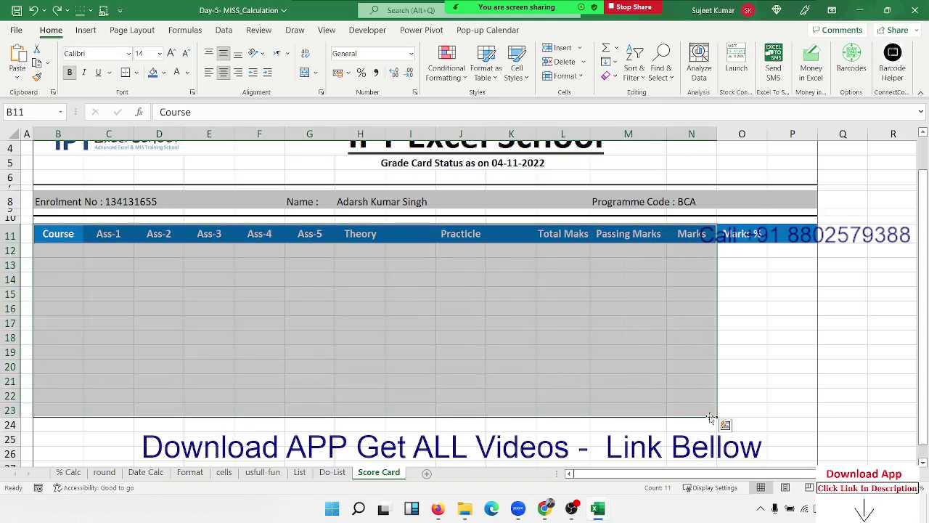
Step: Enter BCSC11 in B12 and select it with the blank cell below as a pattern
left_click(52, 255)
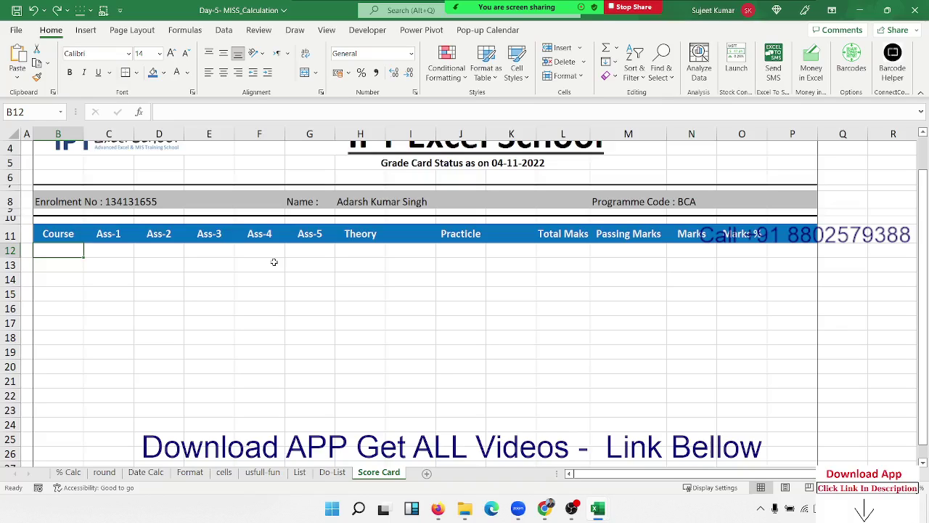
type("BCSC11")
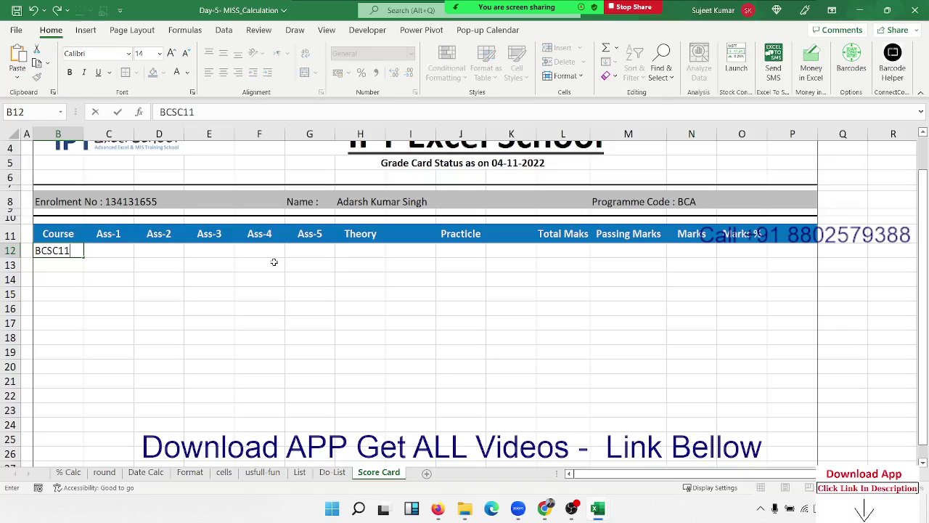
scroll(274, 262, "up", 1)
left_click(209, 317)
left_click(79, 293)
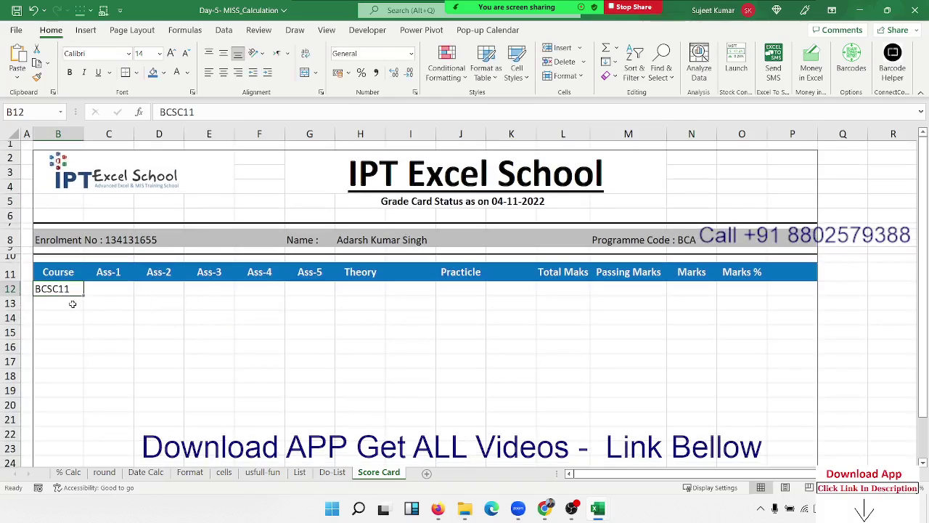
left_click_drag(72, 291, 70, 299)
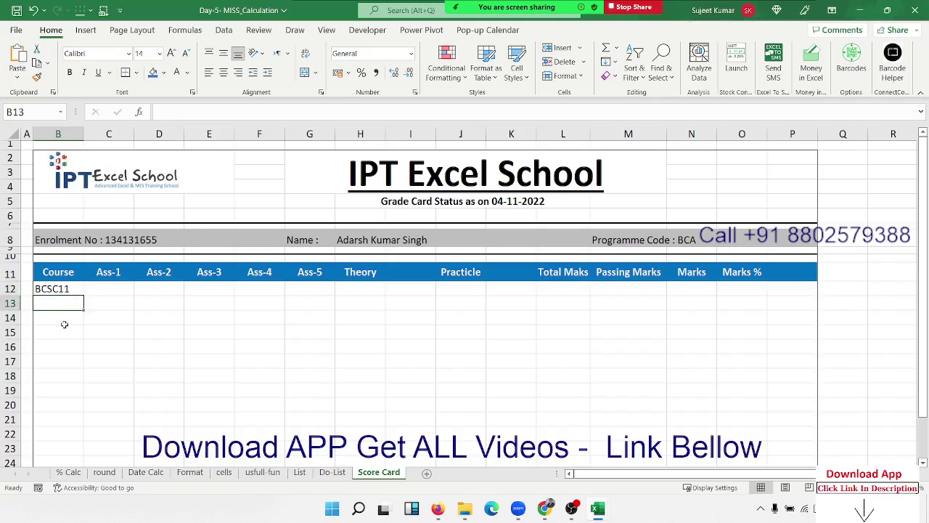
left_click(65, 319)
left_click_drag(68, 288, 86, 435)
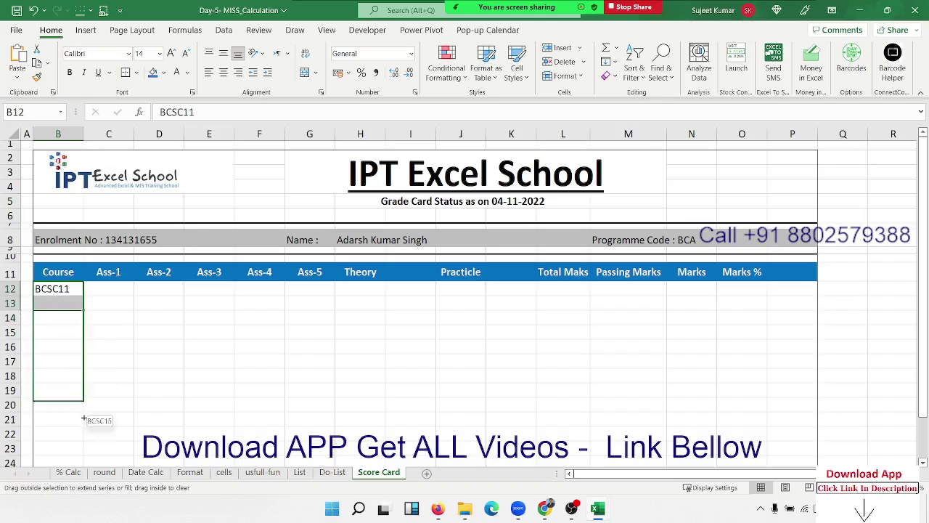
Step: Fill the alternating course codes down to BCSC17 in B24, redoing the fill once
scroll(118, 376, "down", 4)
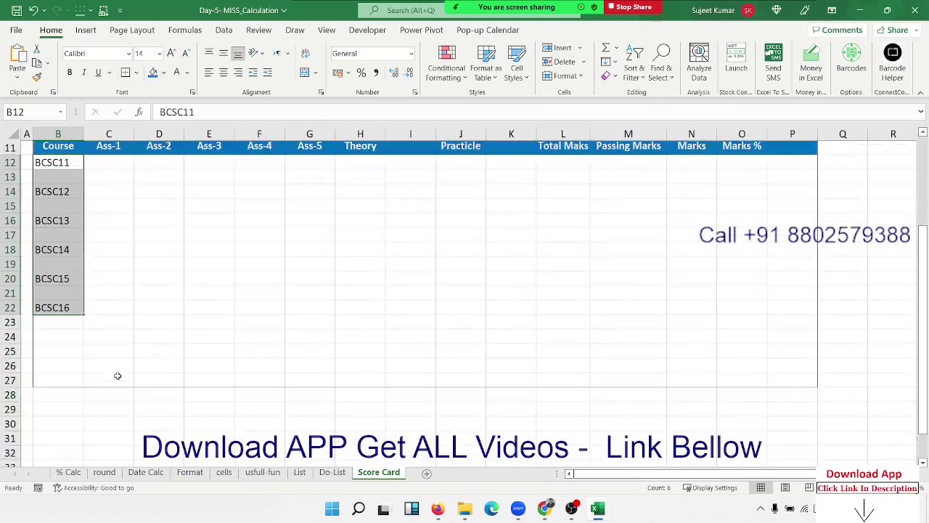
left_click_drag(84, 297, 82, 341)
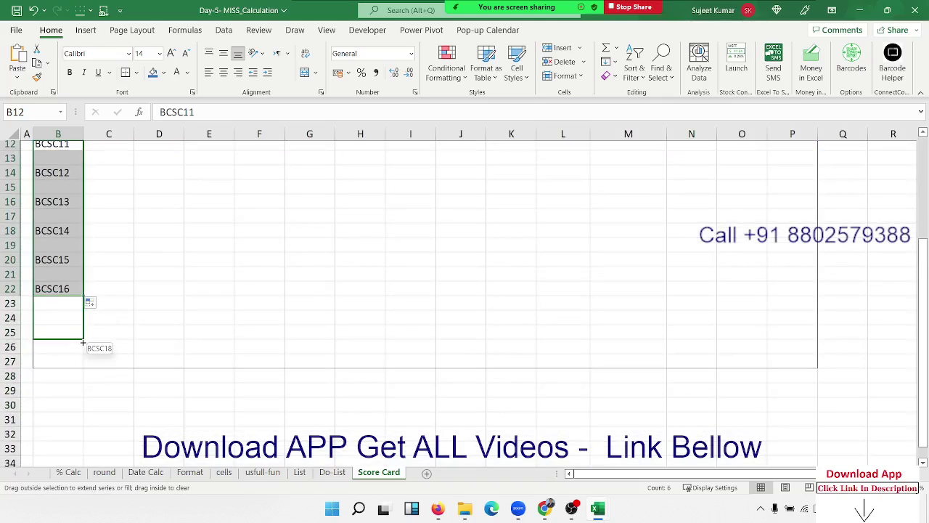
key("ctrl+z")
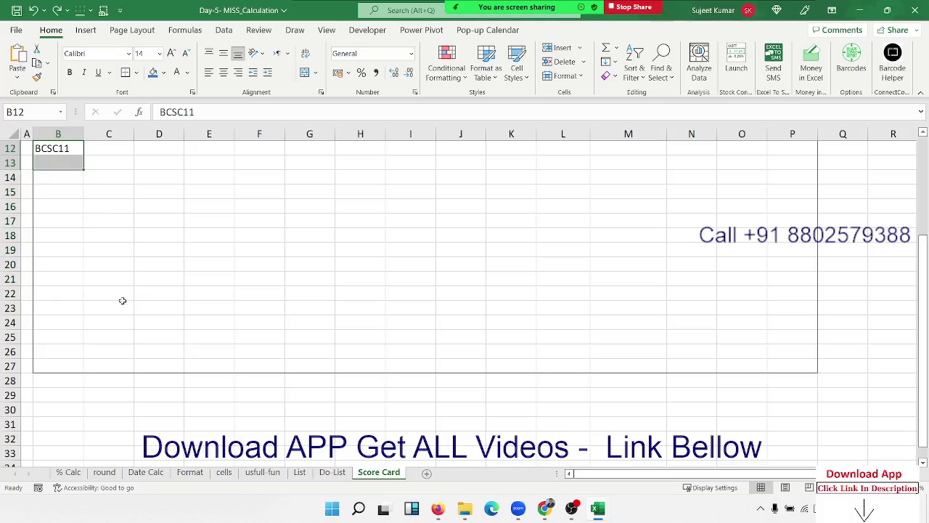
left_click(156, 278)
left_click(60, 143)
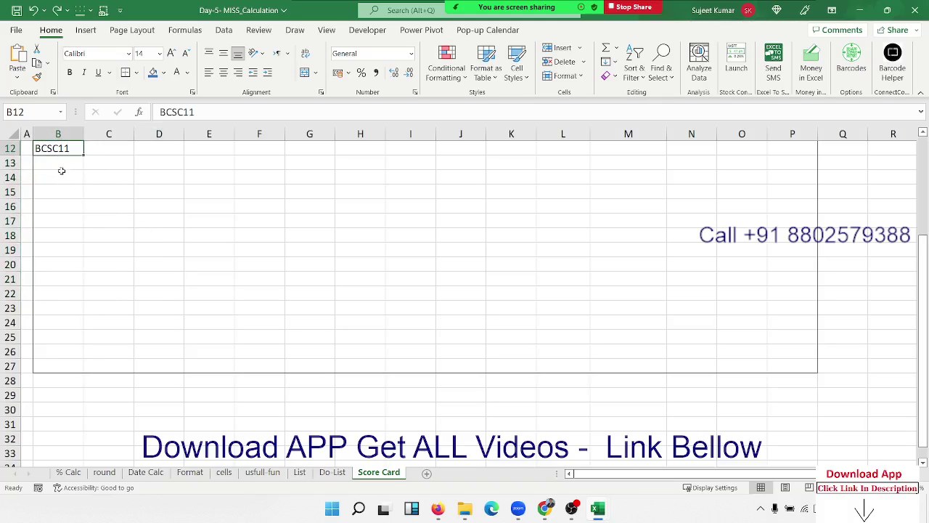
mouse_move(61, 171)
left_mouse_down()
mouse_move(63, 160)
mouse_move(71, 349)
left_mouse_up()
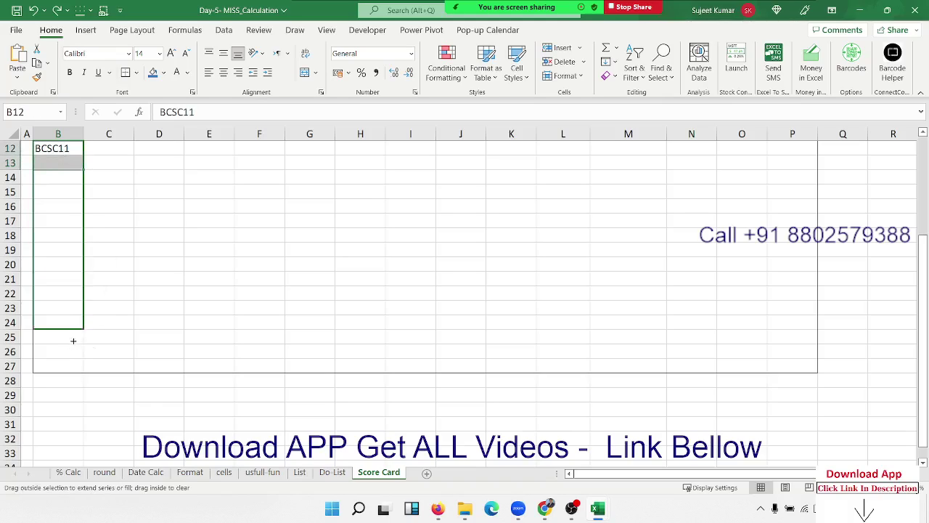
left_click(138, 278)
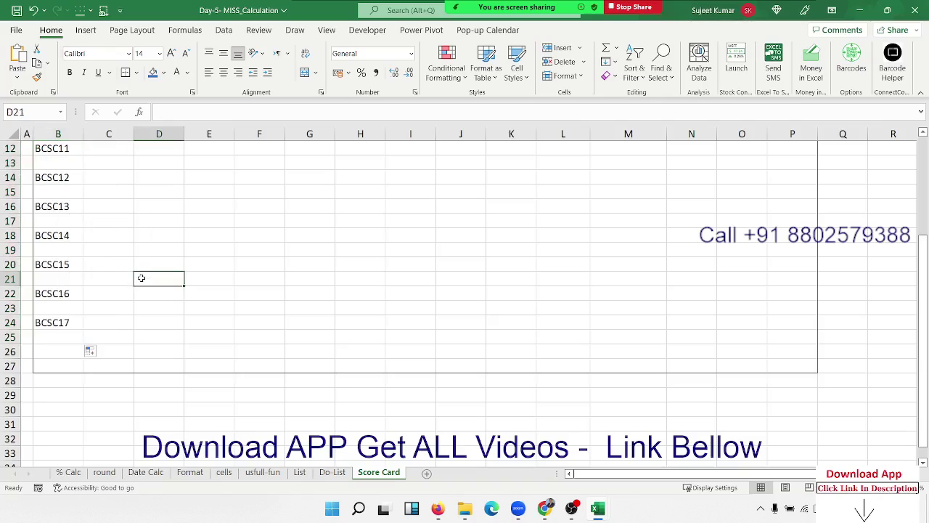
scroll(218, 283, "up", 4)
Step: Type a first run of Theory marks down column H, starting with 31 in H12
left_click(365, 288)
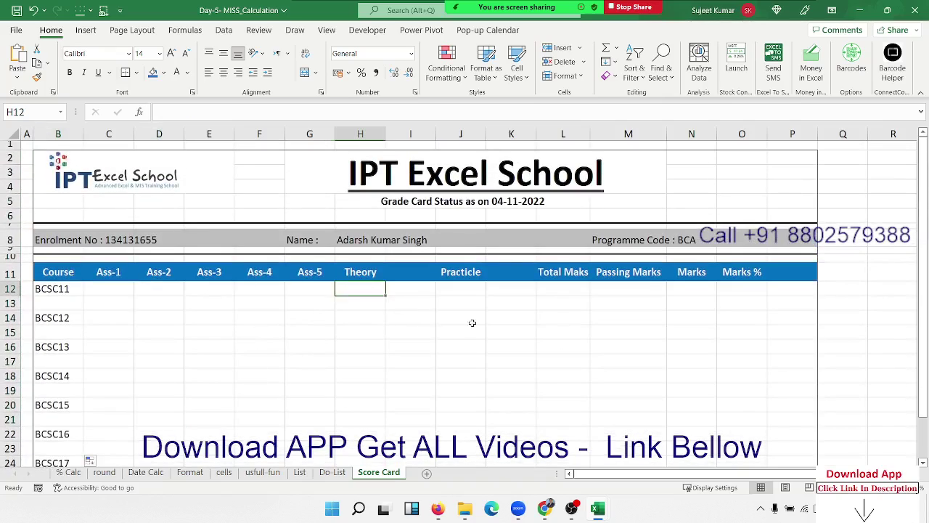
type("31")
key("Return")
type("25")
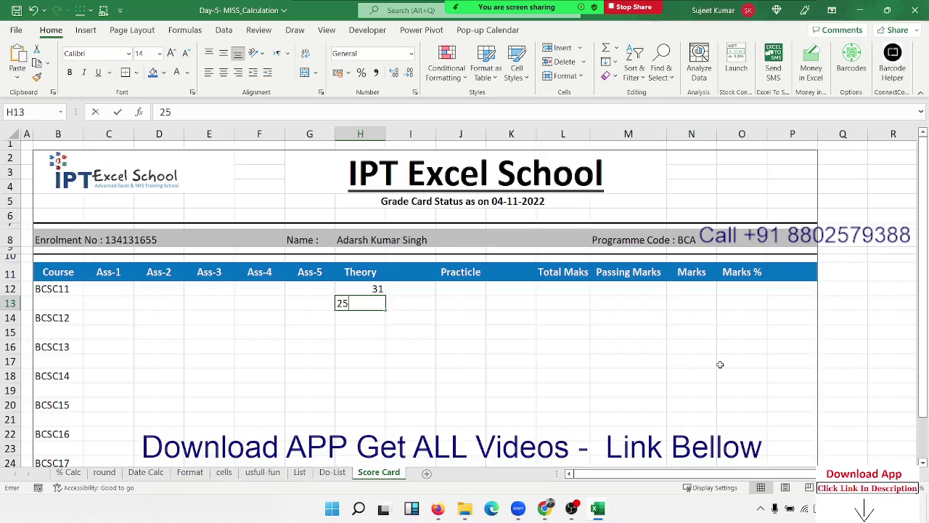
key("Return")
type("562")
key("BackSpace")
key("Return")
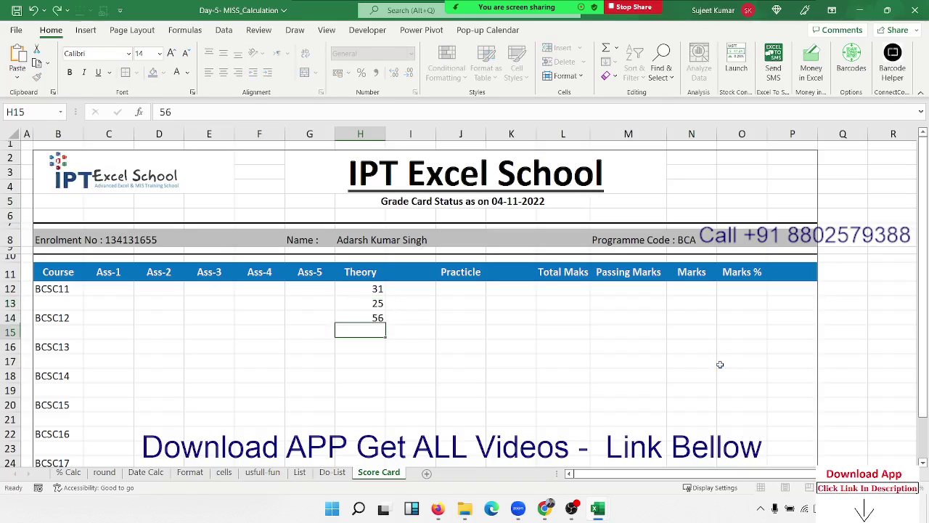
type("65")
key("Return")
type("25")
key("Return")
type("65")
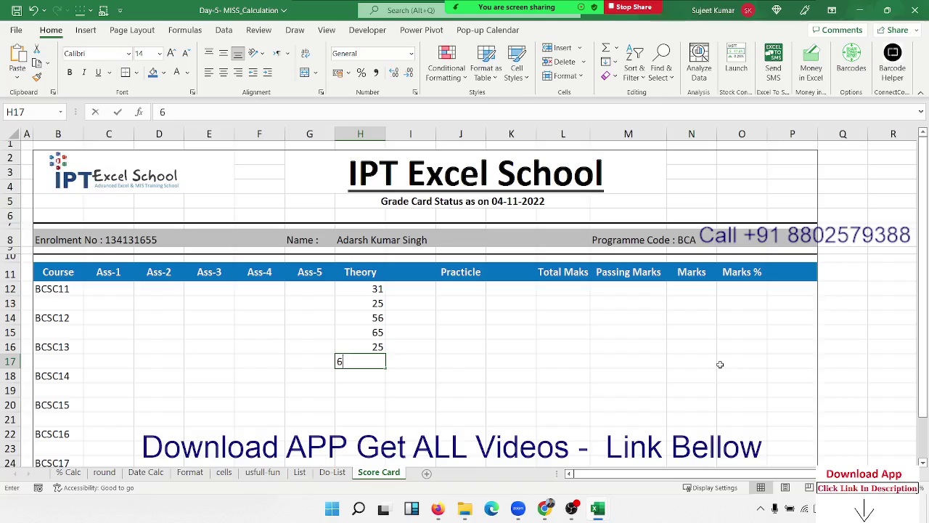
key("Return")
type("35")
key("Return")
type("85")
key("Return")
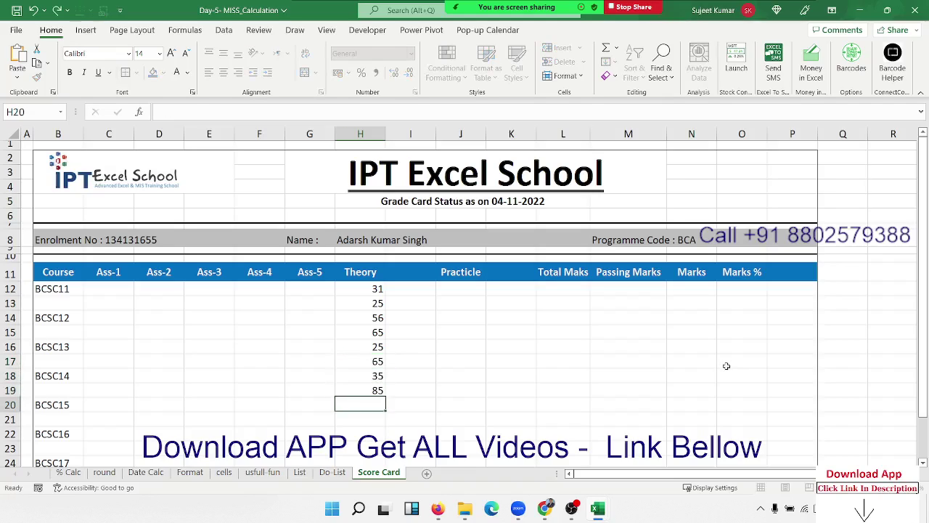
type("25")
Step: Clear the misplaced Theory marks and enter 64 for BCSC13
key("Escape")
key("Up")
key("Up")
key("Up")
key("Up")
key("Up")
key("Up")
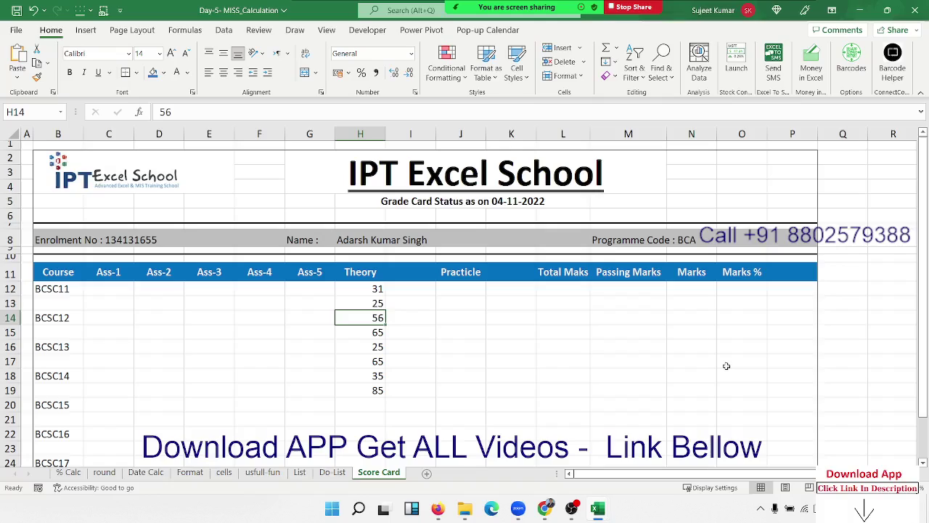
key("Up")
key("Delete")
key("Down")
key("Down")
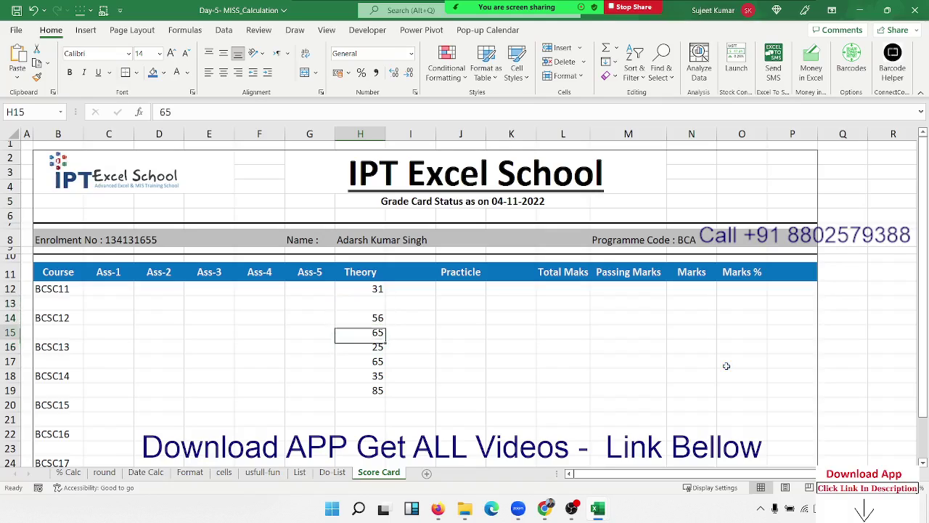
key("Delete")
key("Down")
key("Down")
key("Down")
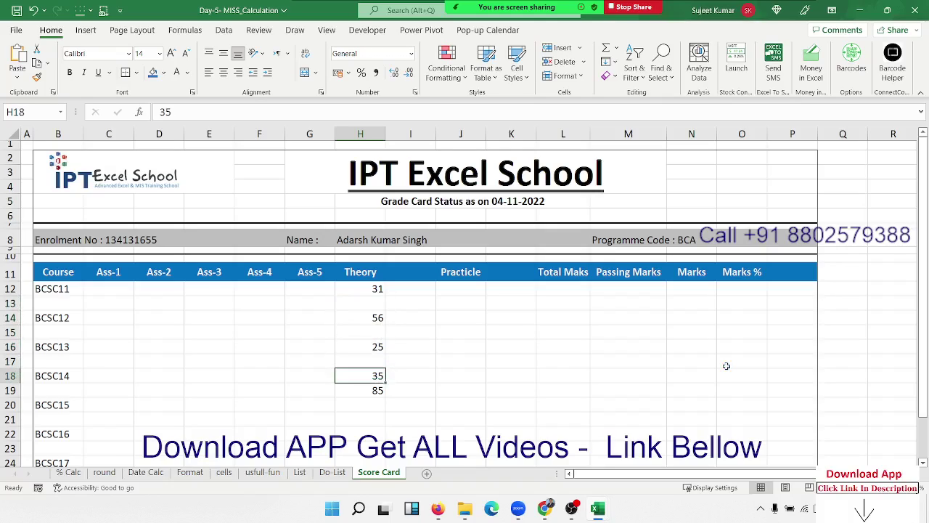
key("Up")
key("Down")
key("Delete")
key("Up")
key("Up")
key("Delete")
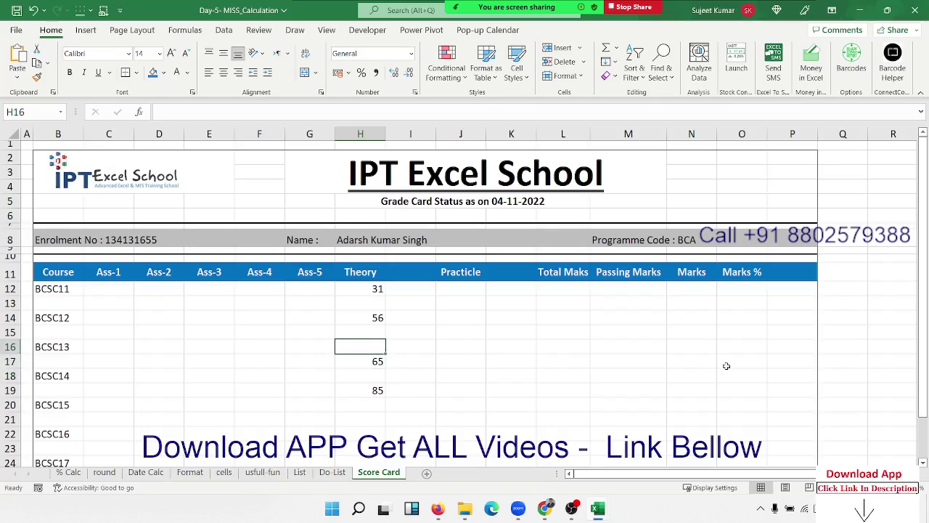
type("65")
key("Return")
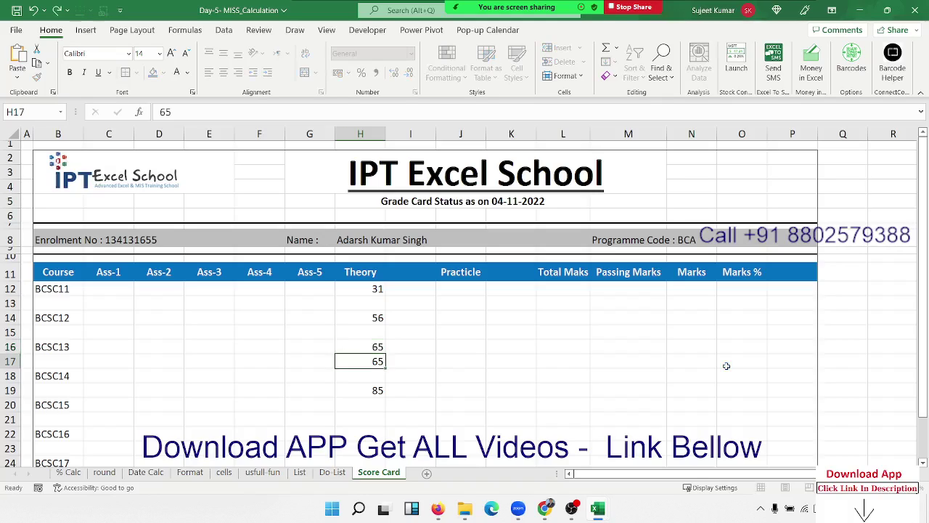
key("Delete")
key("Down")
key("Down")
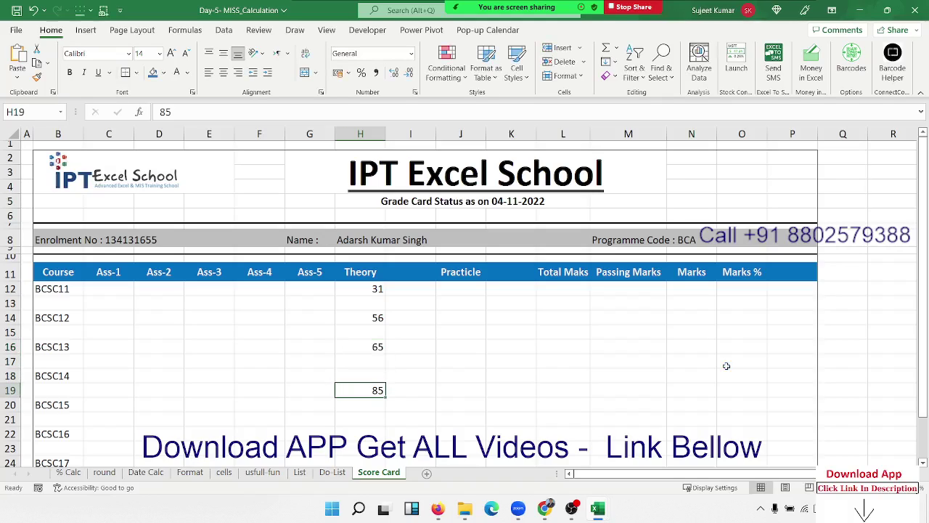
key("Up")
key("Up")
key("Up")
key("Delete")
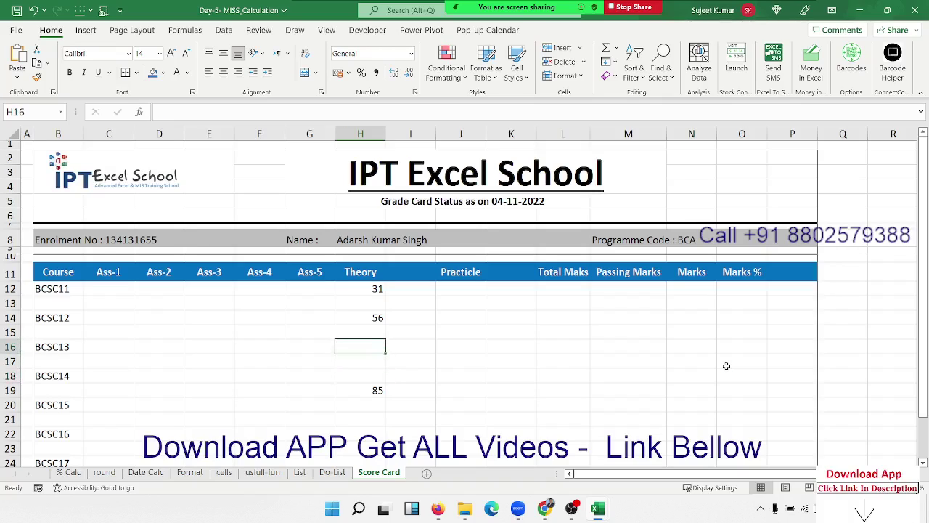
type("64")
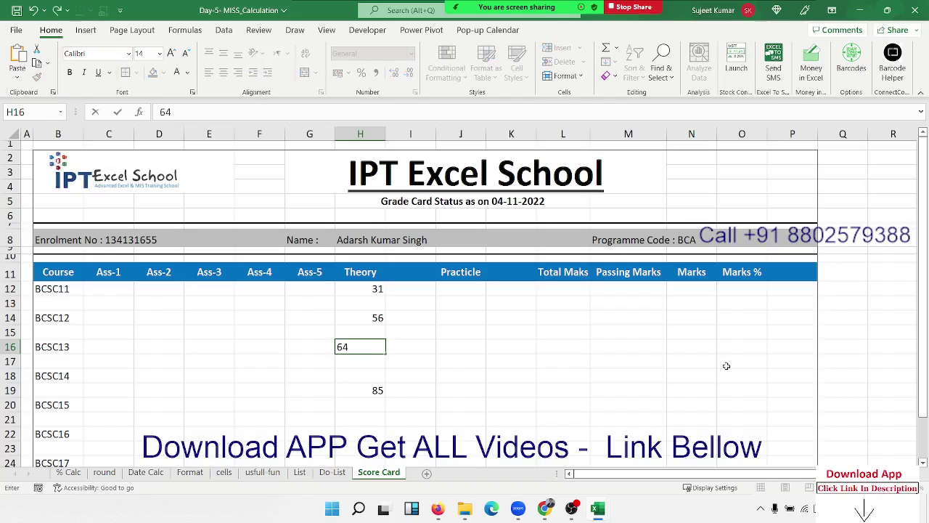
key("Return")
Step: Enter Theory marks 85, 52, 65 and 85 for BCSC14 to BCSC17
key("Down")
type("85")
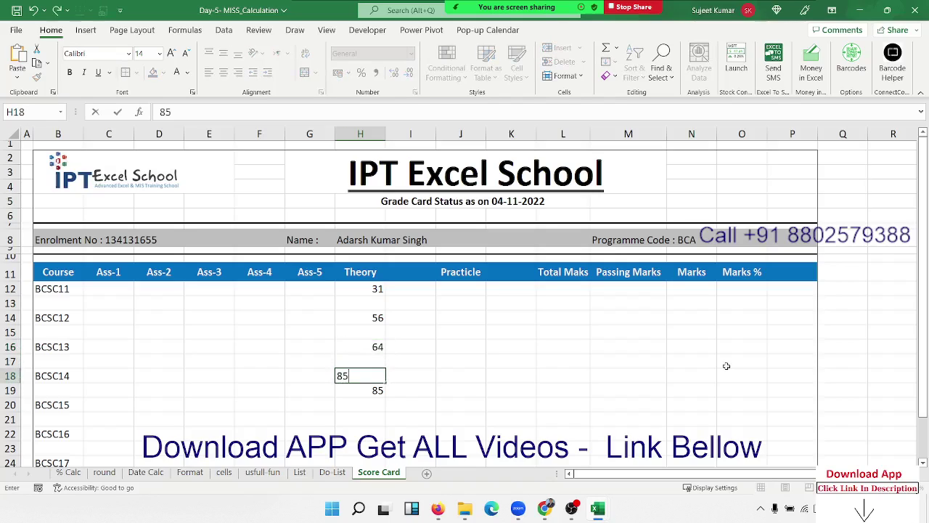
key("Return")
key("Down")
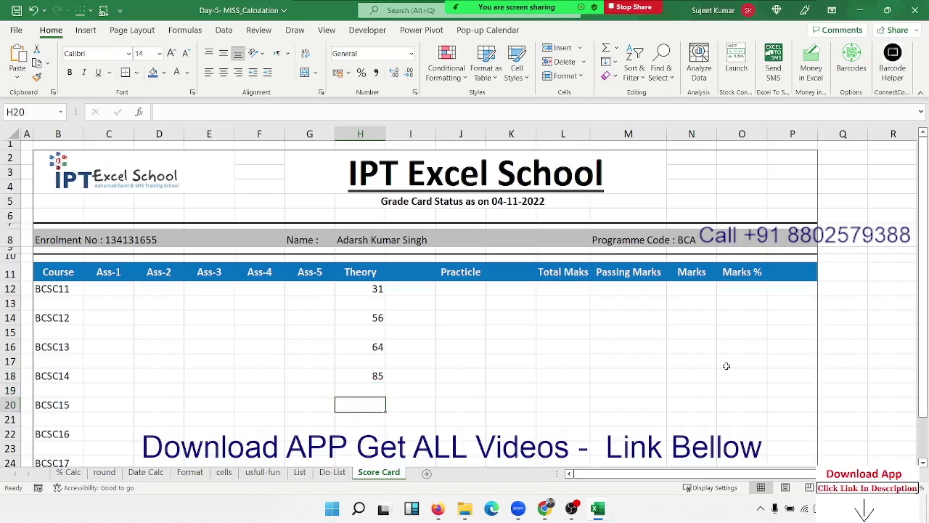
type("52")
key("Return")
key("Down")
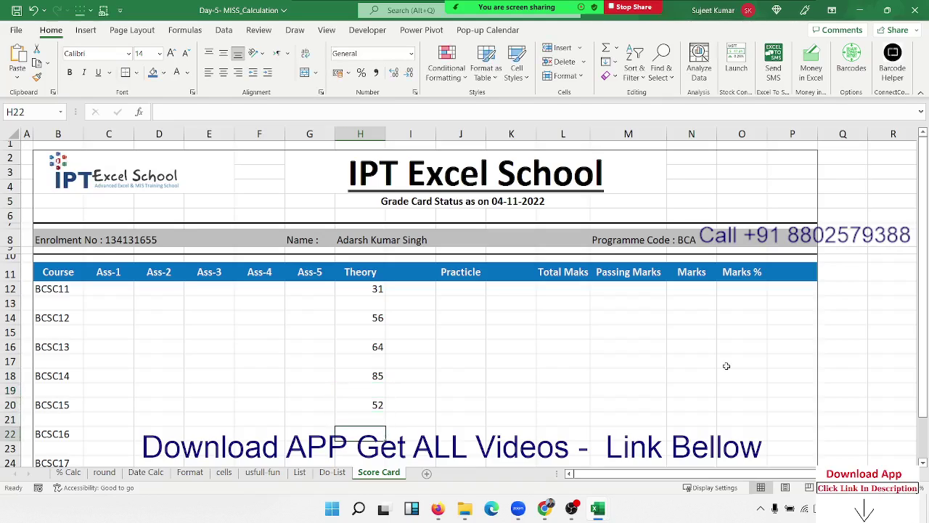
type("65")
key("Return")
key("Down")
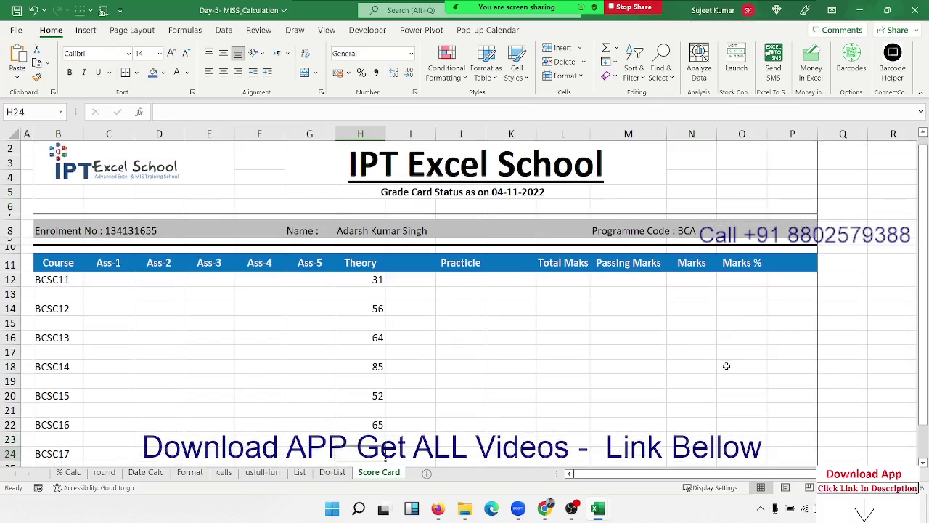
type("85")
key("Return")
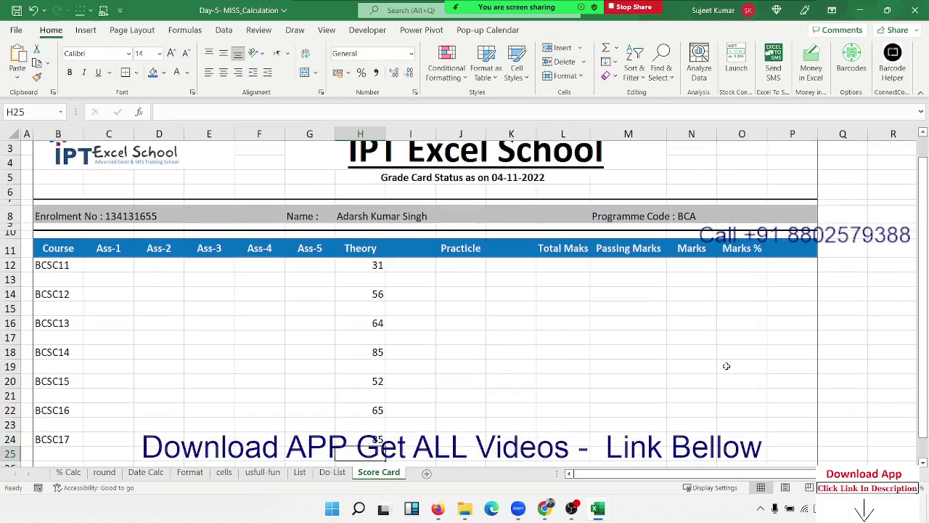
key("Up")
key("Up")
key("Up")
key("Down")
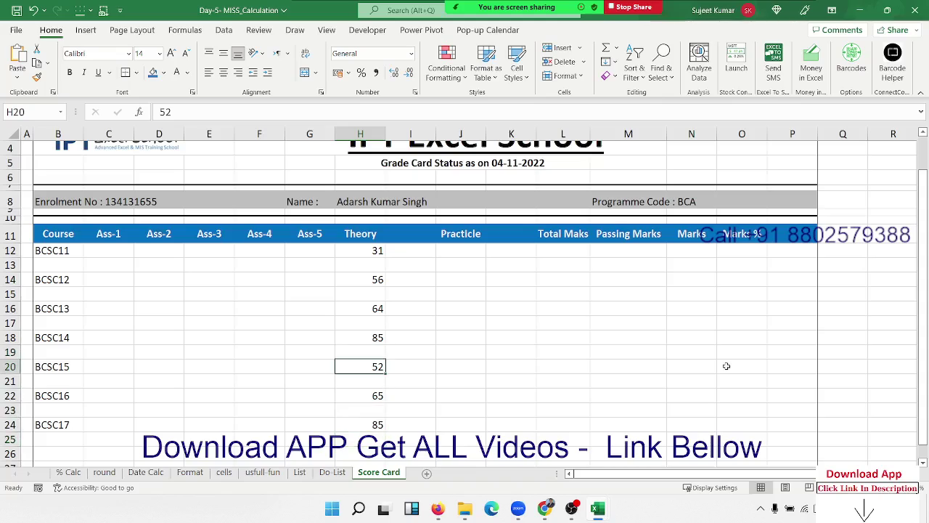
key("Down")
key("Down")
key("Up")
key("Up")
key("Up")
key("Up")
key("Up")
Step: Enter 100 as BCSC11's Total Maks, fill it down, then clear the wrongly increasing series
key("Right")
key("Right")
key("Right")
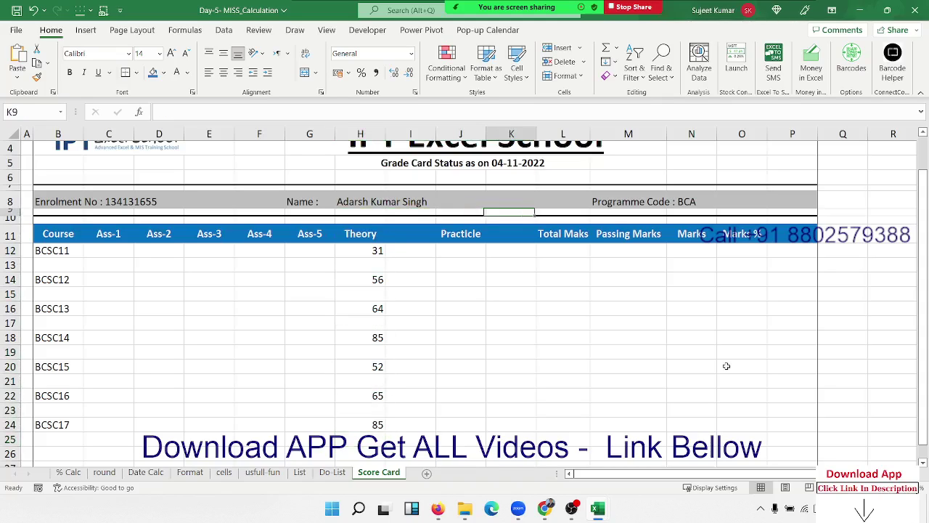
key("Right")
key("Down")
key("Down")
key("Down")
type("100")
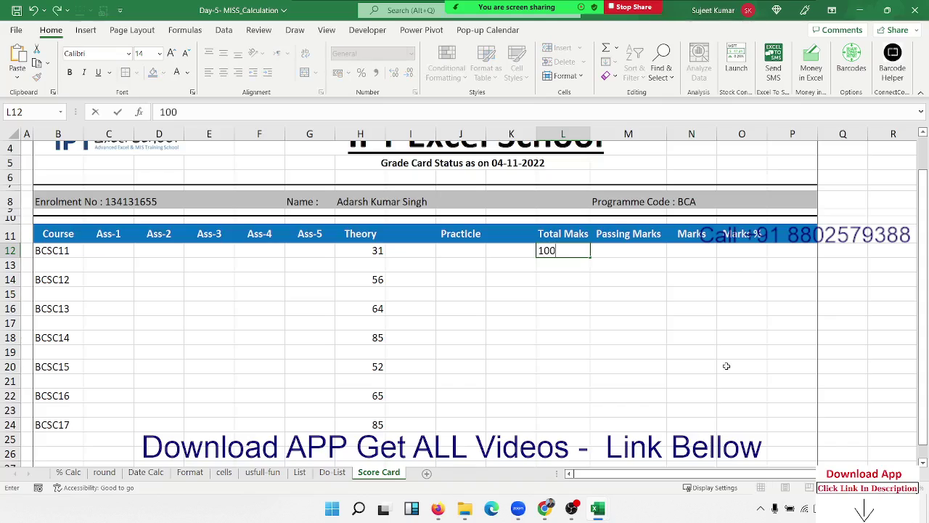
key("Return")
key("Up")
key("shift+Down")
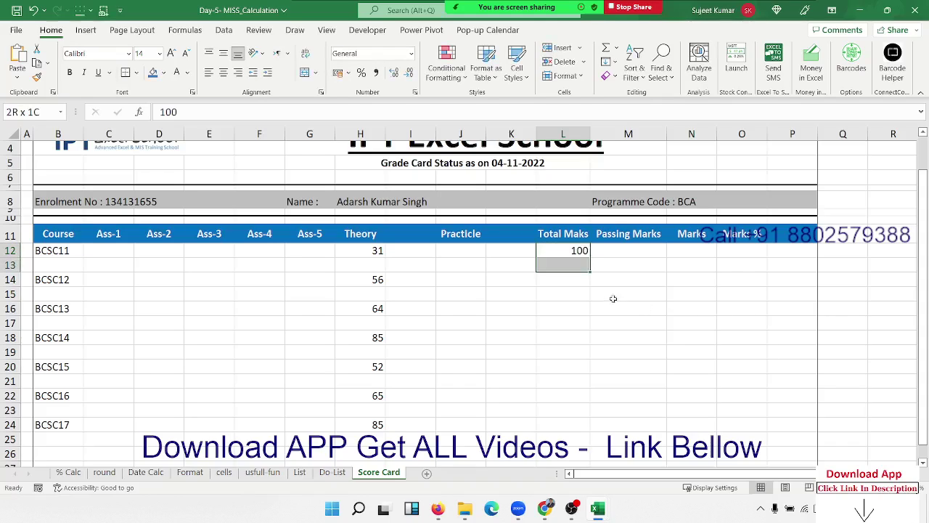
left_click_drag(591, 272, 585, 429)
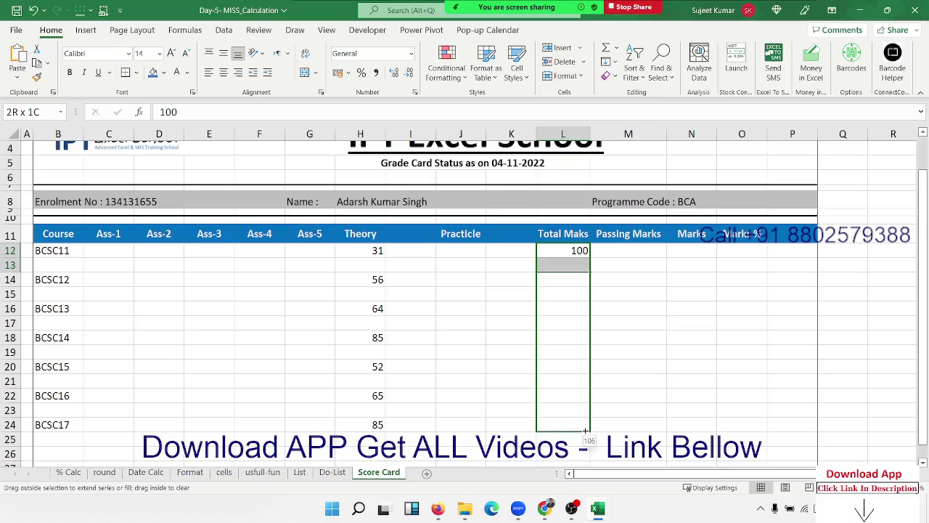
left_click(581, 279)
left_click(579, 249)
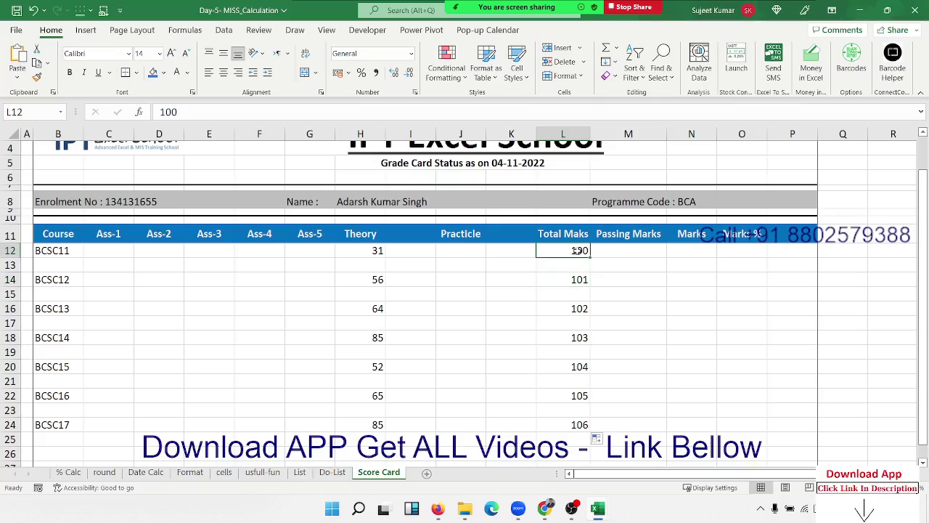
left_click_drag(576, 251, 585, 272)
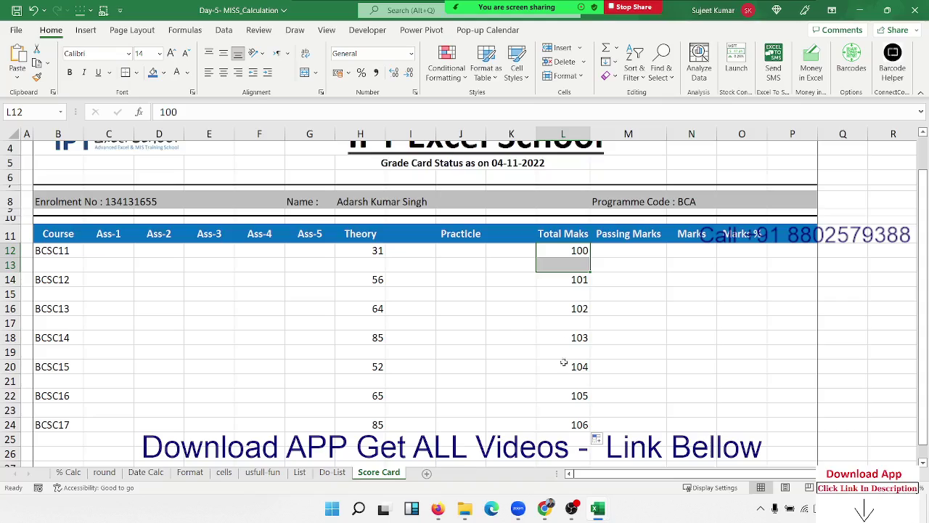
left_click_drag(579, 424, 580, 423)
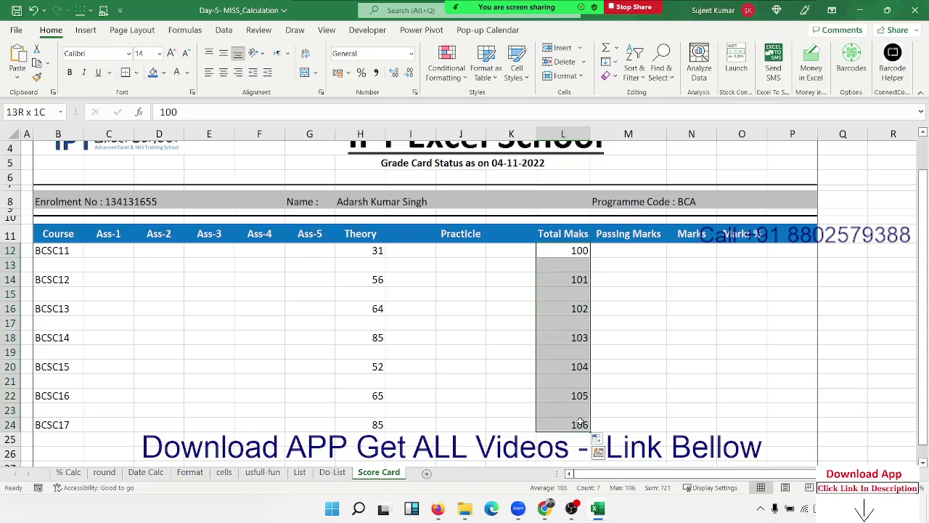
key("Delete")
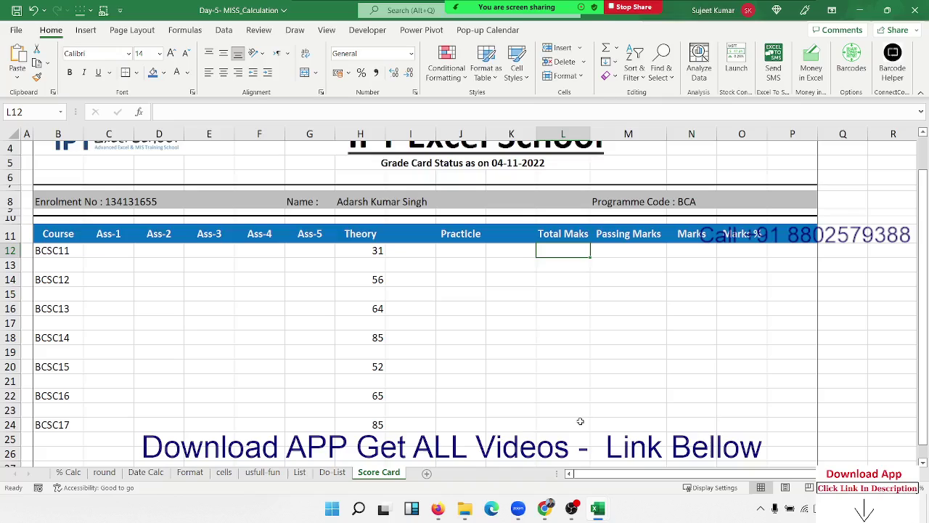
Step: Re-enter 100 in L12 and fill it down to BCSC17 using Copy Cells
type("'1")
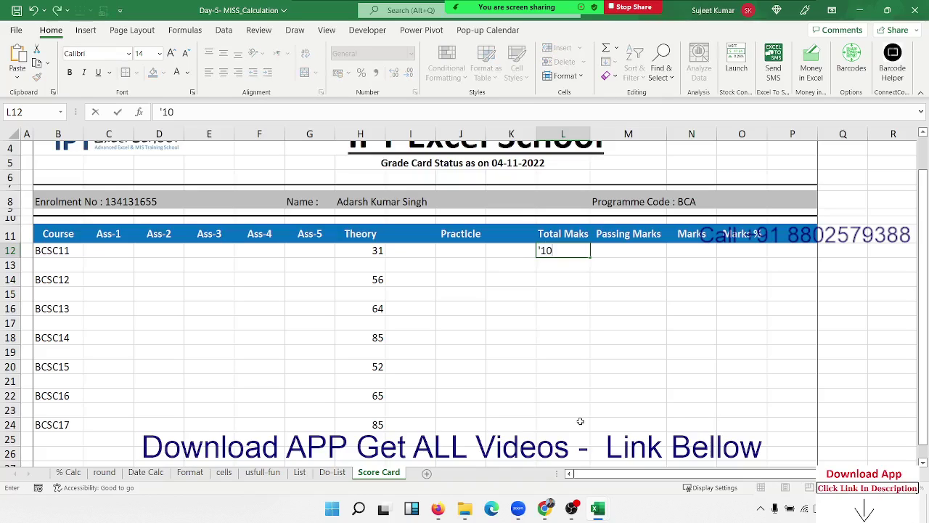
type("0")
key("Return")
mouse_move(575, 252)
left_mouse_down()
mouse_move(592, 267)
mouse_move(591, 284)
mouse_move(587, 273)
left_mouse_up()
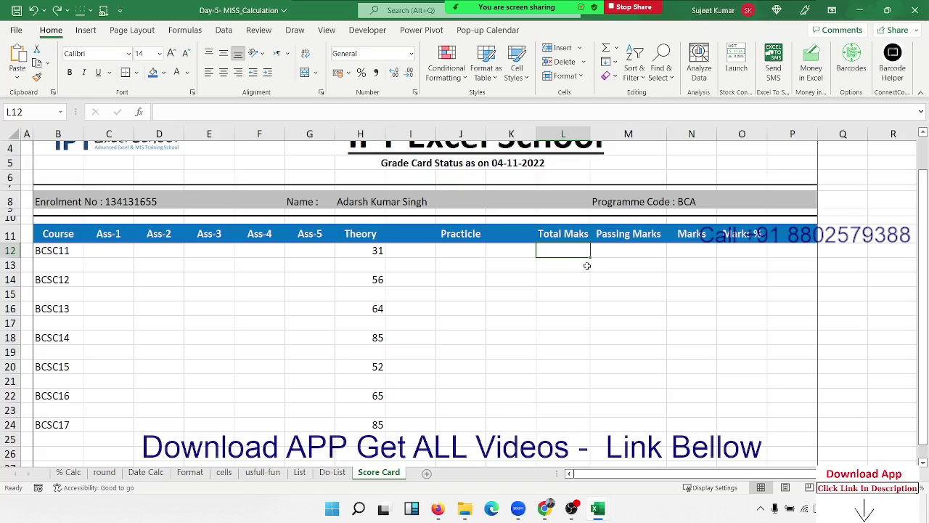
type("100")
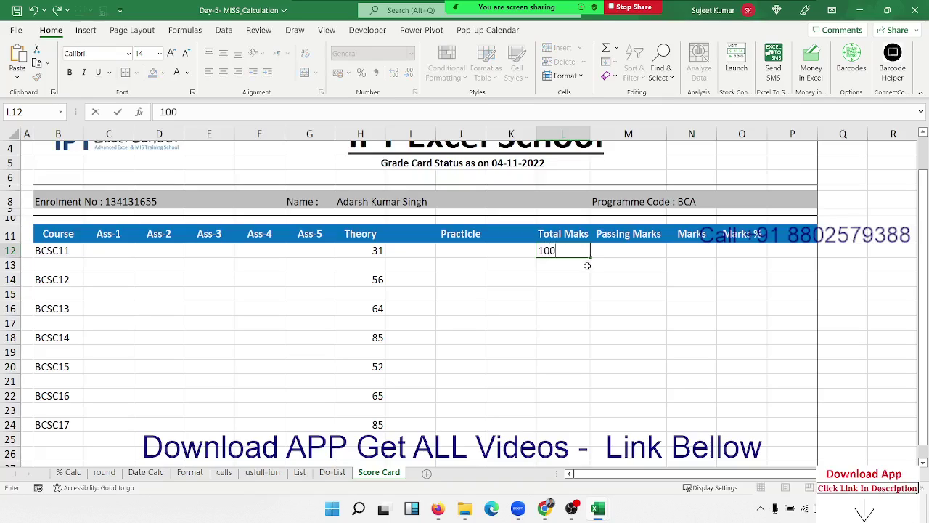
key("Return")
left_click(580, 252)
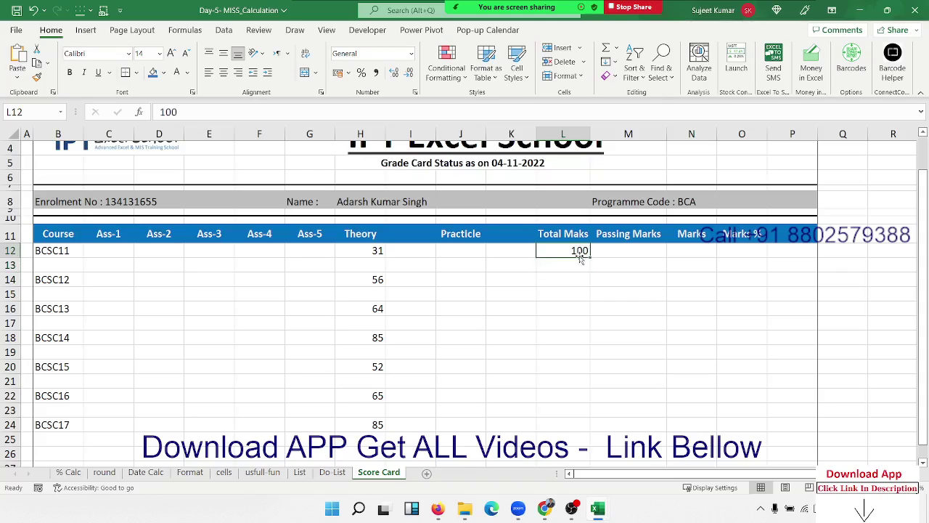
left_click_drag(590, 258, 581, 428)
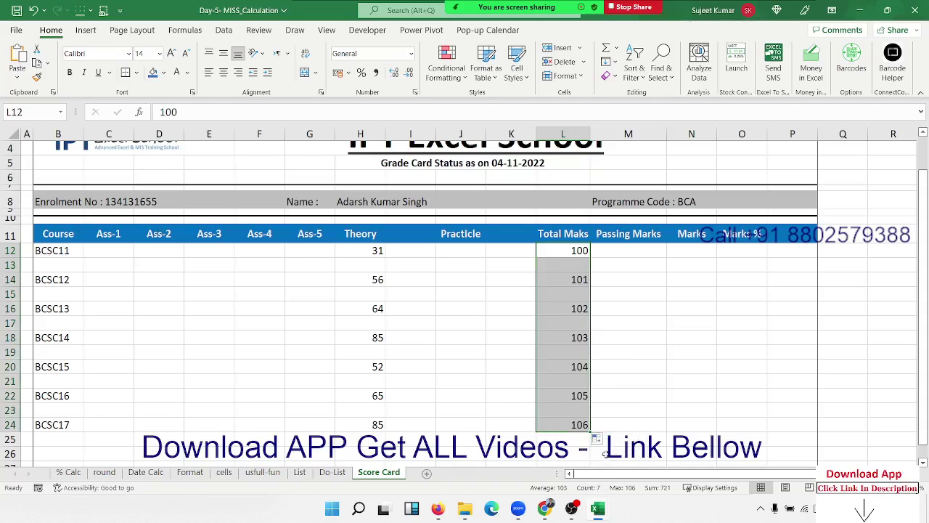
left_click(598, 440)
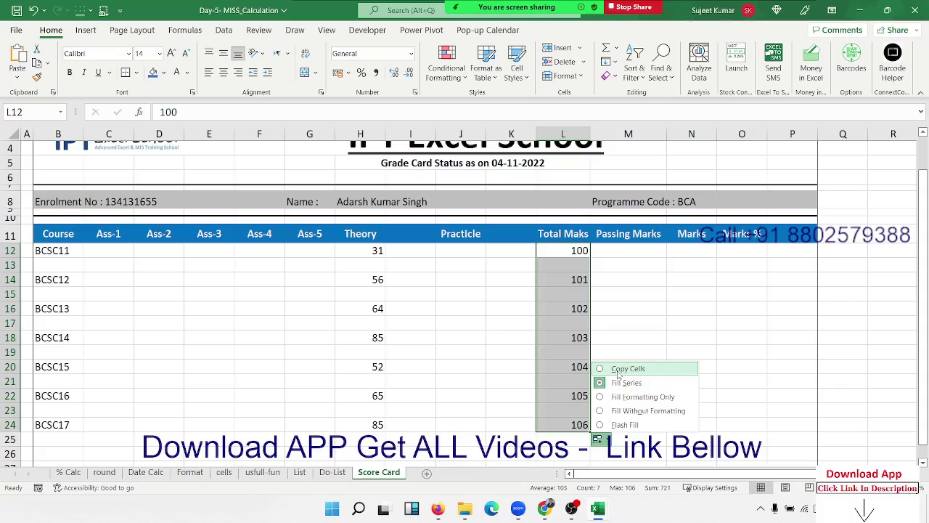
left_click(617, 371)
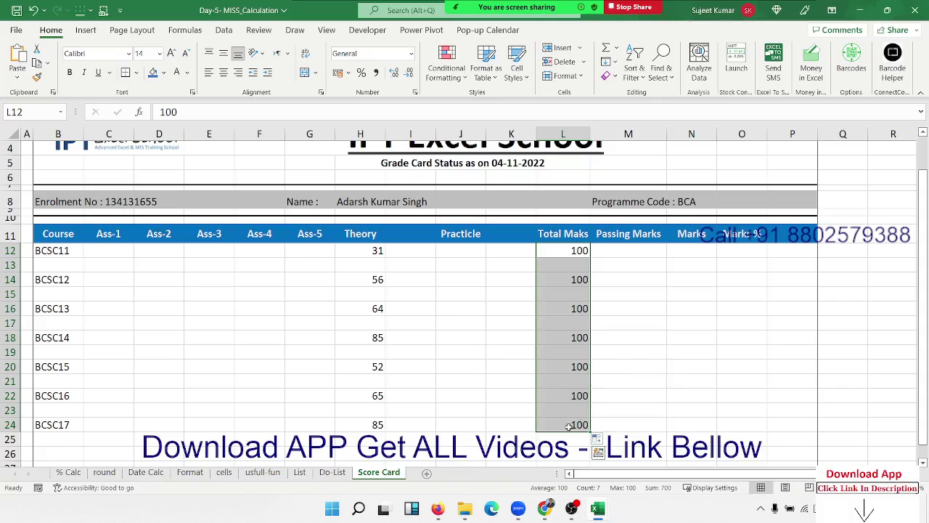
left_click(534, 439)
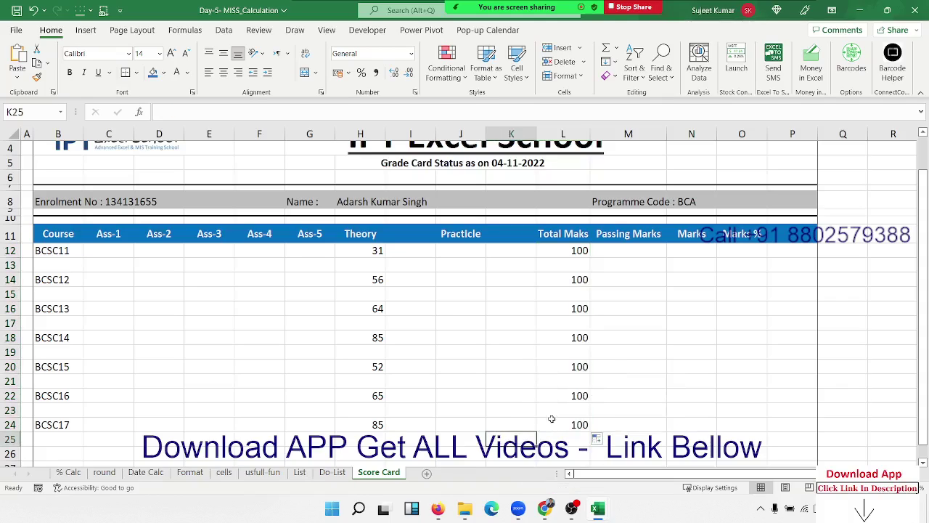
left_click(630, 252)
Step: Enter 40 as BCSC11's Passing Marks and copy it down to BCSC17 with Copy Cells
type("40")
key("Return")
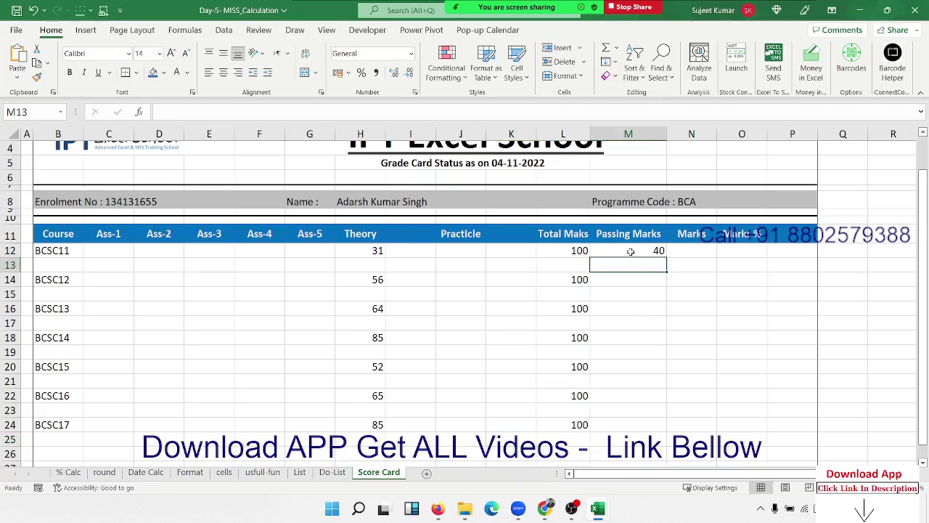
left_click(655, 278)
left_click_drag(655, 252, 667, 432)
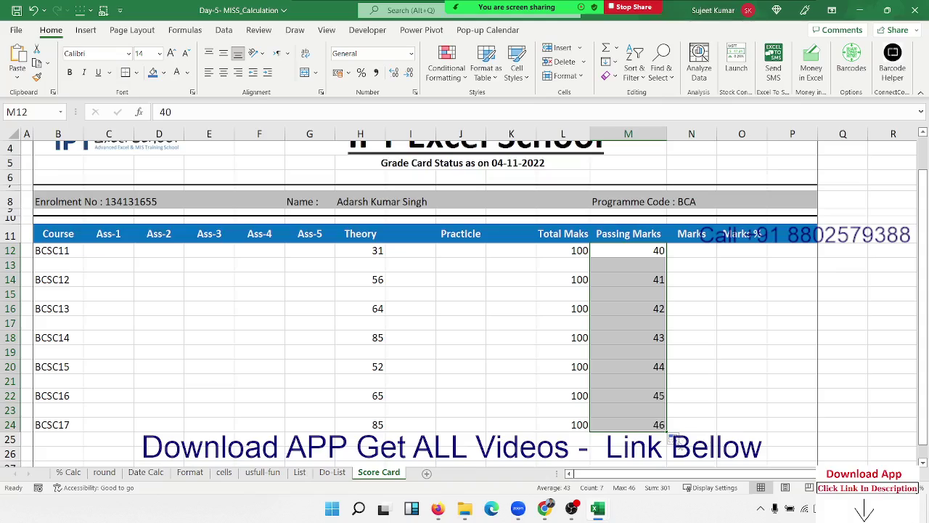
left_click(677, 440)
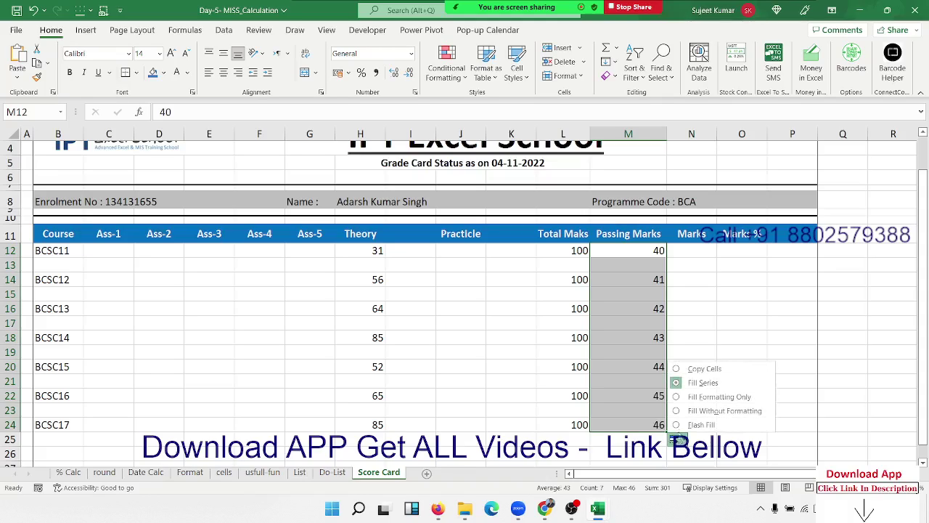
left_click(691, 368)
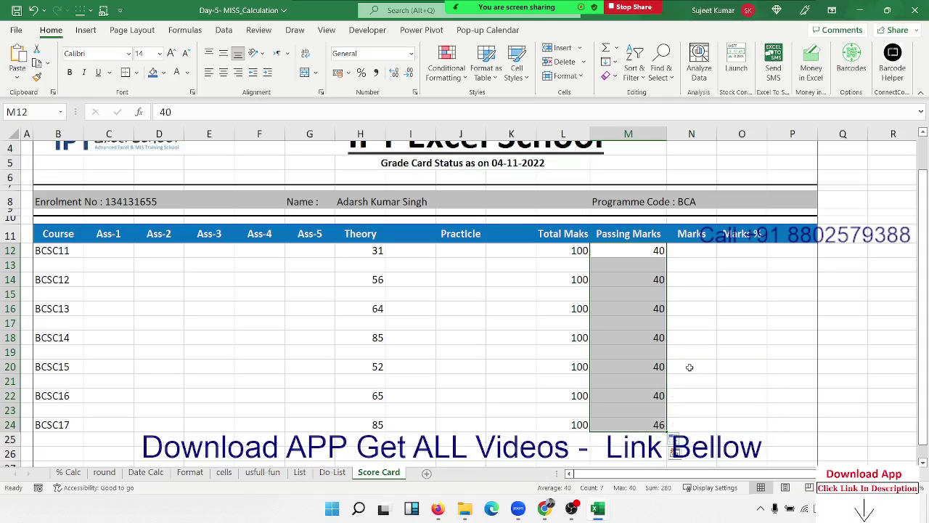
Step: Set BCSC11's Marks to =H12 and fill the formula down through BCSC17
left_click(690, 252)
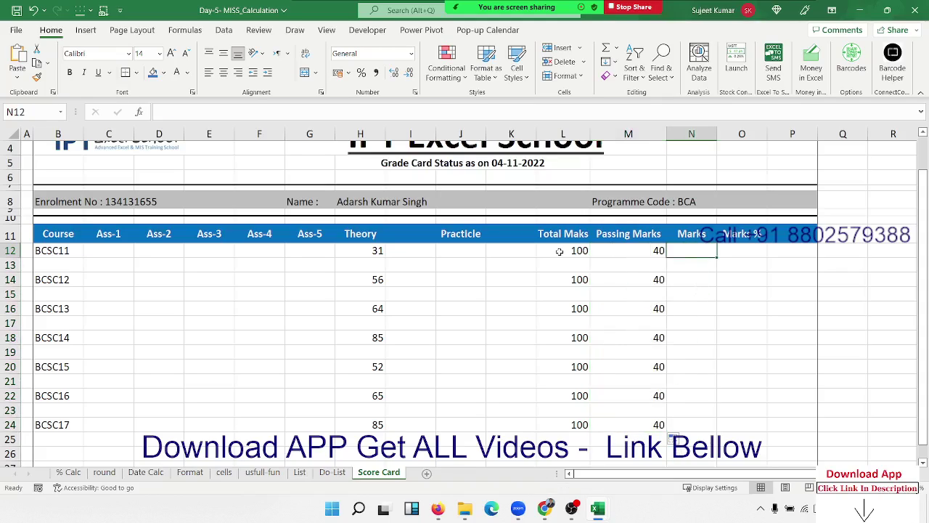
type("=")
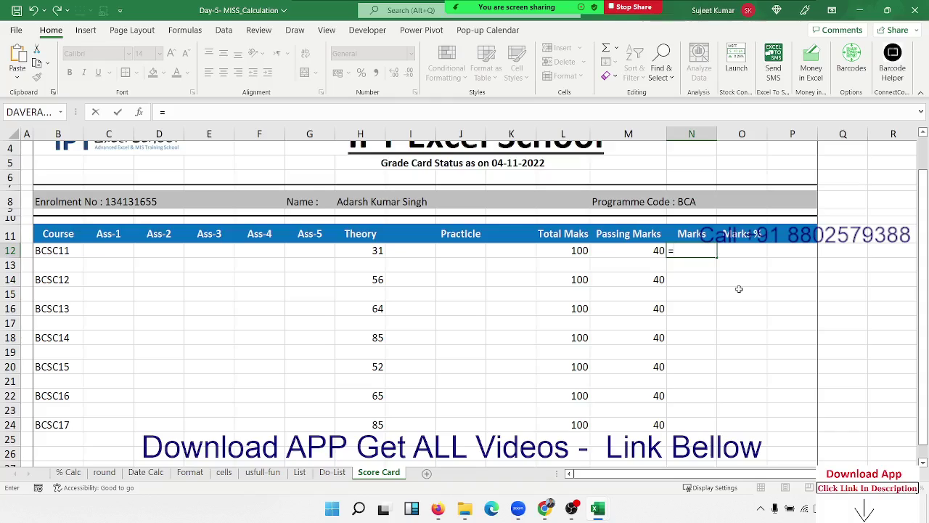
key("Left")
key("Left")
key("Left")
key("Left")
key("Right")
key("Right")
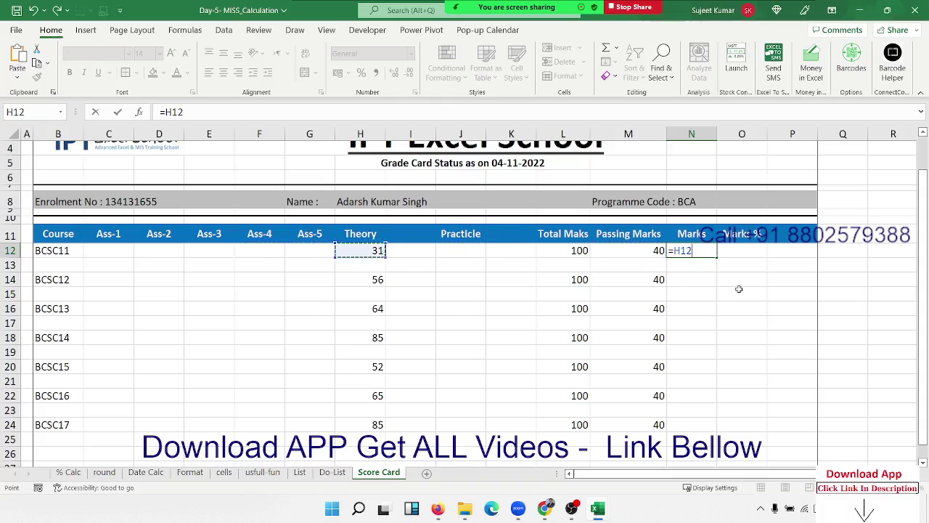
key("Return")
left_click_drag(704, 255, 720, 436)
left_click(702, 314)
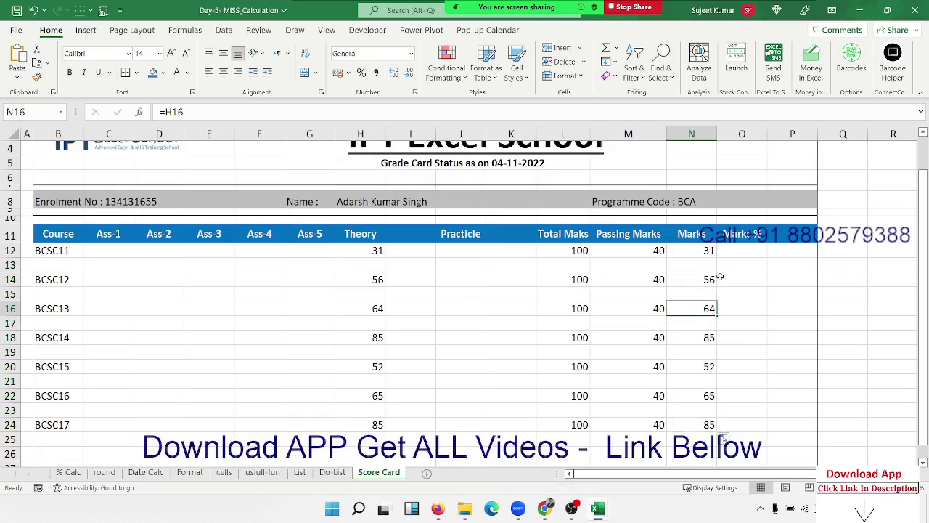
left_click(736, 249)
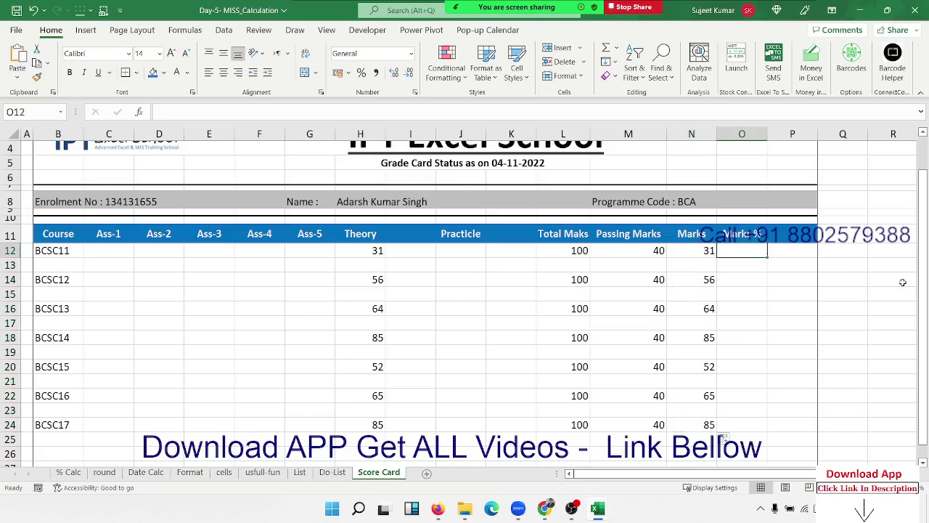
Step: Compute Marks % as Marks divided by Total Maks, format it as a percentage, and fill down to BCSC17
type("=")
key("Left")
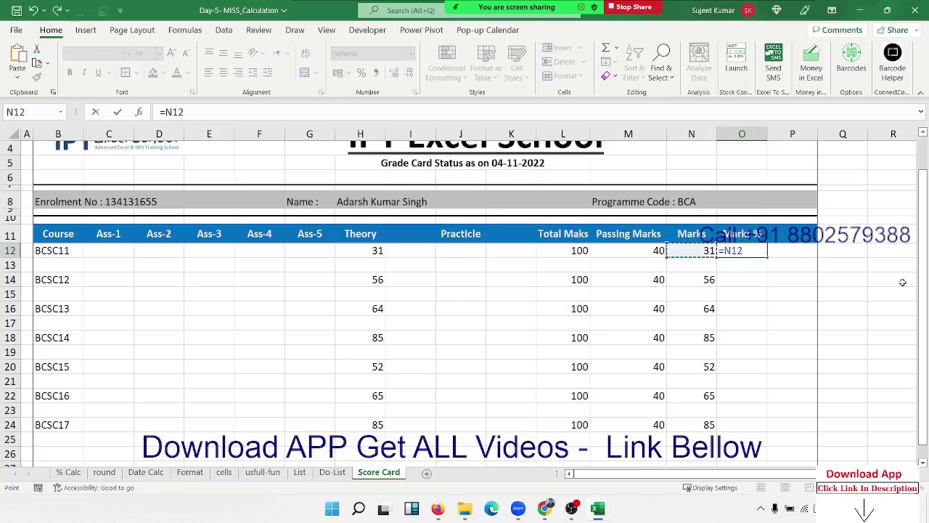
type("/")
left_click(561, 253)
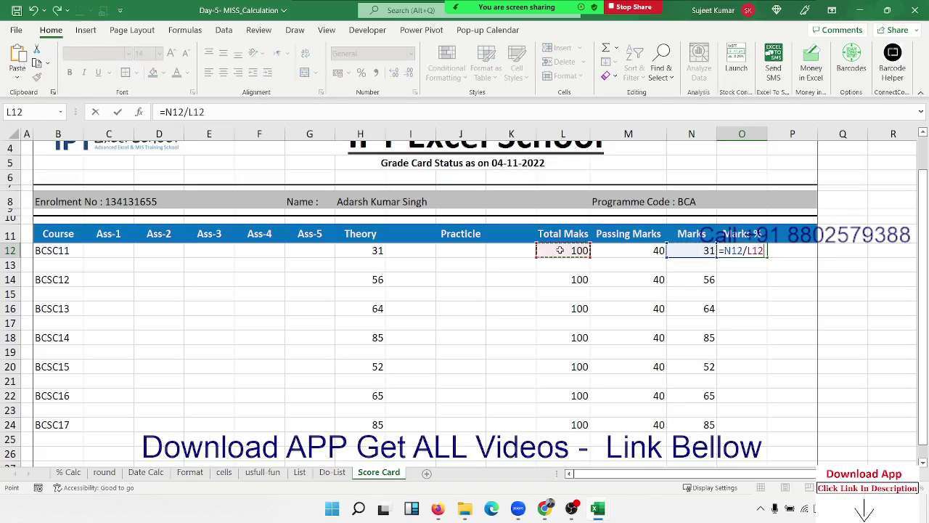
key("Return")
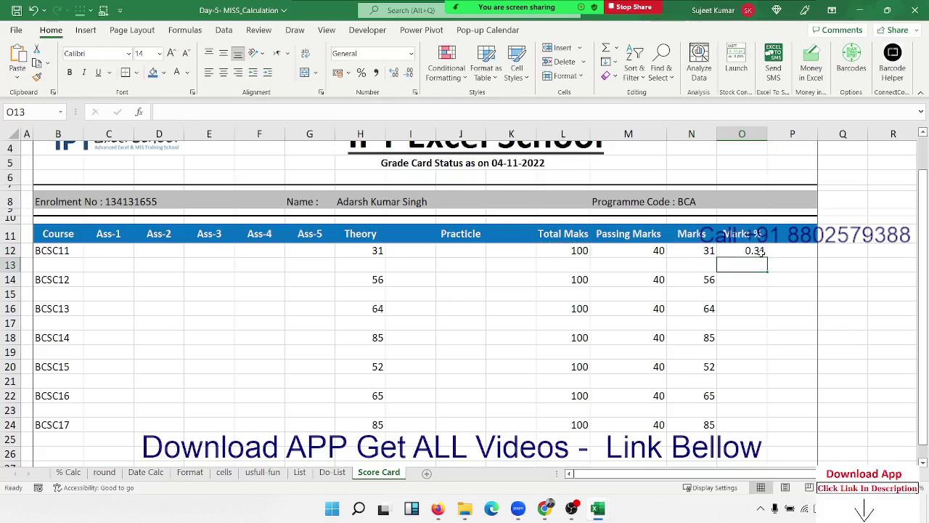
left_click(759, 254)
left_click(361, 73)
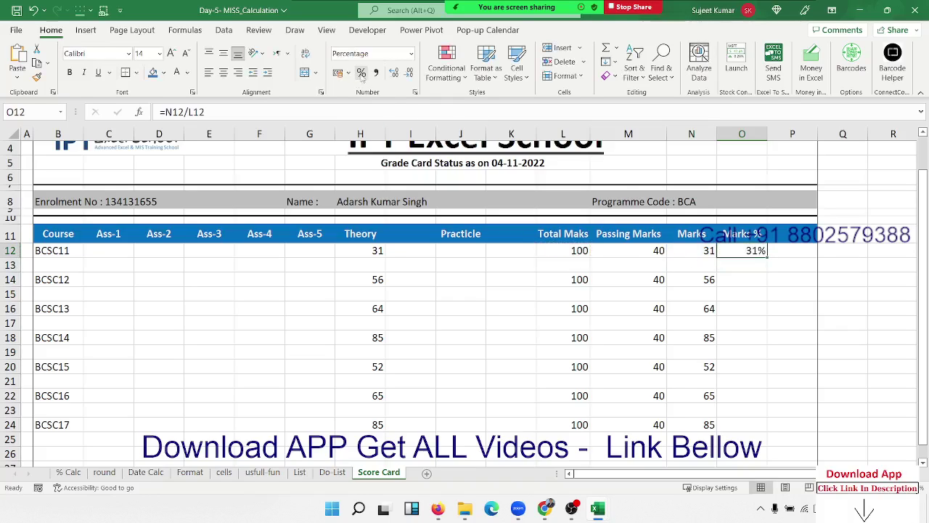
left_click_drag(767, 258, 768, 429)
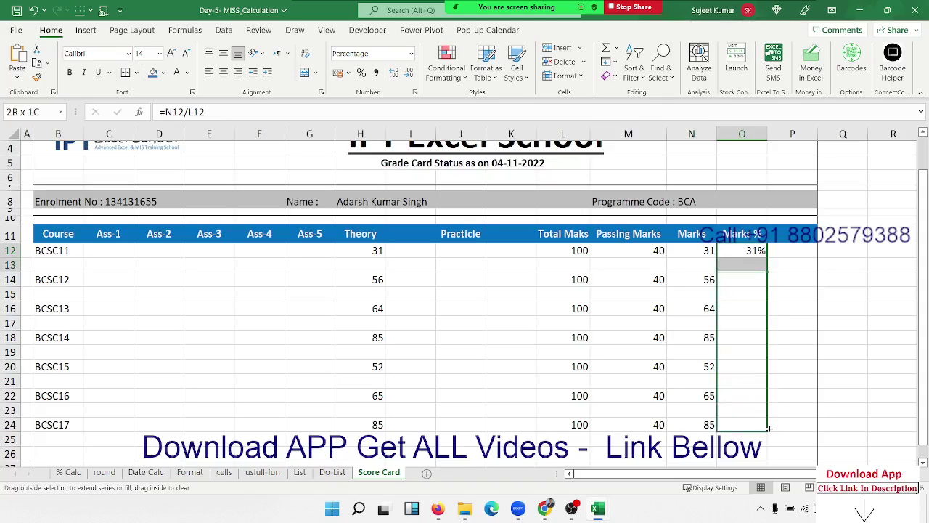
left_click(662, 396)
Step: Review the grade card, bring up the Page Layout ribbon, then return to the course rows
scroll(591, 312, "down", 3)
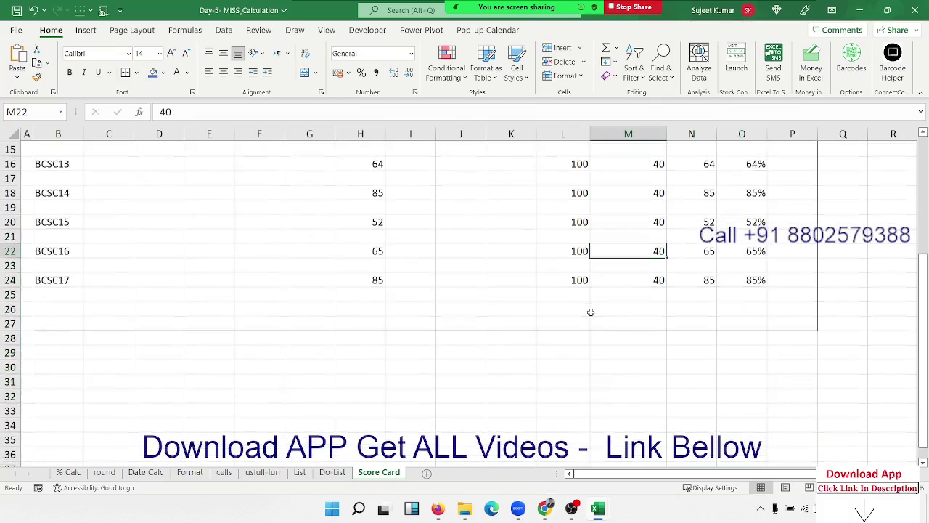
scroll(368, 204, "up", 5)
scroll(86, 386, "down", 10)
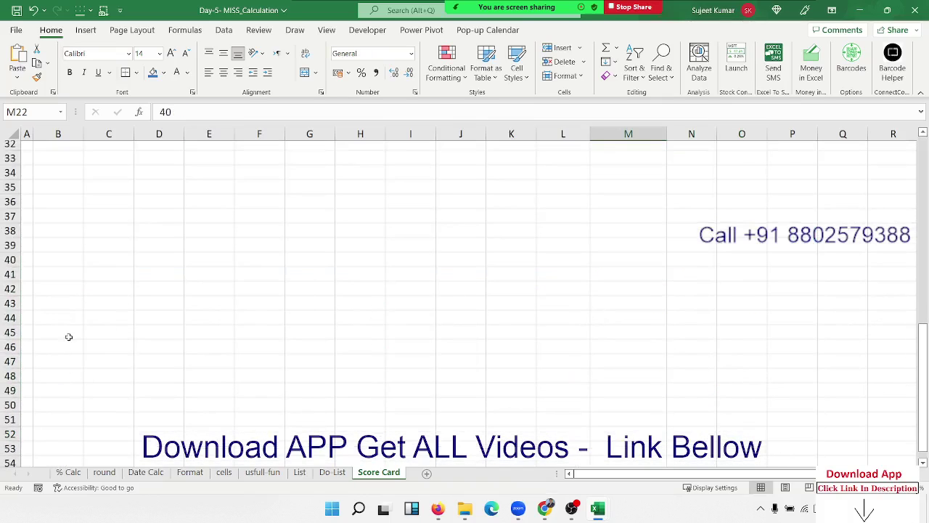
scroll(217, 320, "up", 4)
scroll(217, 319, "up", 3)
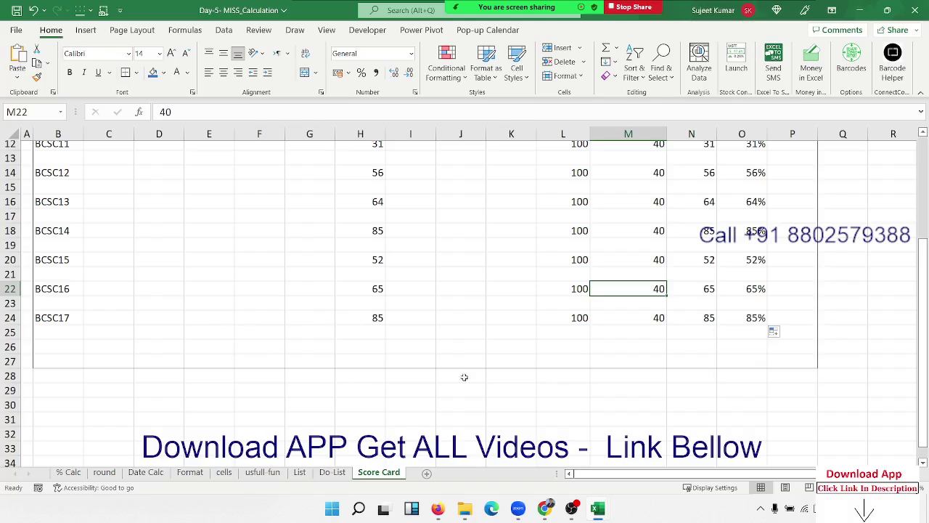
left_click(690, 403)
scroll(574, 381, "up", 4)
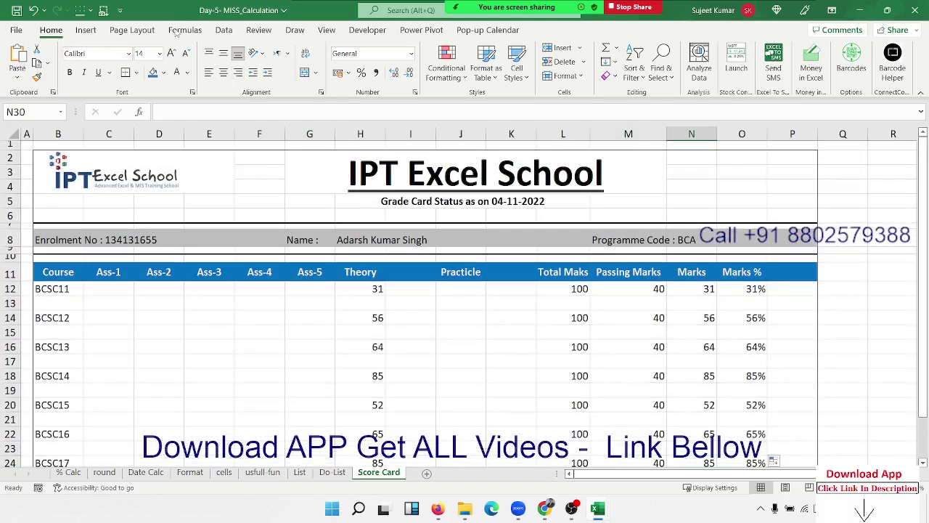
left_click(132, 30)
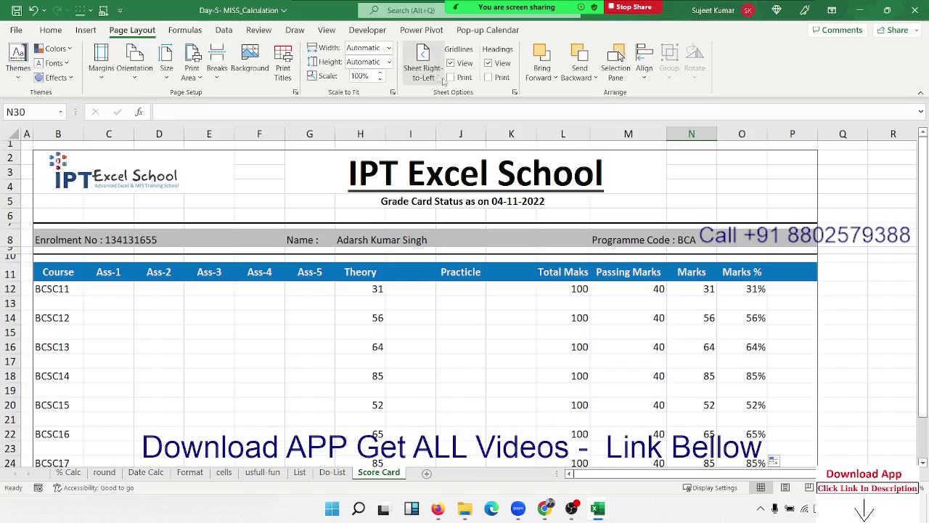
left_click(511, 303)
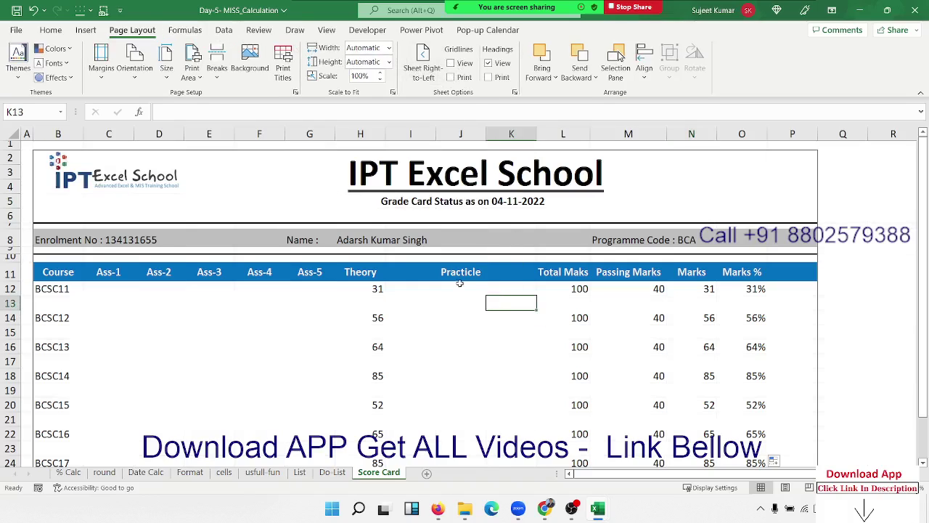
scroll(454, 280, "down", 4)
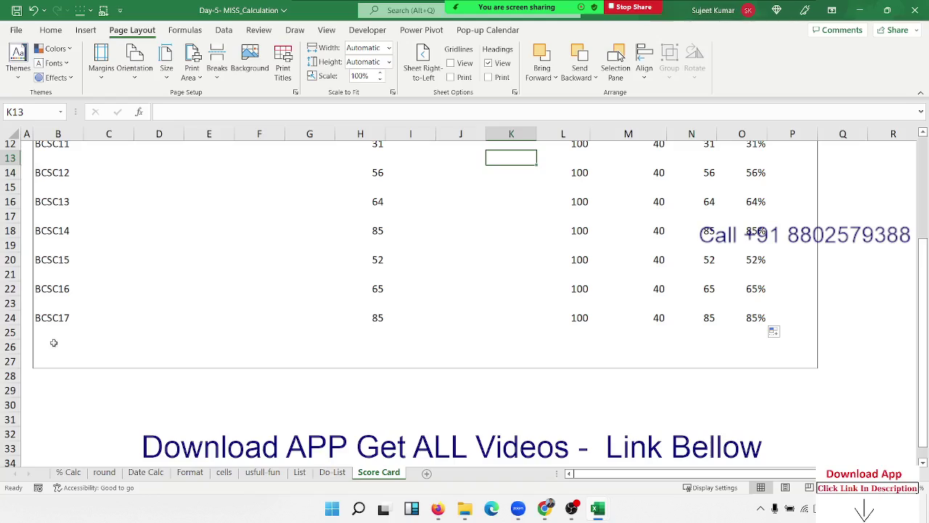
Step: Label row 26 'Total' and sum the Theory column for rows 12–24, giving 438
left_click(53, 344)
type("T")
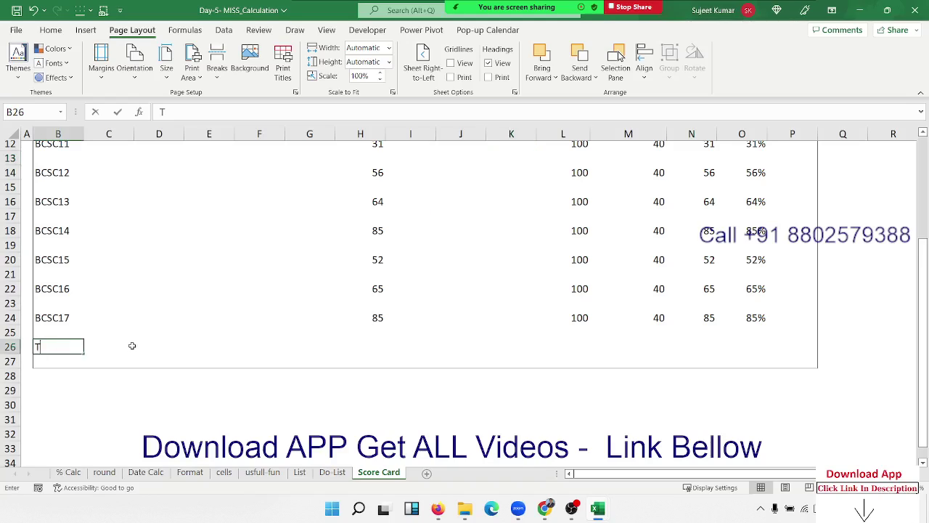
type("otal")
key("Right")
key("Right")
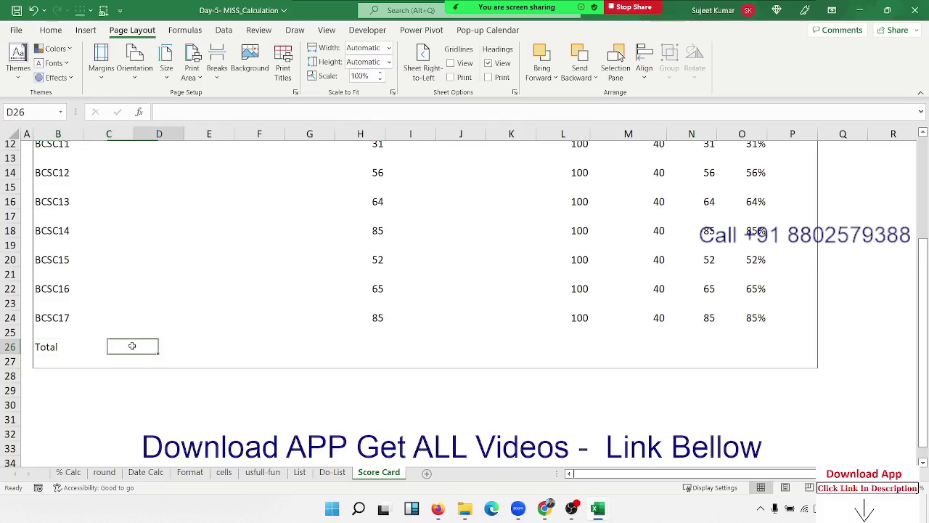
key("Right")
key("Right")
key("Right")
key("Right")
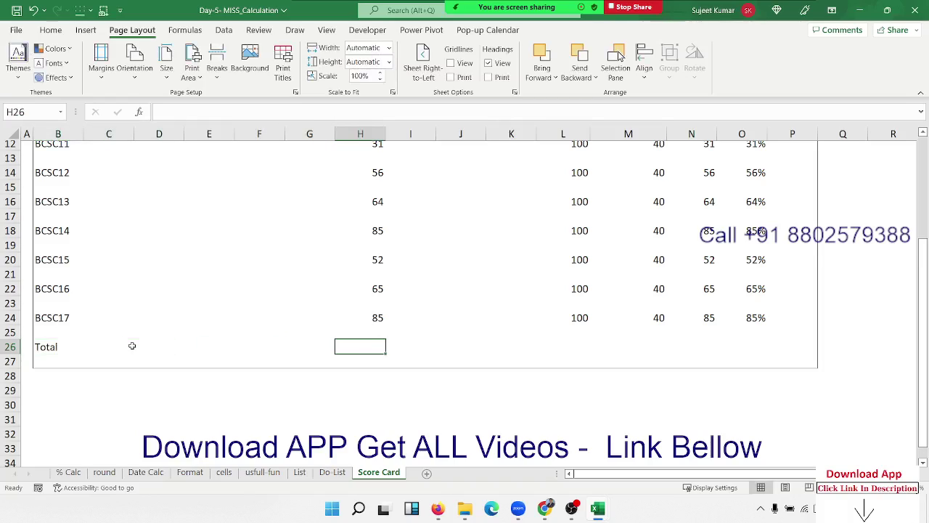
type("=sum")
key("Tab")
key("Up")
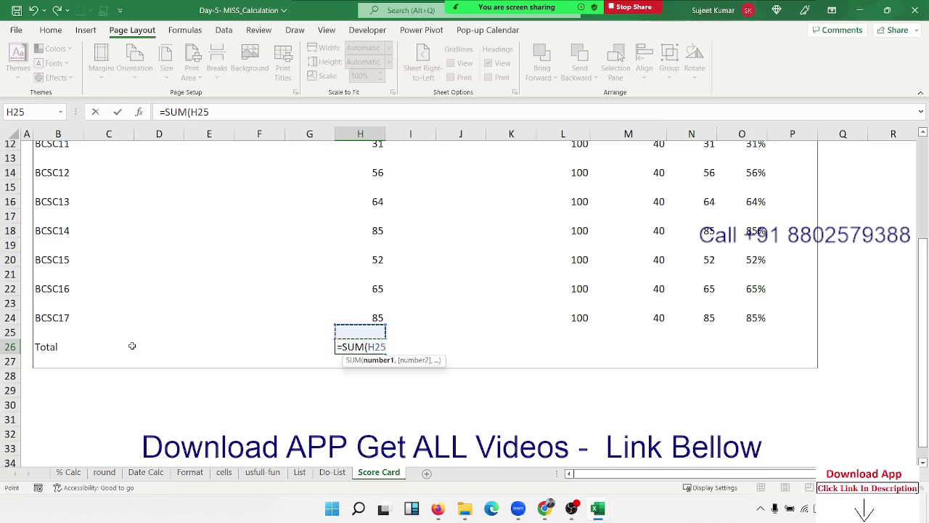
key("Up")
key("shift+Up")
key("shift+Up")
key("shift+Up")
key("shift+Up")
key("shift+Up")
key("shift+Up")
key("shift+Up")
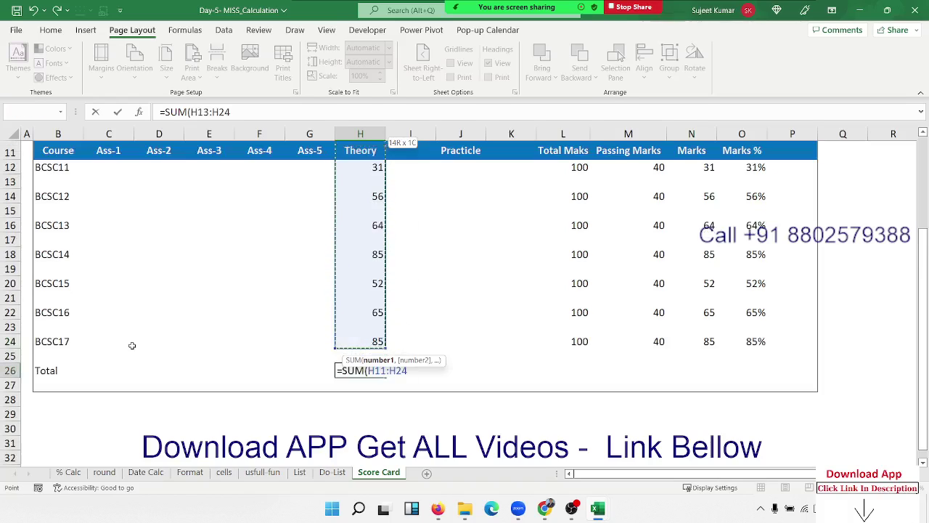
key("shift+Up")
key("shift+Down")
key("shift+Down")
key("shift+Down")
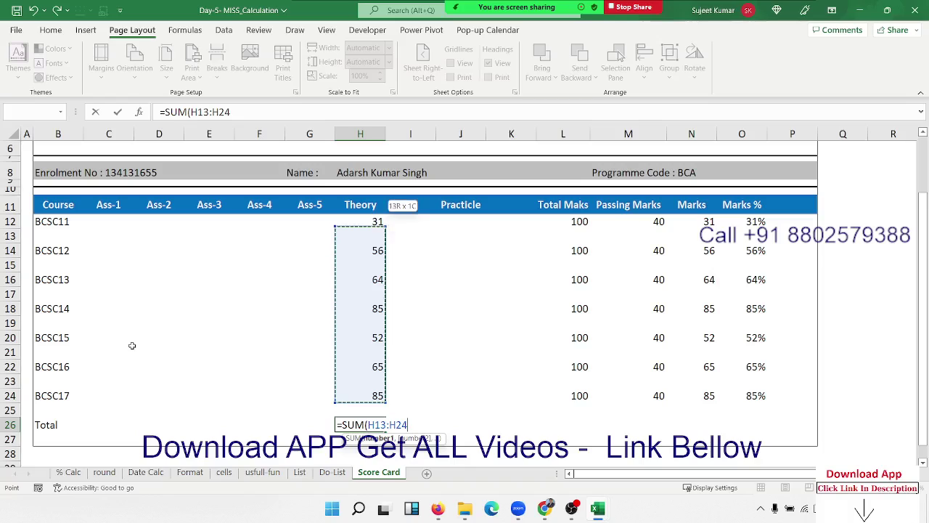
key("shift+Up")
key("Return")
Step: Sum the Total Maks column in row 26, giving 700
key("Right")
key("Right")
key("Right")
key("Right")
key("Right")
key("Right")
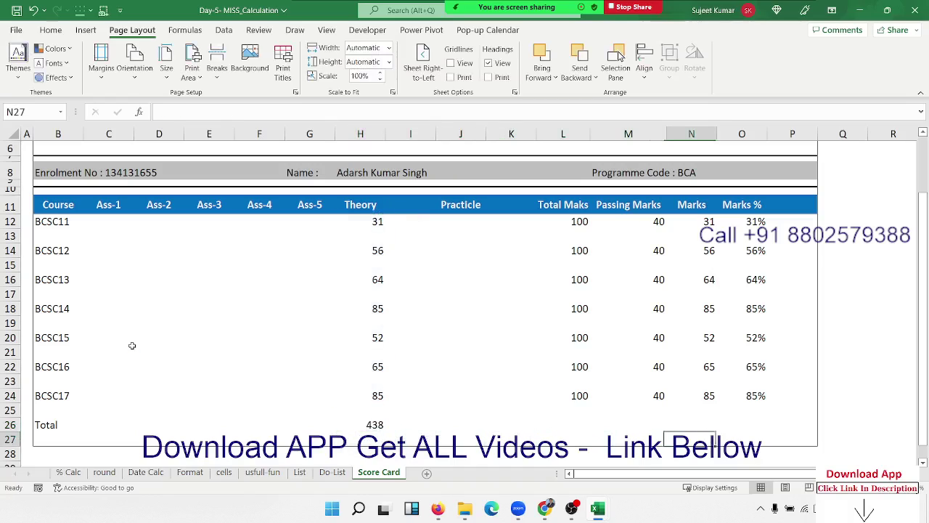
key("Left")
key("Left")
key("Up")
type("=")
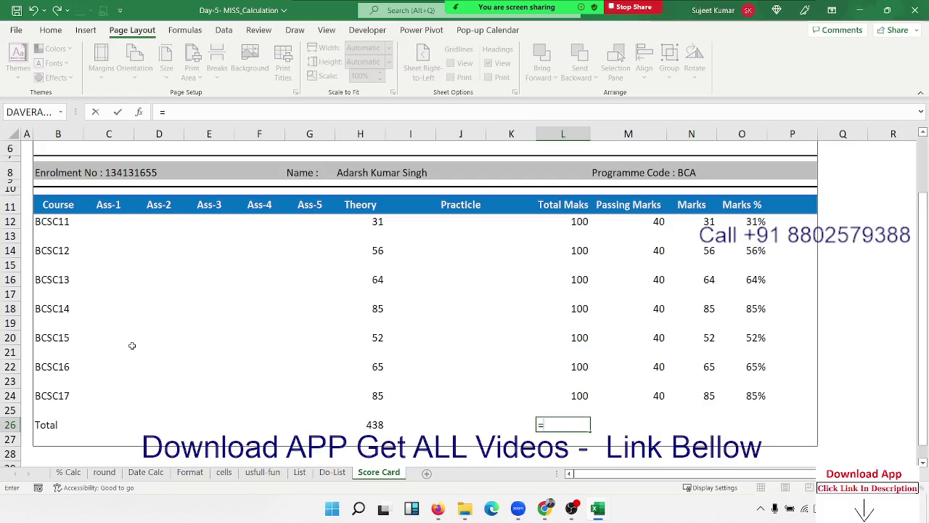
type("su")
key("Tab")
key("Up")
key("Up")
key("shift+Up")
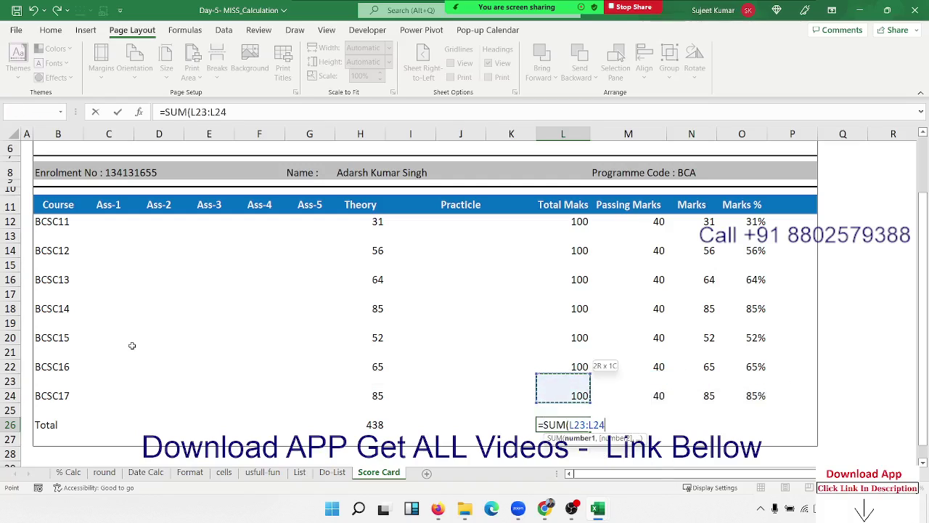
key("shift+Up")
key("shift+Up")
key("shift+Up")
key("shift+Up")
key("shift+Up")
key("shift+Up")
key("shift+Up")
key("Return")
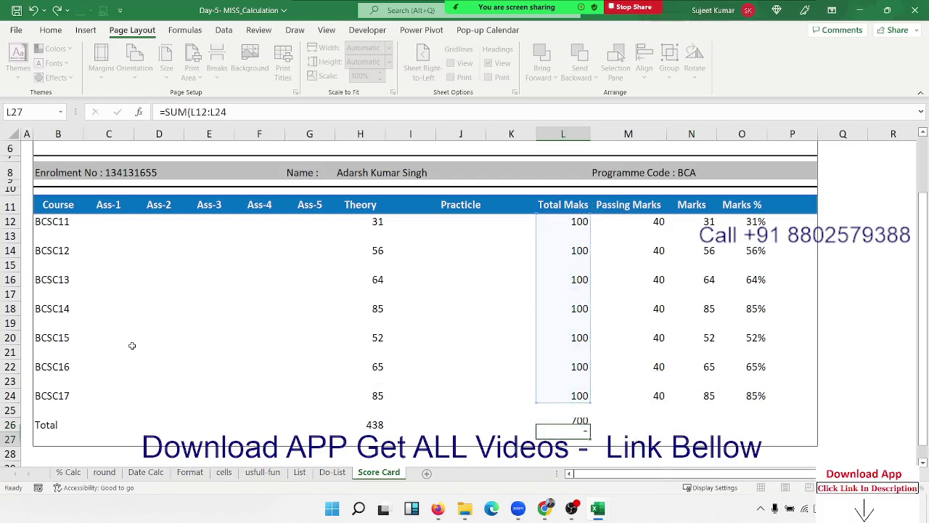
Step: Sum the Marks column in row 26, giving 438
key("Right")
key("Right")
key("Right")
key("Left")
key("Left")
key("Left")
key("Up")
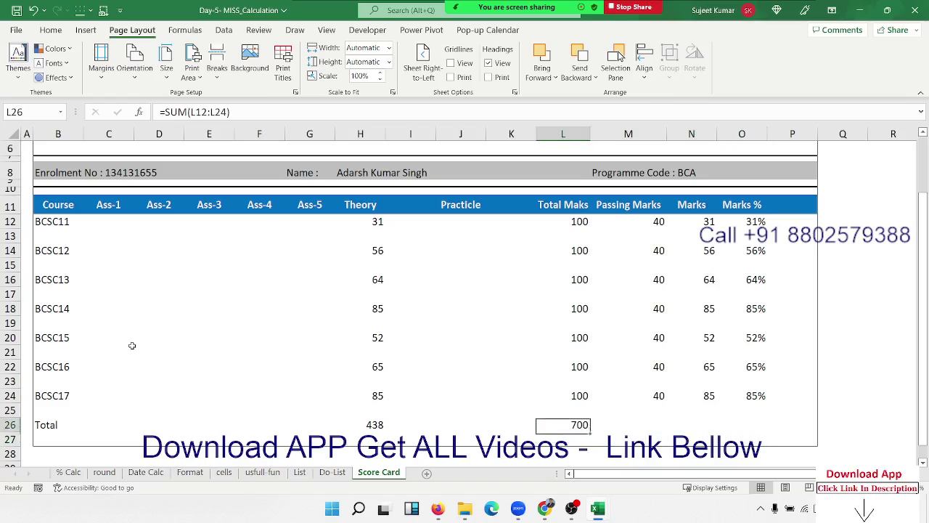
key("Right")
key("Right")
key("Right")
key("Left")
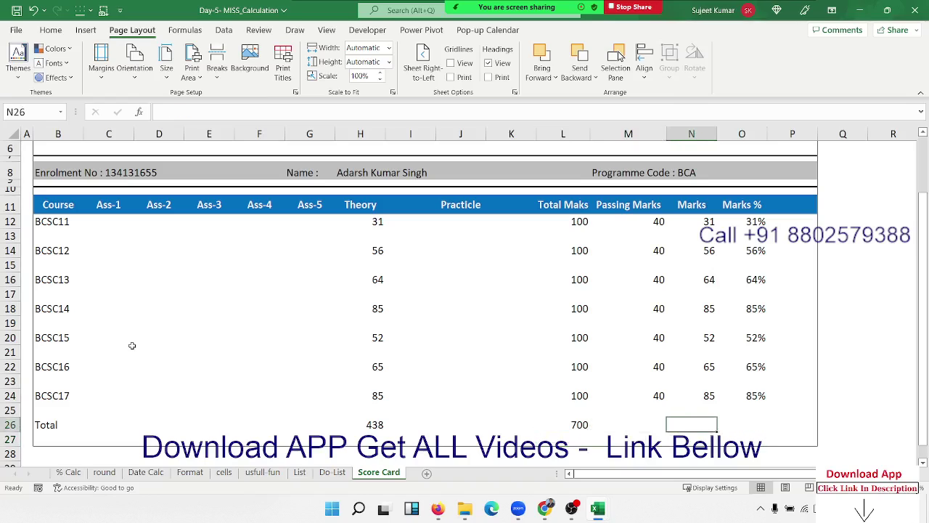
type("=")
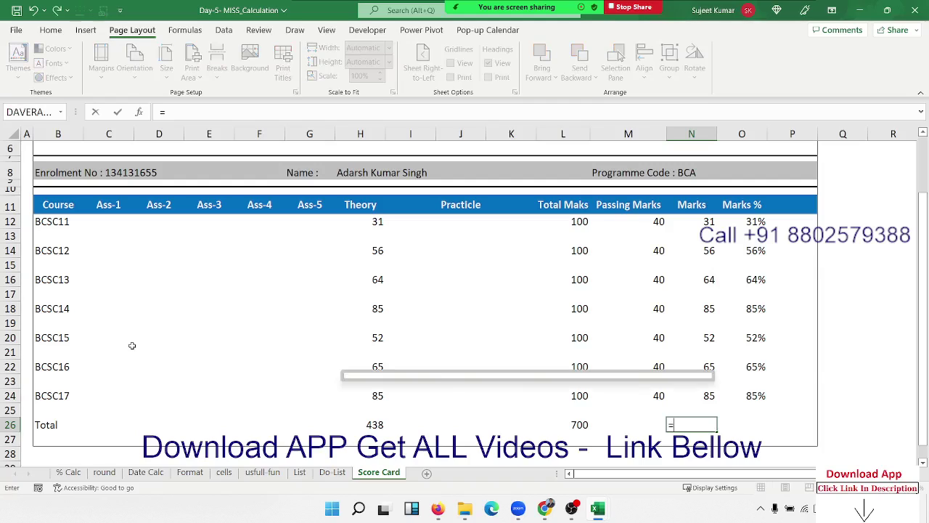
type("SUM(")
key("Up")
key("Up")
key("shift+Up")
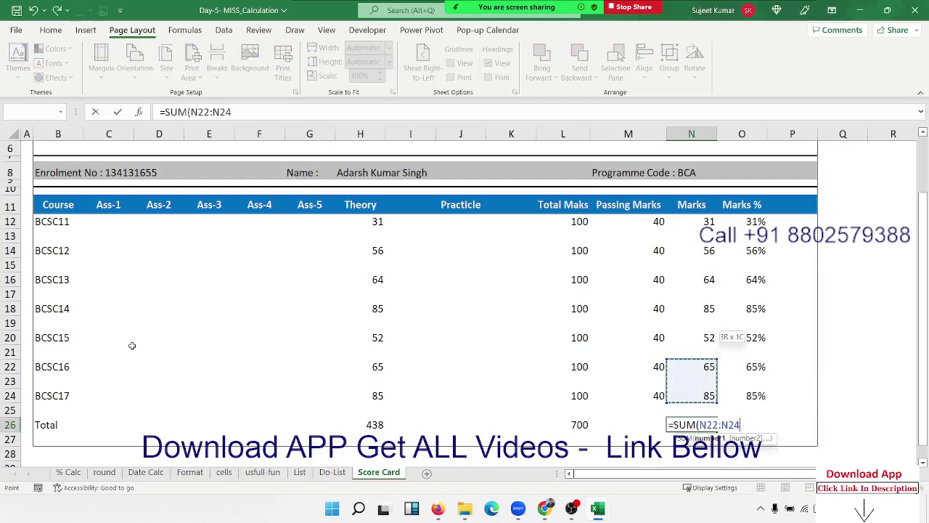
key("shift+Up")
key("shift+Up")
key("shift+Up")
key("shift+Up")
key("Return")
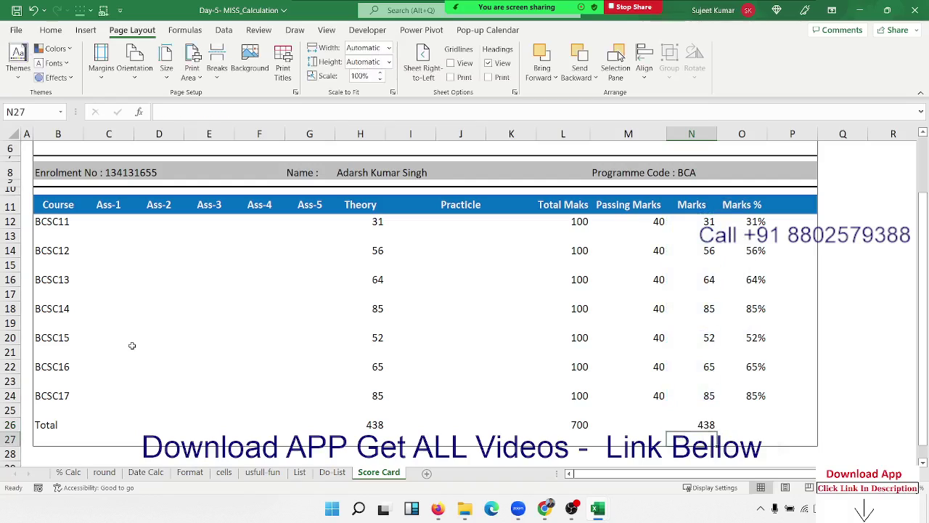
Step: Change BCSC11's Marks formula to =H12+J12+C12, adding Theory, Practicle and Ass-1
left_click(138, 222)
left_click(379, 225)
left_click(460, 236)
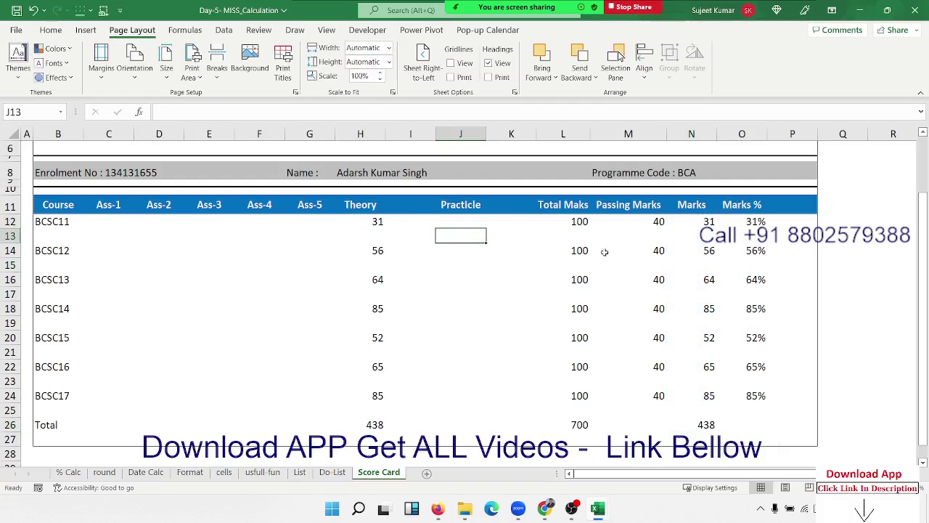
left_click(706, 226)
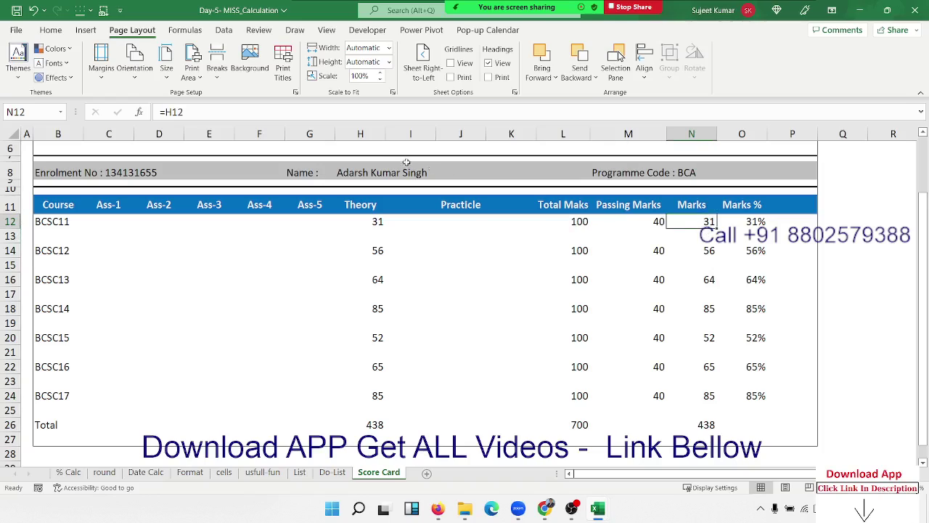
left_click(357, 115)
type("+")
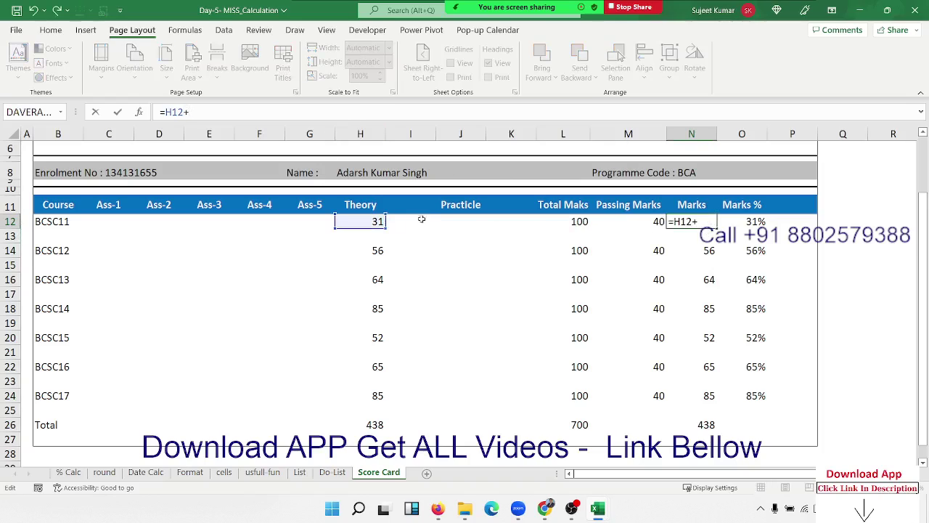
left_click(460, 231)
left_click(461, 220)
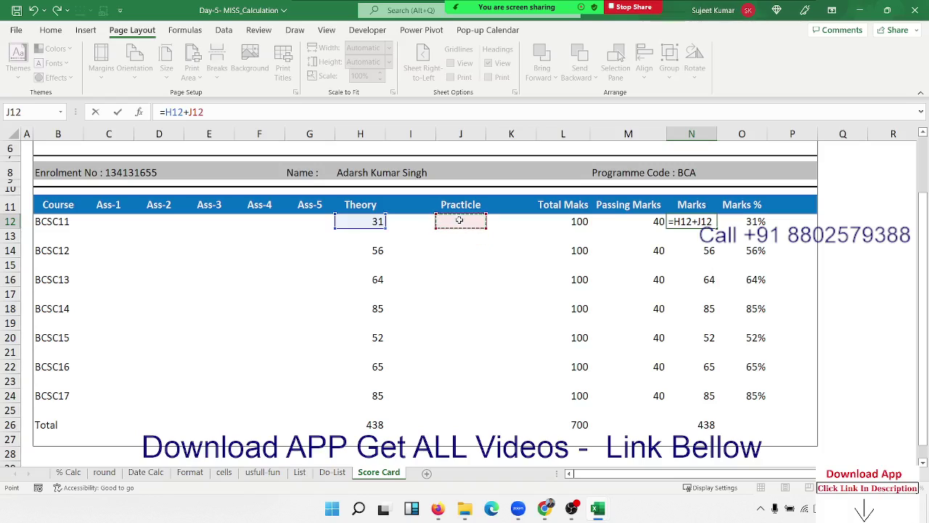
type("+")
left_click(103, 227)
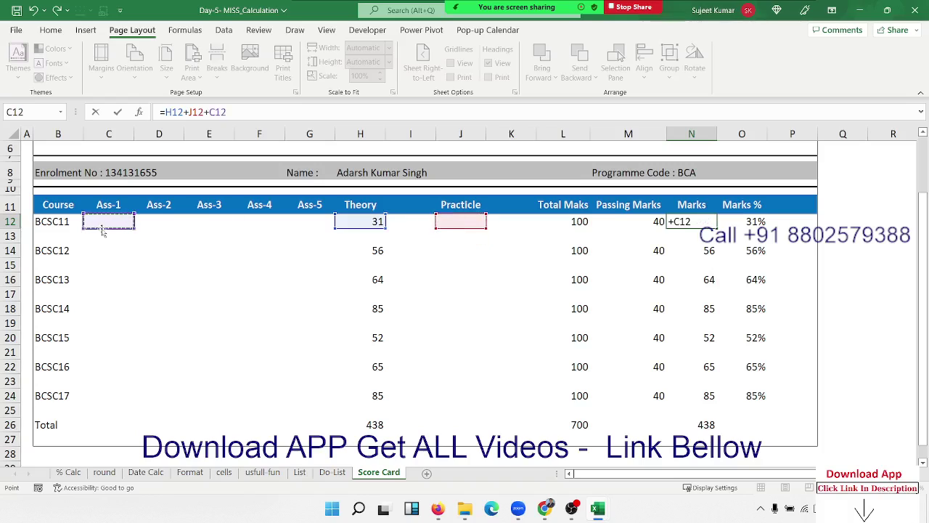
key("Return")
key("Up")
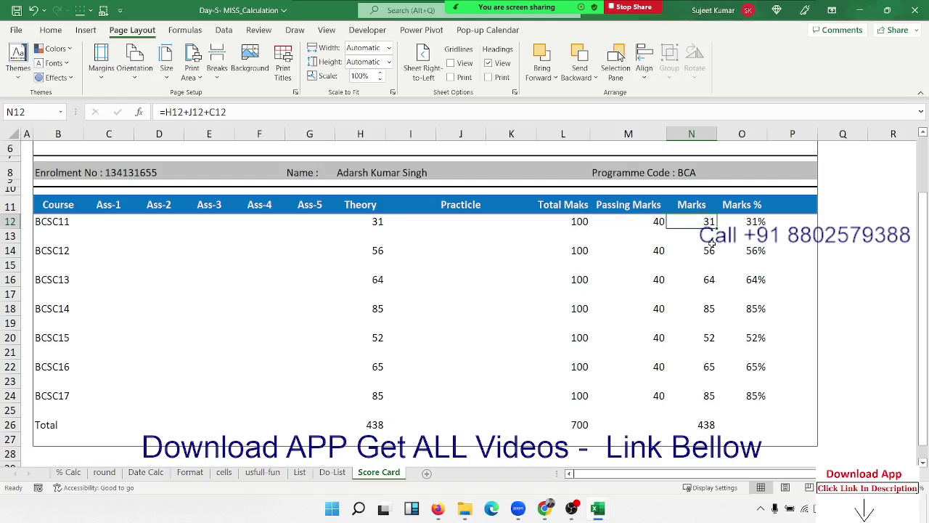
Step: Enter =N26/L26 in O26 to compute the overall marks ratio
left_click(768, 419)
left_click(754, 415)
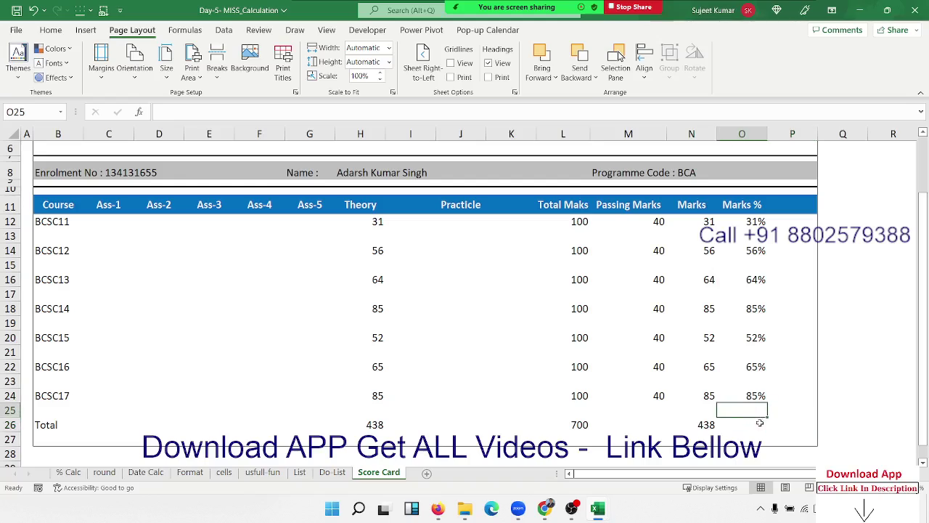
left_click(762, 425)
type("=")
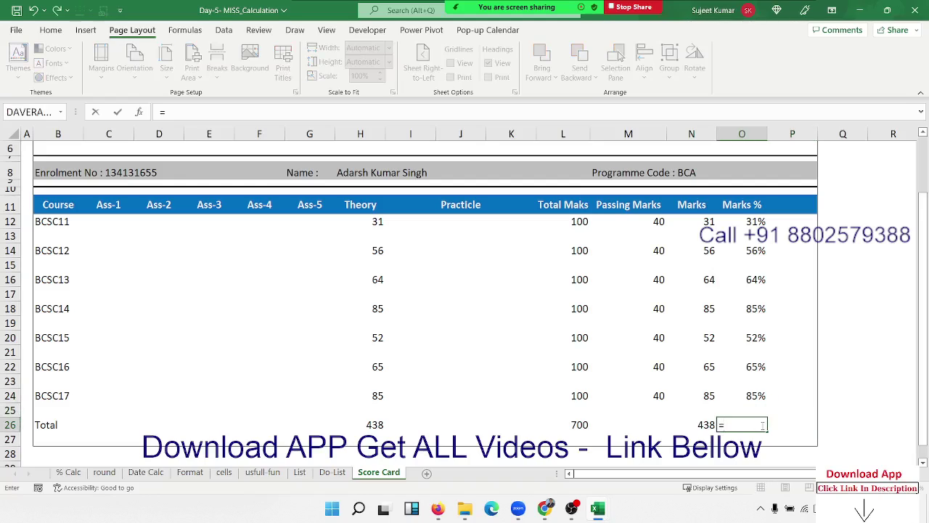
left_click(688, 428)
type("/")
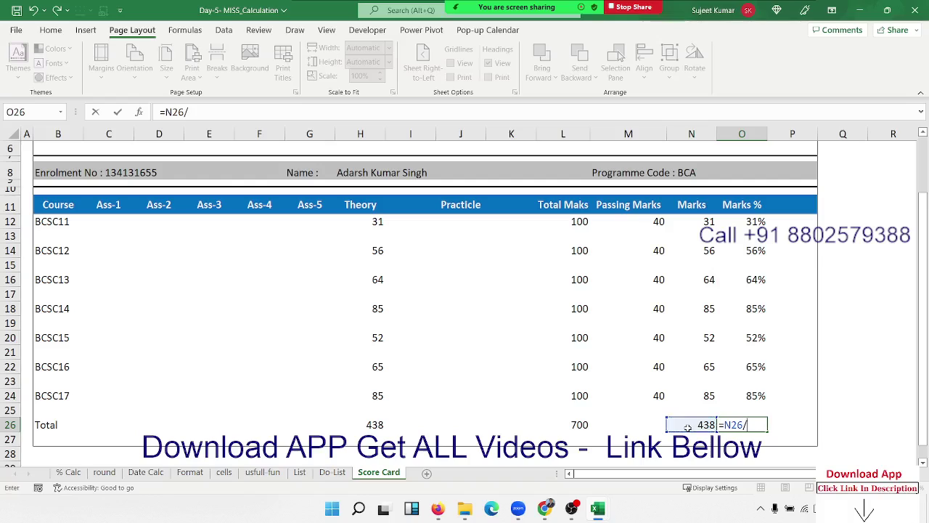
left_click(574, 427)
key("Return")
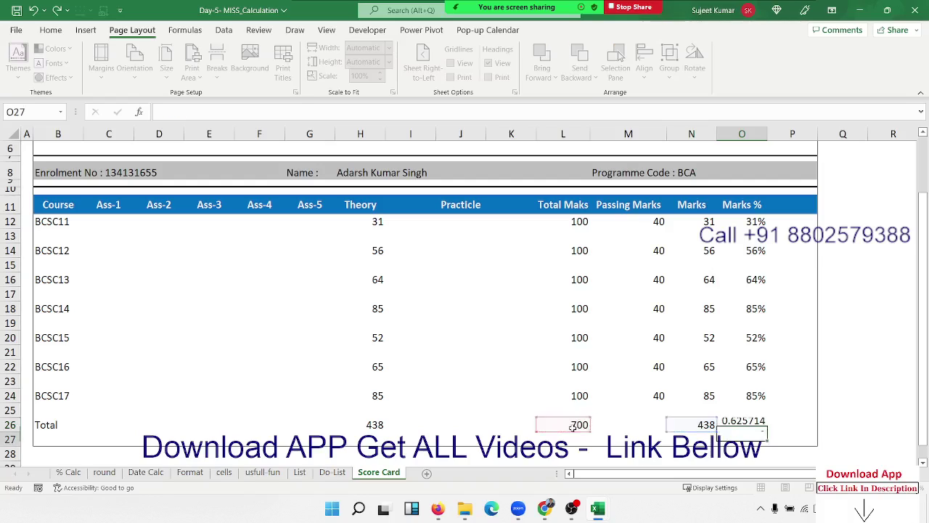
key("Up")
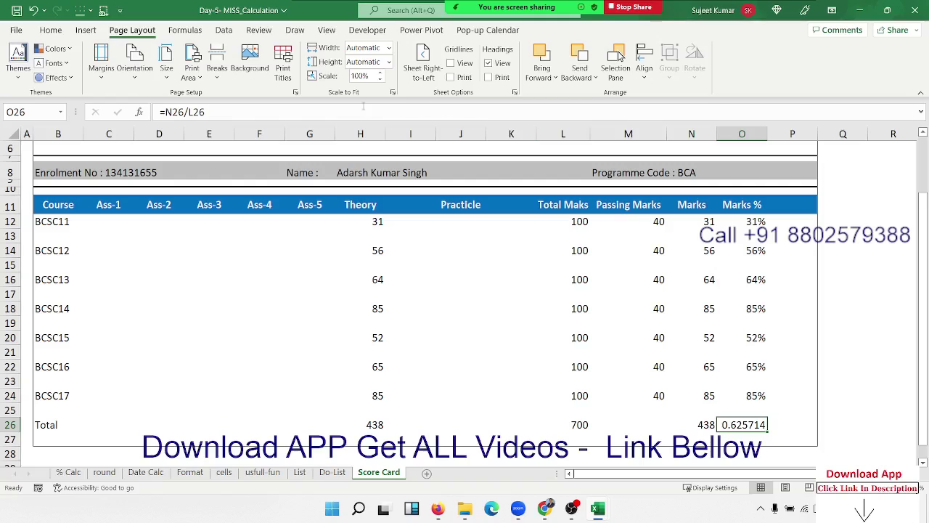
Step: Format O26 as a percentage with two decimals (62.57%) and select the Total row
left_click(51, 30)
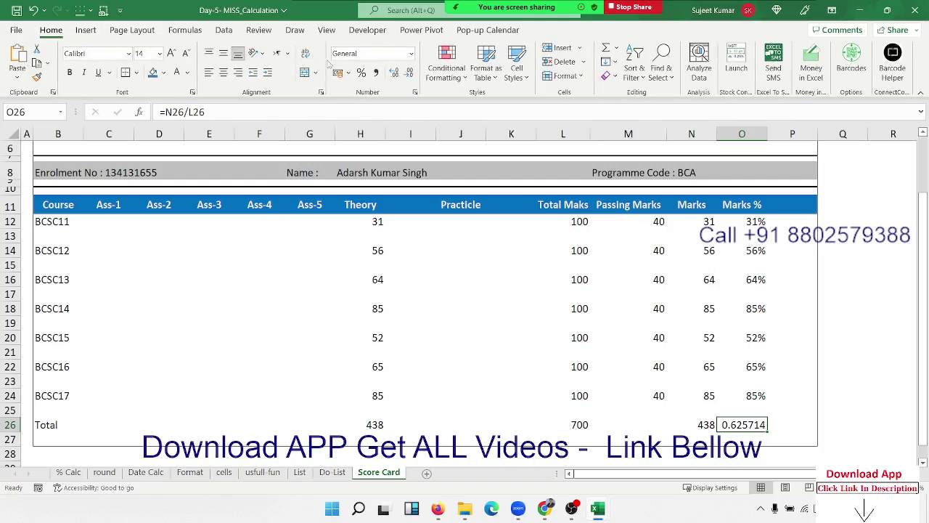
left_click(360, 73)
left_click(394, 73)
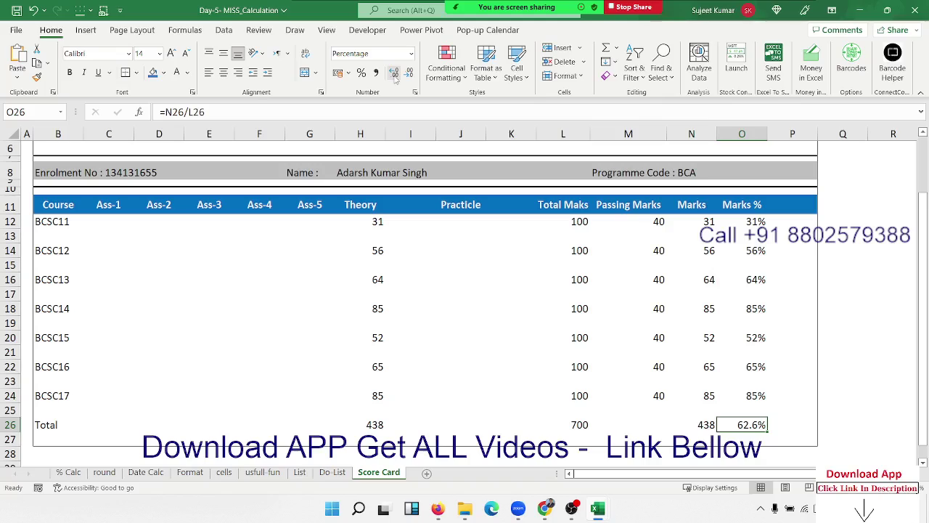
left_click(394, 73)
left_click_drag(93, 417, 739, 425)
Step: Bold the Total row, then scroll through the finished Score Card to review it
key("ctrl+b")
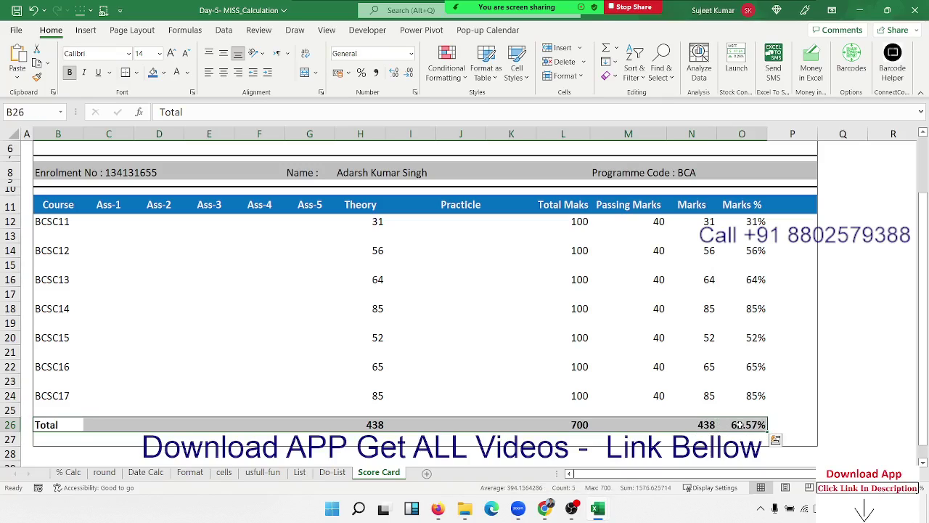
left_click(632, 356)
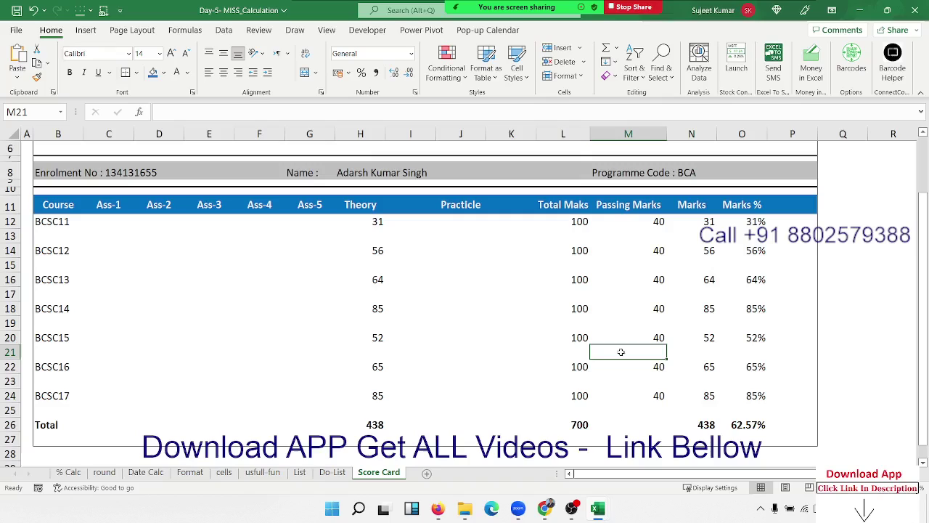
scroll(624, 354, "down", 4)
scroll(625, 355, "up", 6)
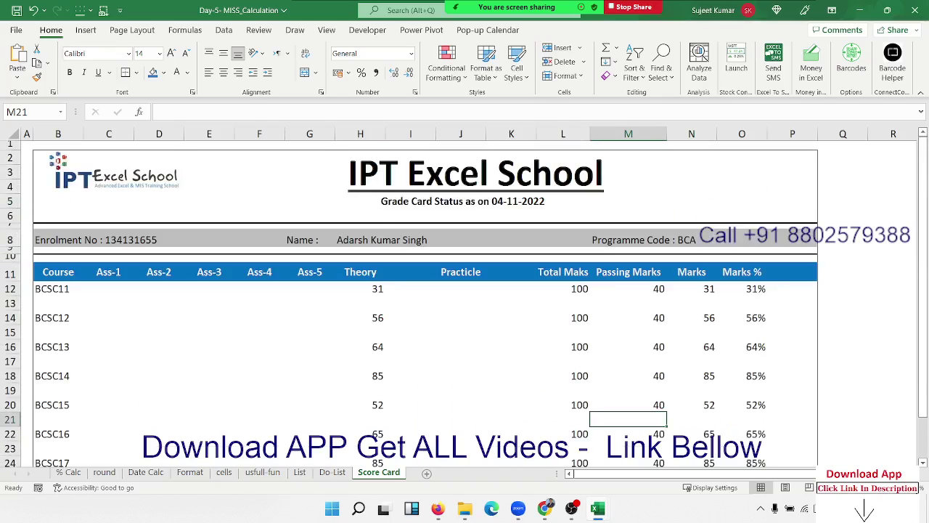
scroll(79, 385, "down", 4)
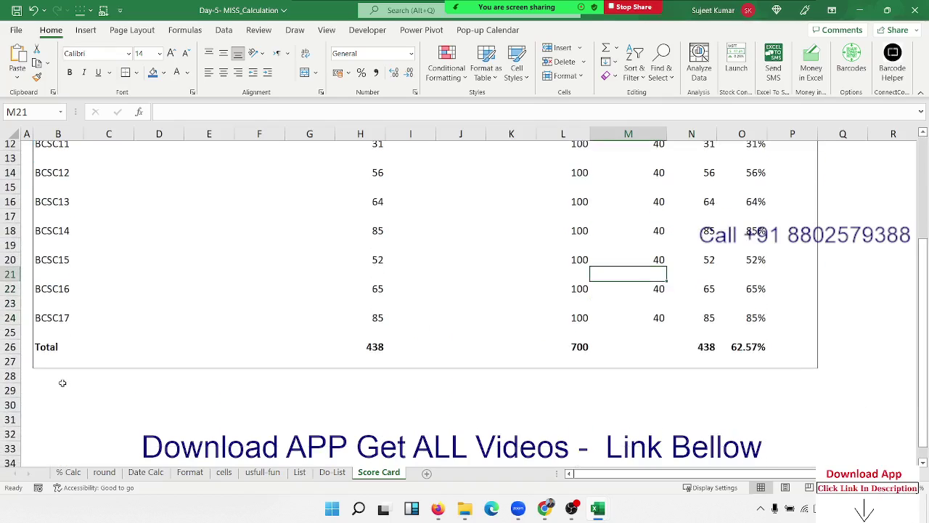
left_click_drag(64, 386, 231, 405)
scroll(231, 405, "down", 3)
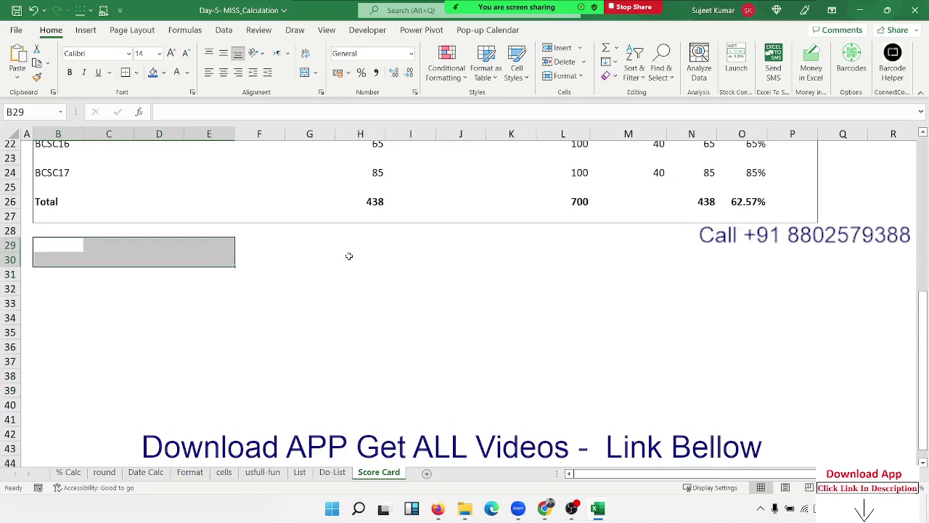
scroll(3, 294, "up", 3)
scroll(3, 294, "up", 3)
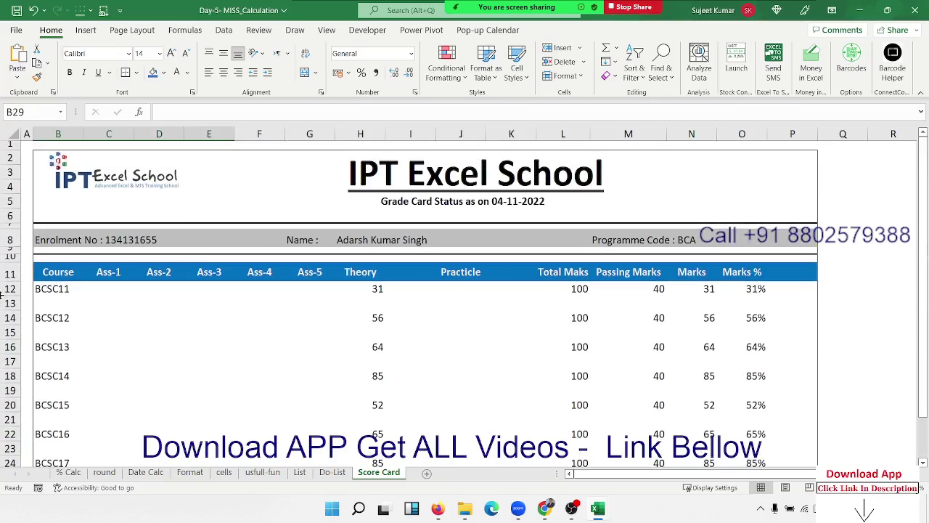
scroll(3, 294, "down", 3)
scroll(3, 294, "up", 3)
Step: On the Do-List sheet, enter the join date 10/1/2017 in I5
left_click(336, 473)
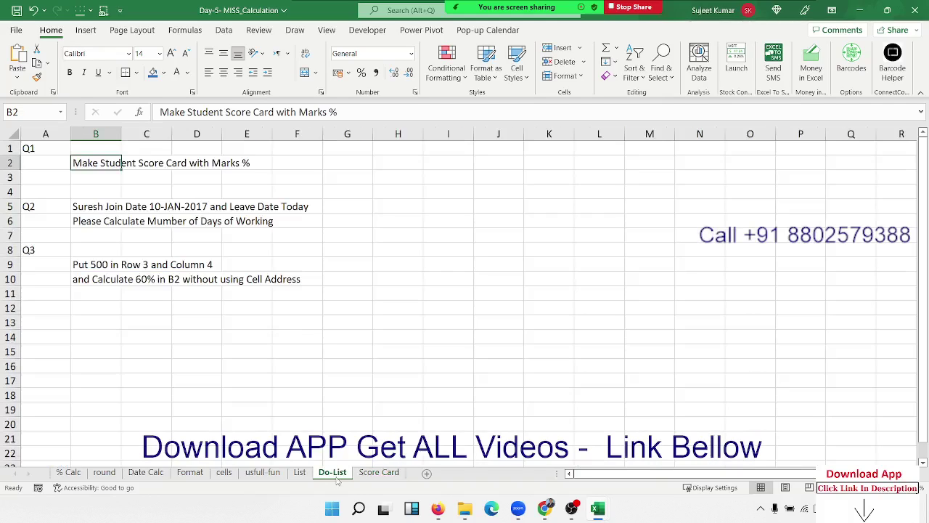
left_click(156, 353)
left_click(91, 208)
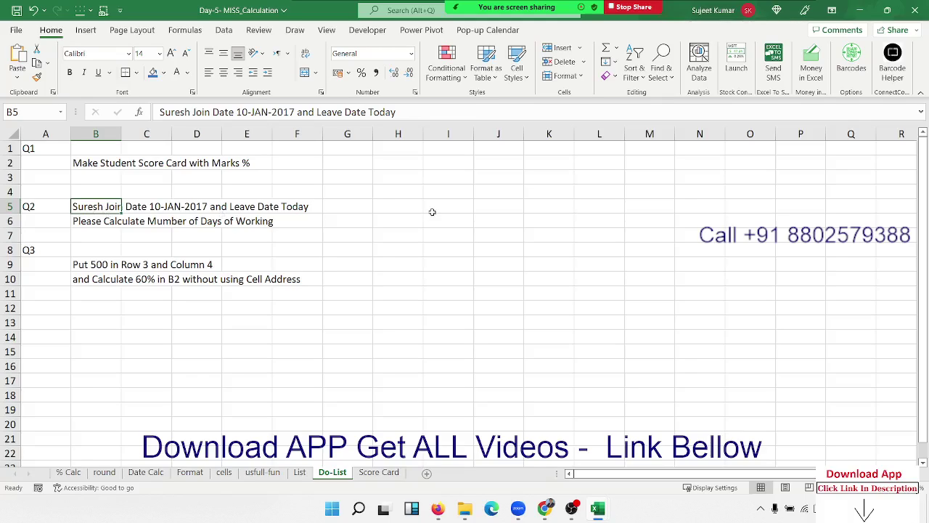
left_click(428, 209)
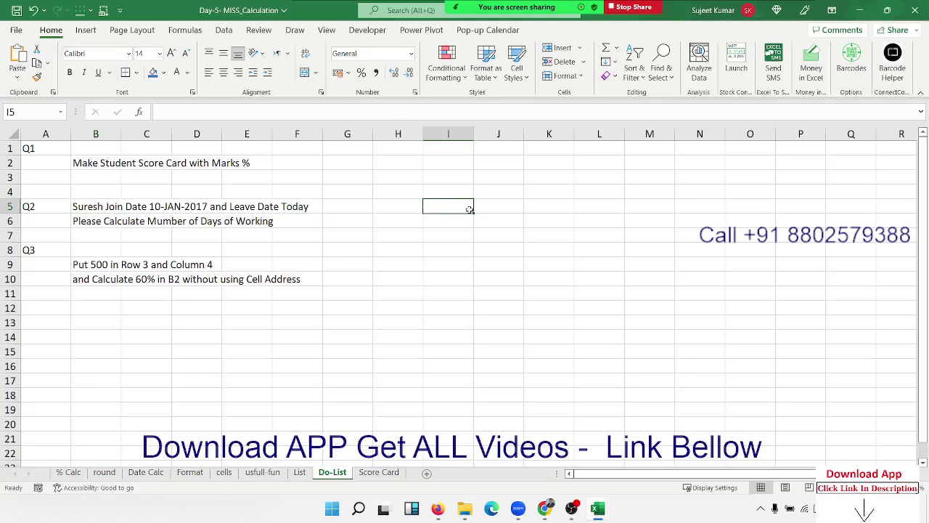
type("10/")
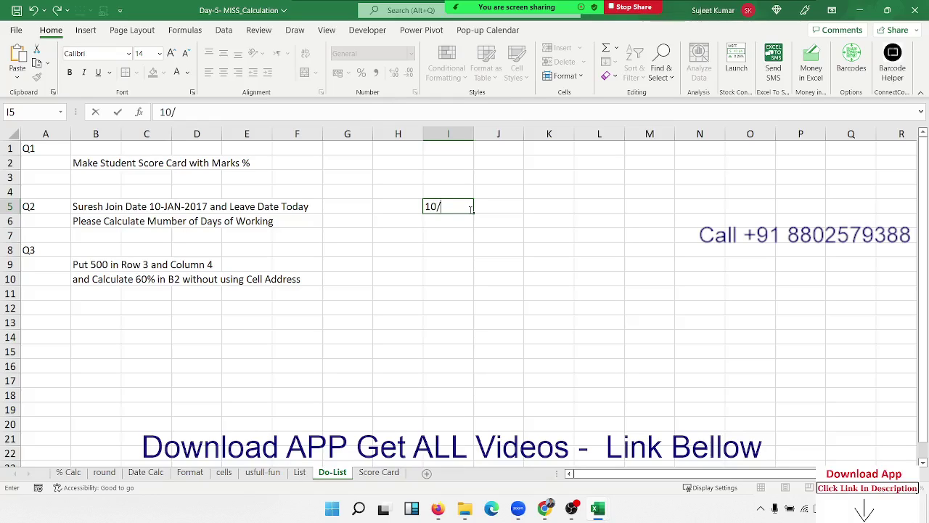
type("1/20")
type("17")
key("Return")
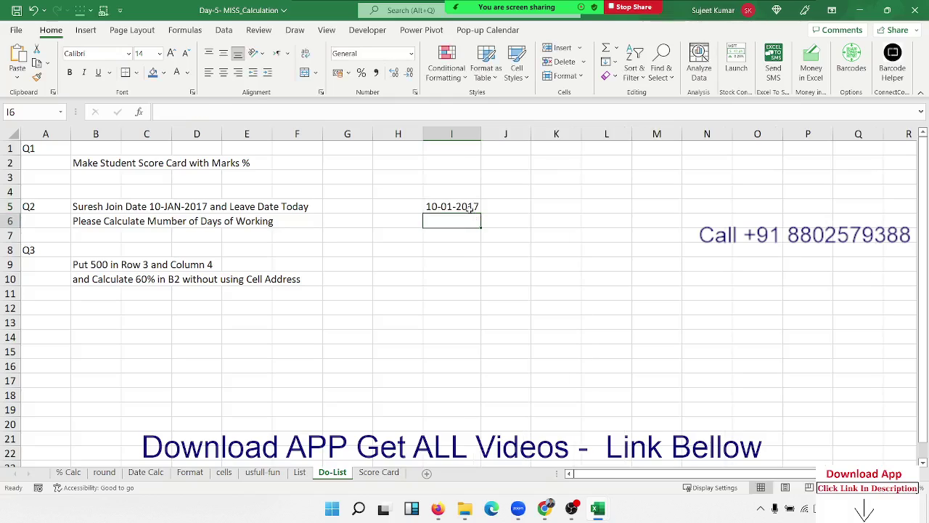
Step: Enter =TODAY() in J5 as the leave date, showing 11-11-2022
left_click(470, 208)
key("Right")
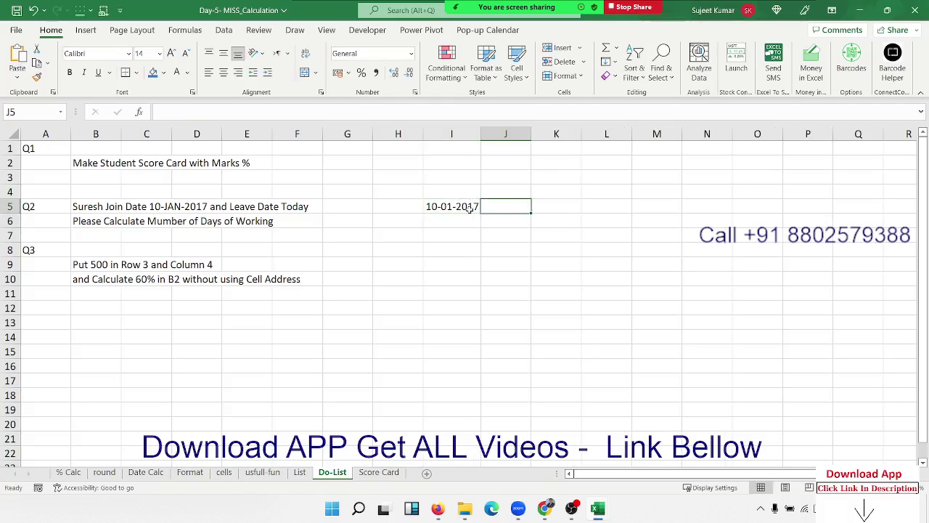
type("=t")
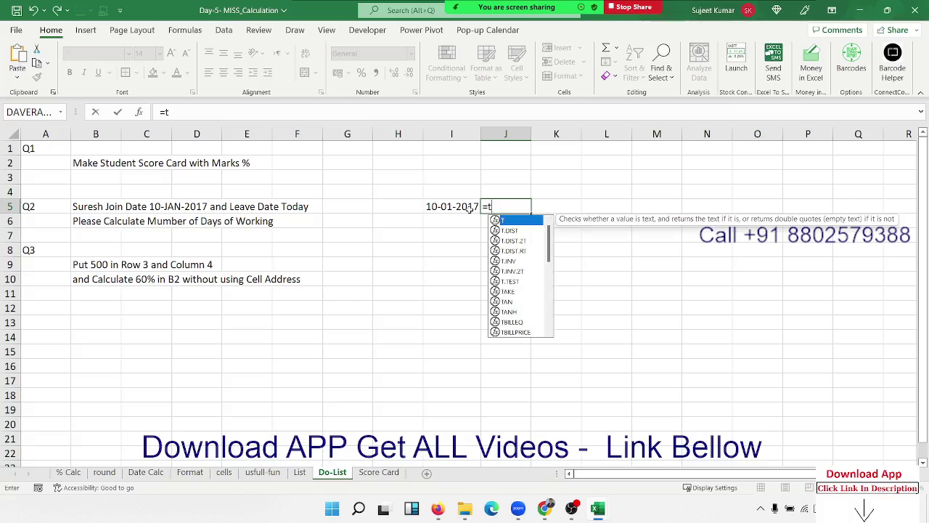
type("od")
key("Tab")
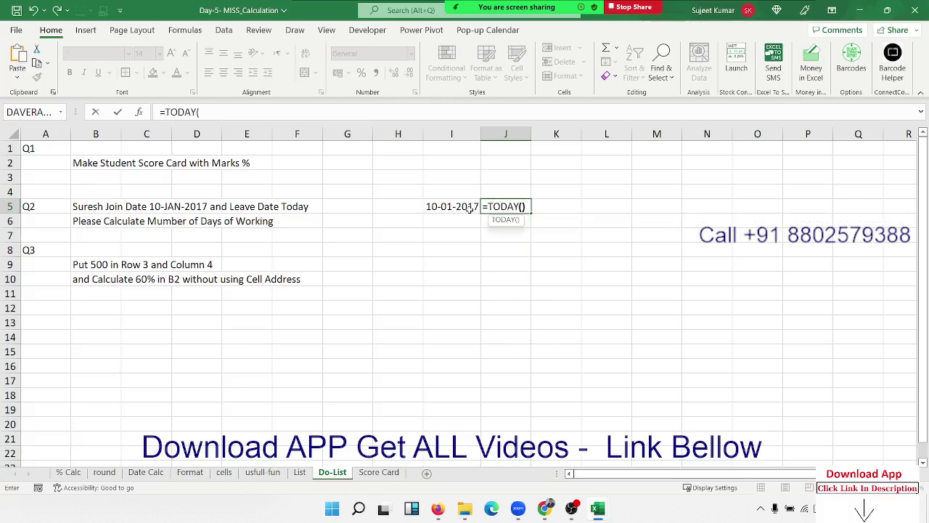
key("Return")
key("Up")
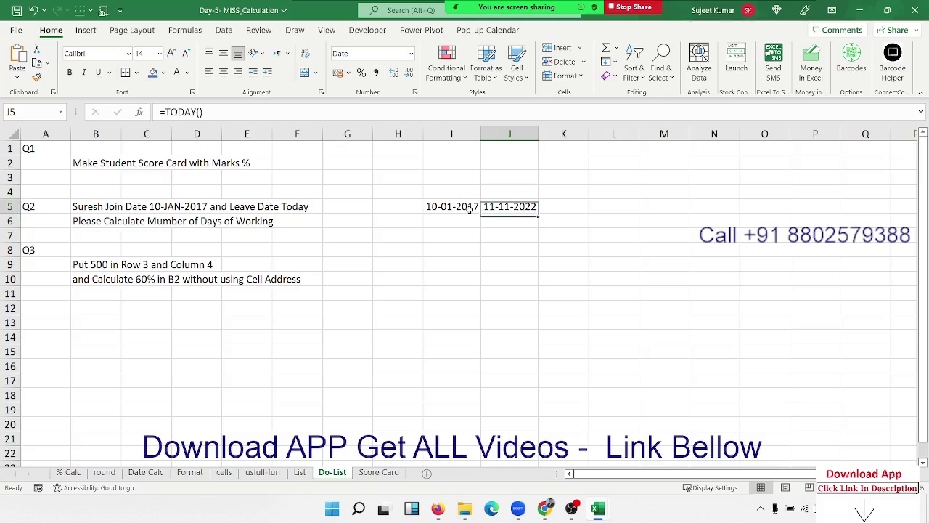
key("Right")
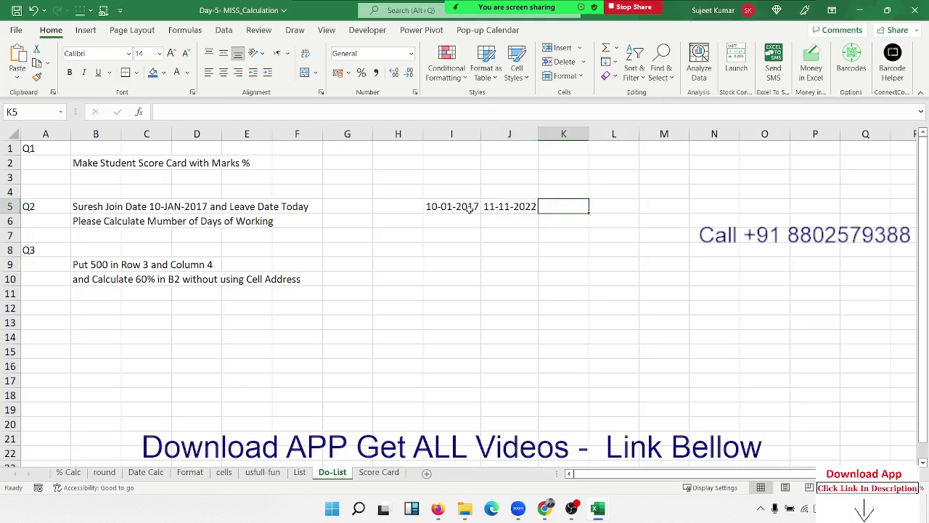
Step: Enter =J5-I5 in K5 to get 2131 working days
type("=")
key("Left")
type("-")
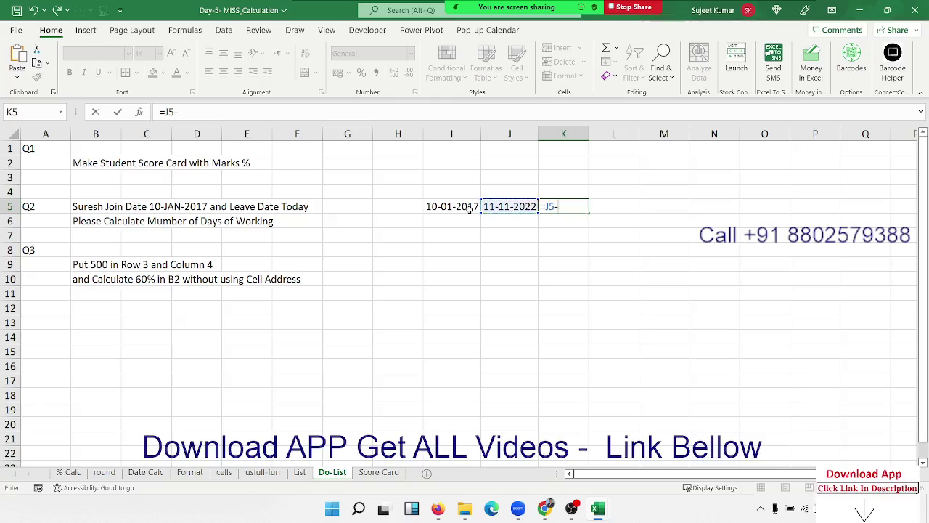
key("Left")
key("Left")
key("Return")
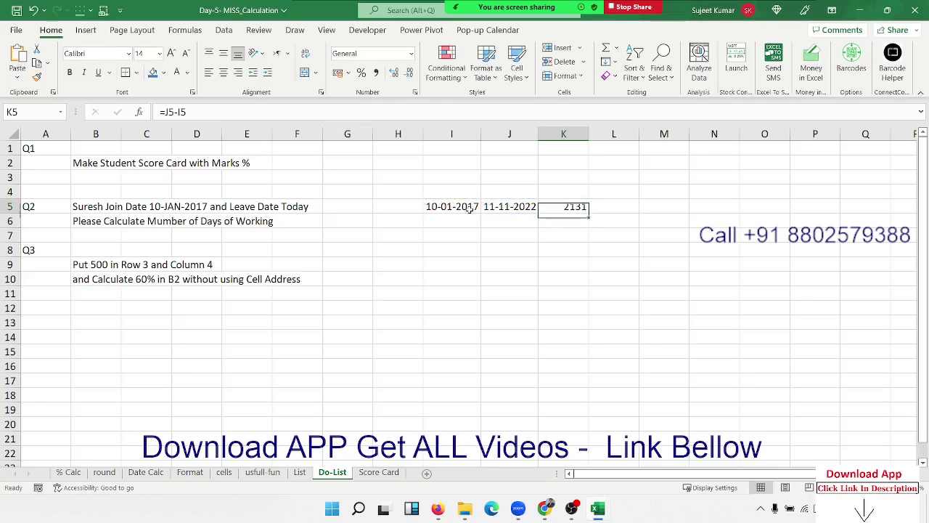
Step: Enter =DAYS(J5,I5) in L5, confirming 2131 days
key("Right")
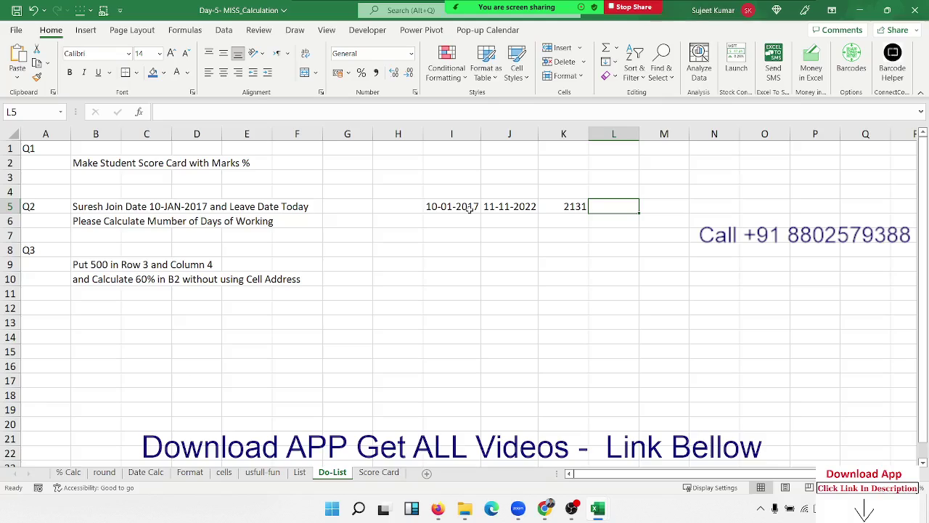
type("=days")
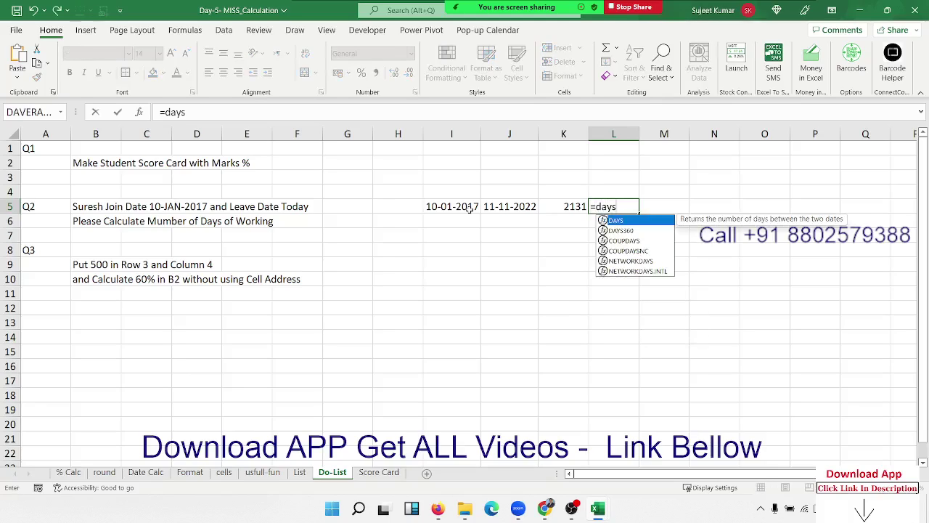
key("Tab")
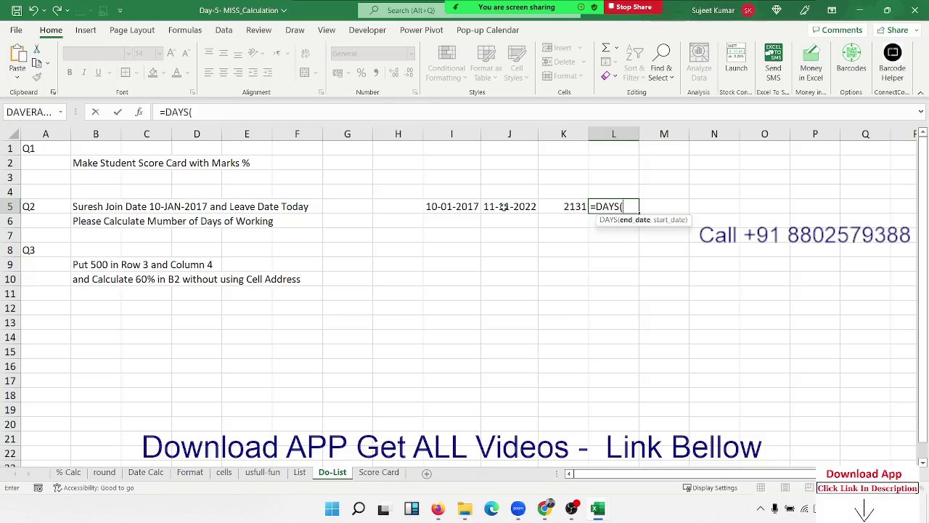
left_click(503, 207)
type(",")
left_click(438, 206)
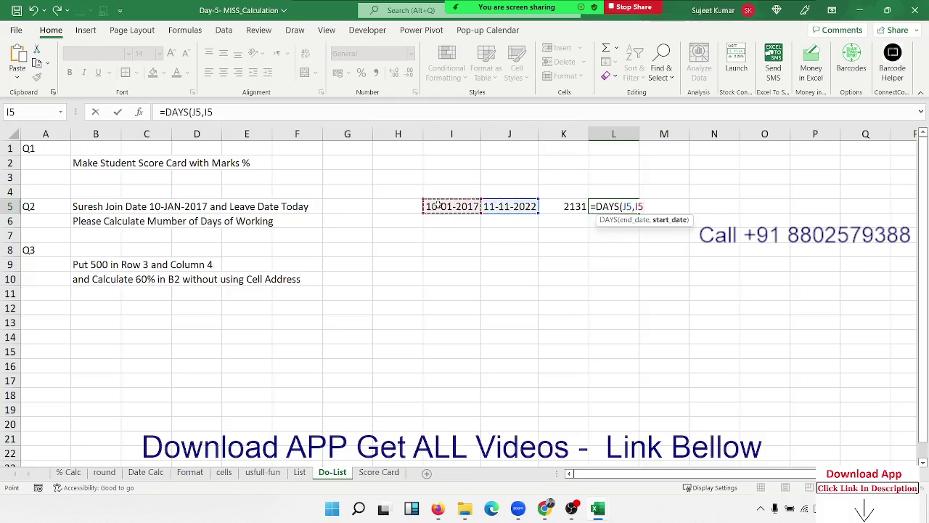
key("Return")
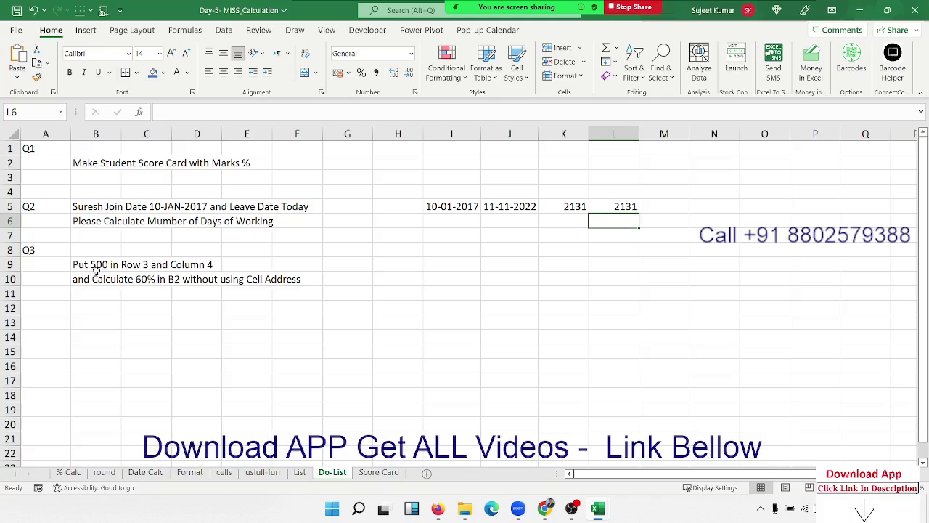
left_click(94, 267)
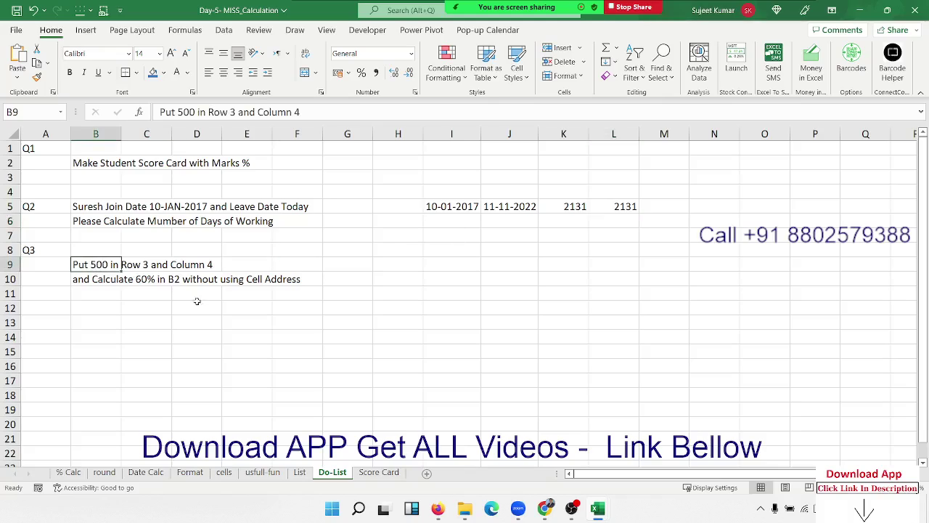
Step: Add a new sheet to the workbook and name it Q3
left_click(427, 473)
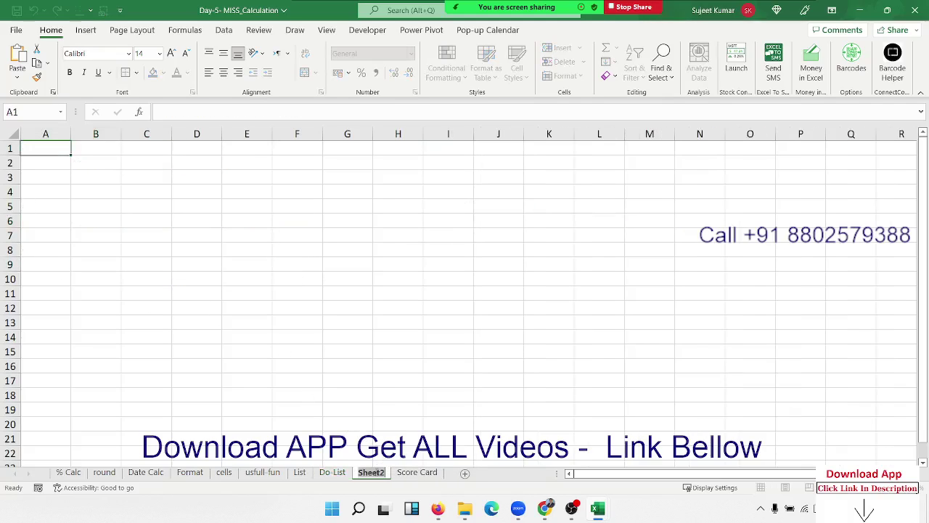
double_click(377, 473)
type("Q3")
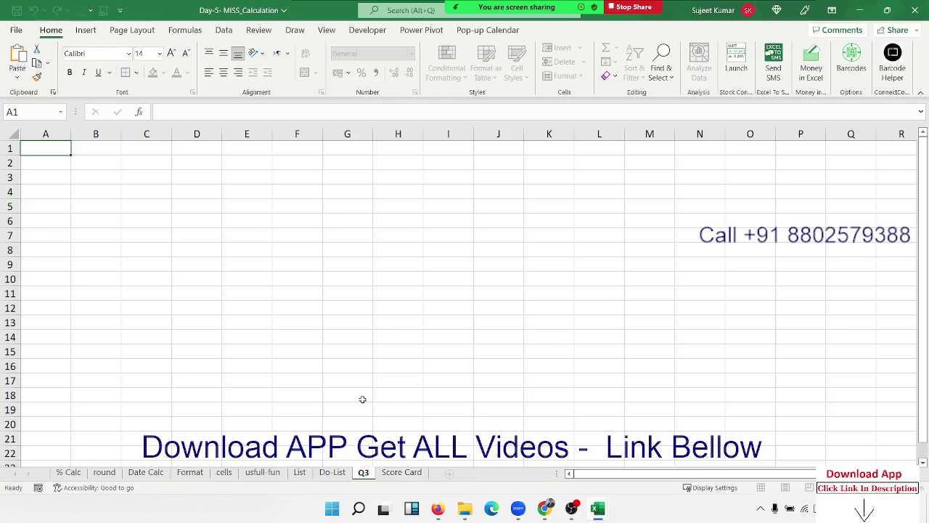
left_click(363, 400)
Step: Review the Q2 and Q3 questions on the Do-List sheet
left_click(332, 473)
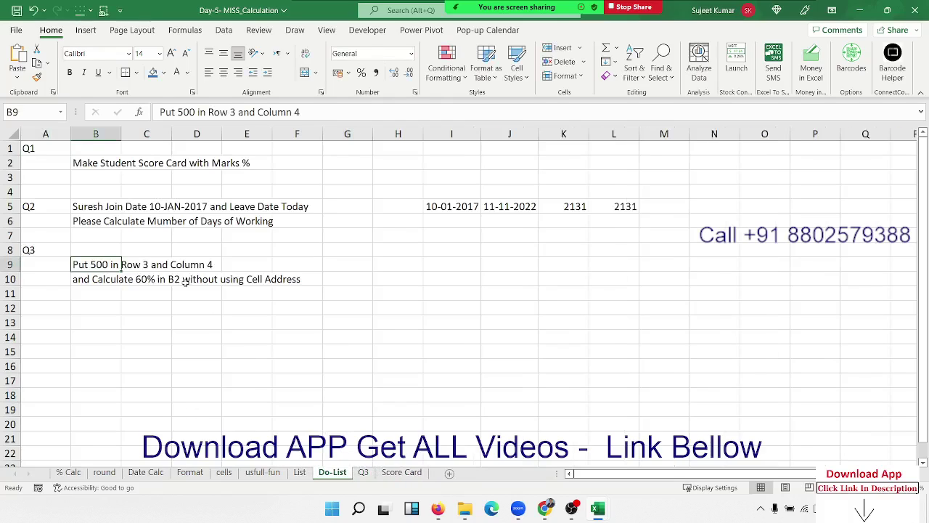
left_click(78, 209)
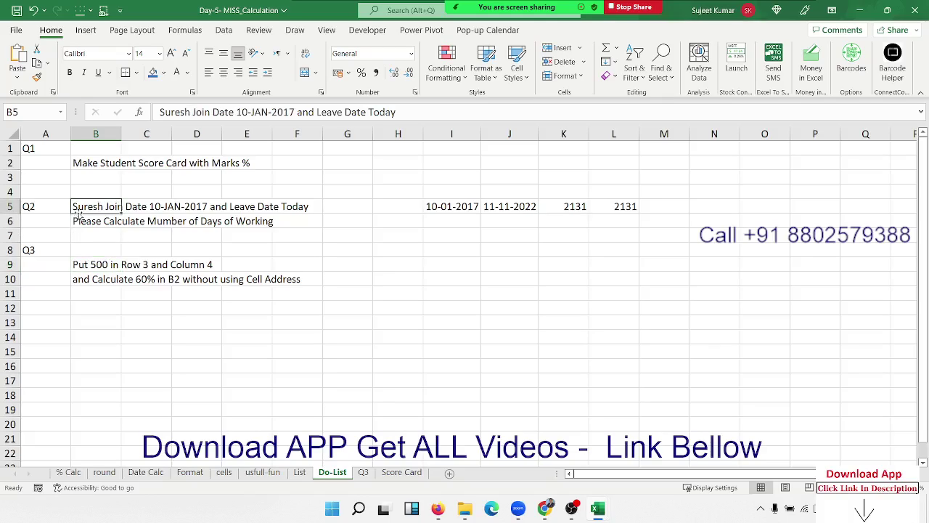
left_click(86, 270)
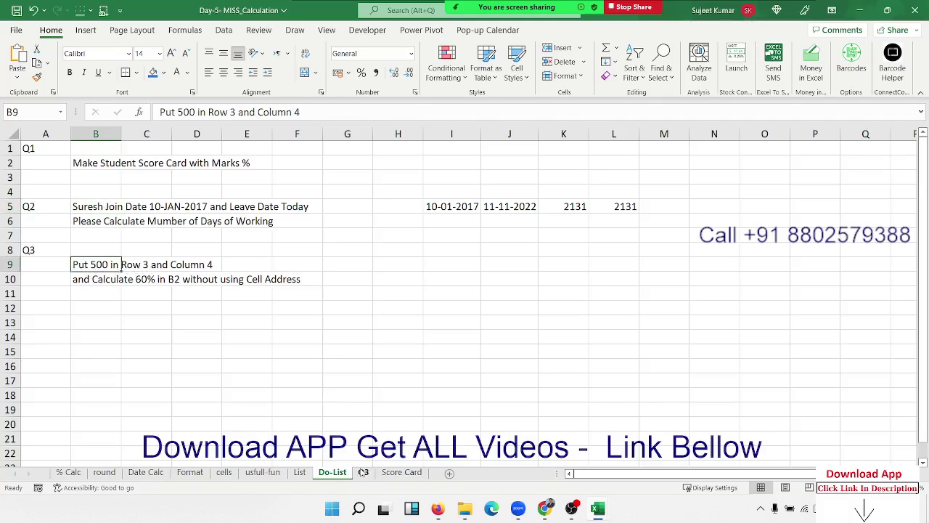
Step: Enter 500 in D3 on the Q3 sheet
left_click(363, 472)
left_click(53, 174)
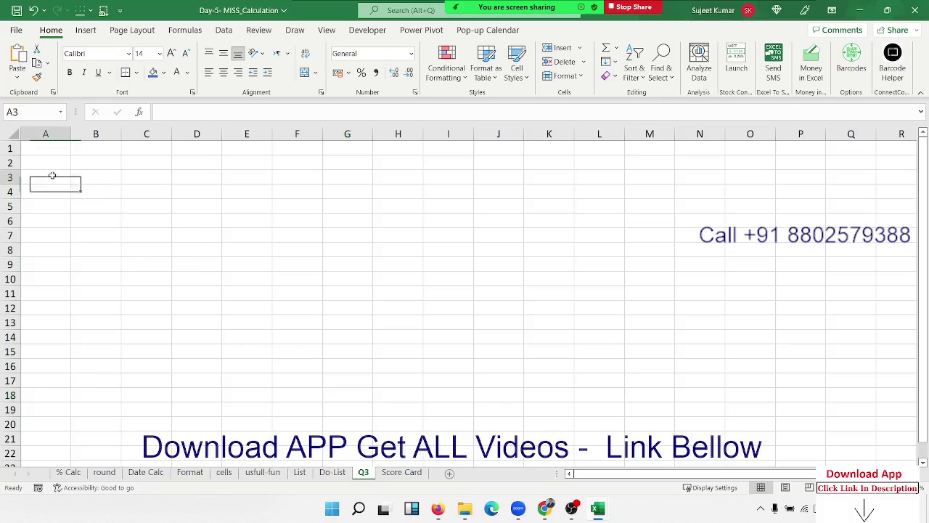
key("Right")
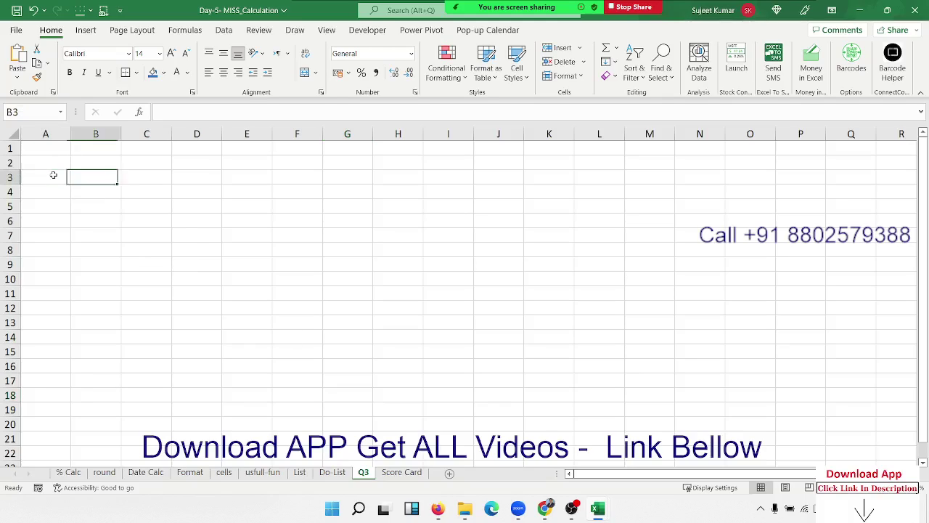
key("Left")
key("Right")
key("Right")
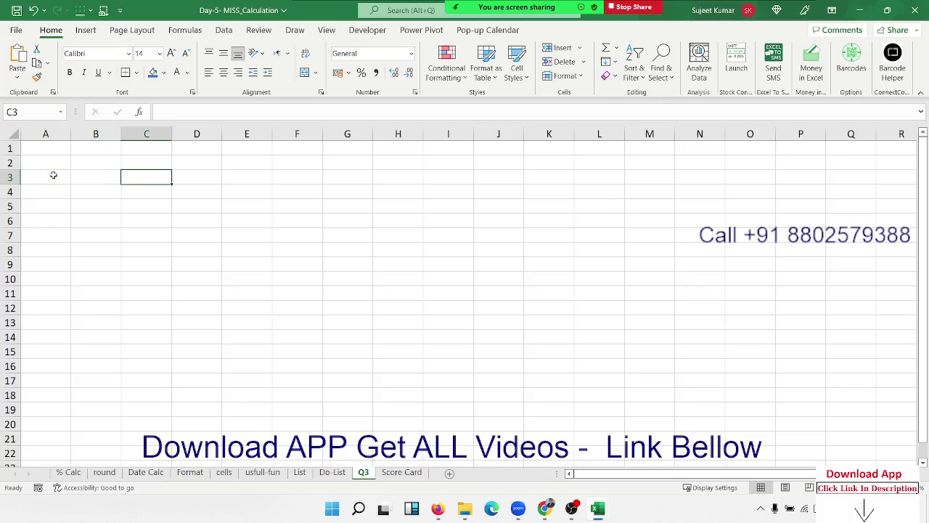
key("Right")
type("500")
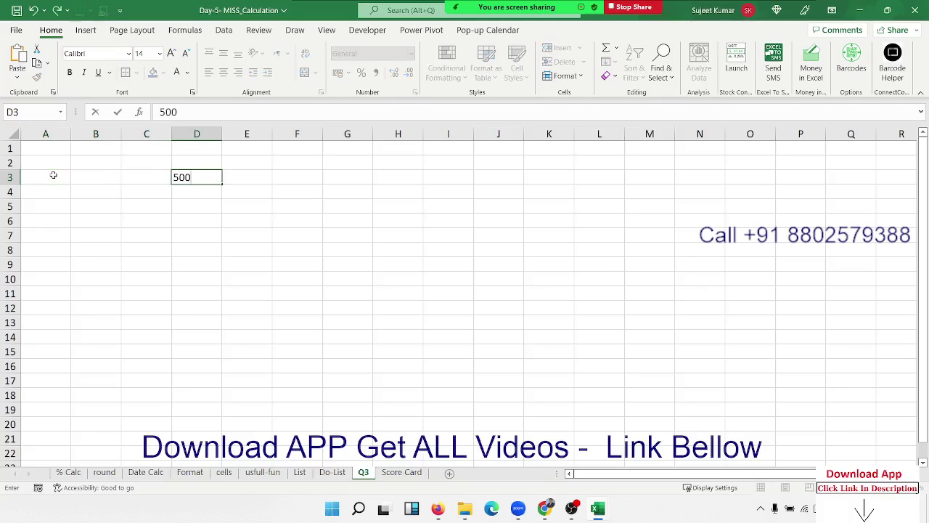
key("Return")
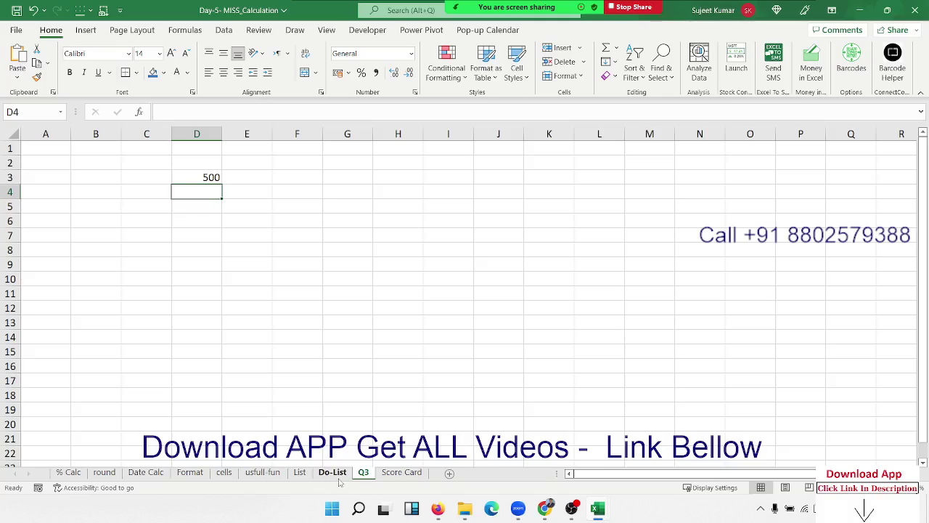
Step: Reread the second line of the Q3 question on Do-List, then return to Q3
left_click(332, 472)
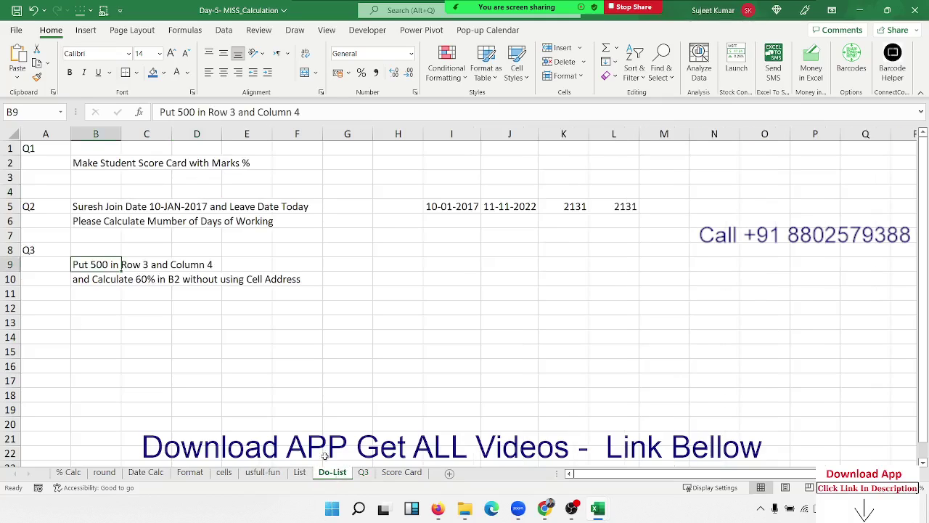
left_click(97, 283)
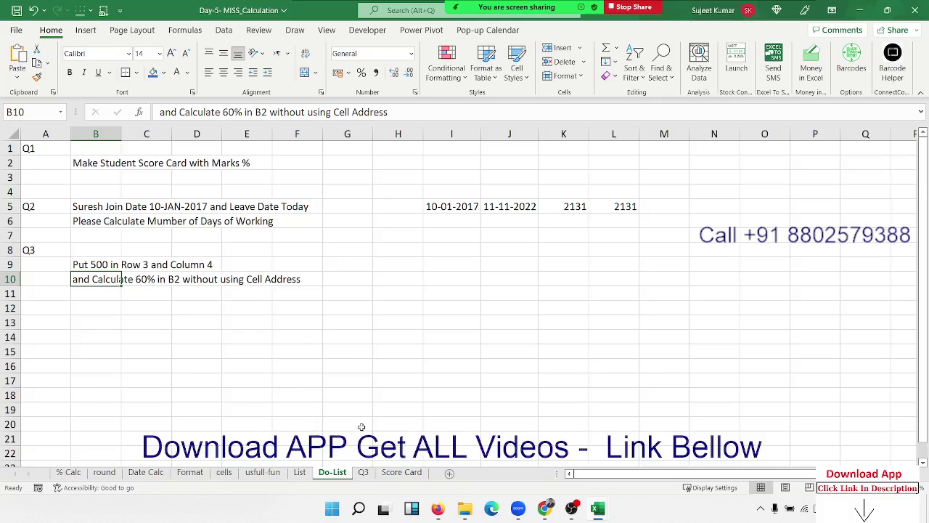
left_click(363, 473)
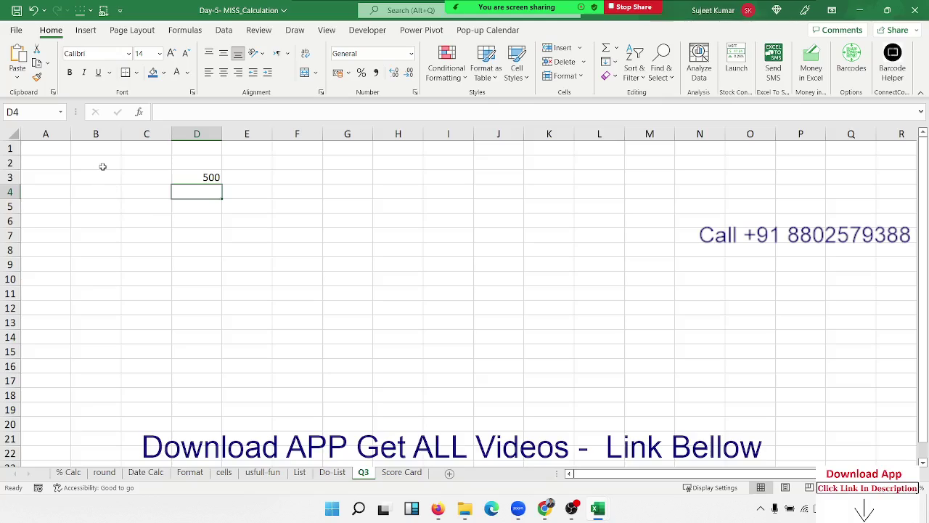
Step: Enter =D3*60% in B2 as a direct-reference attempt
left_click(101, 163)
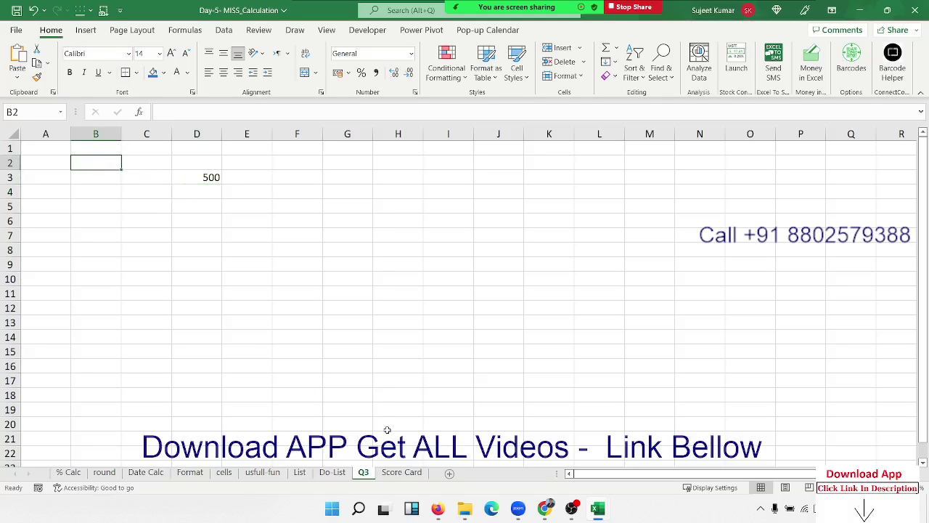
type("=")
left_click(202, 177)
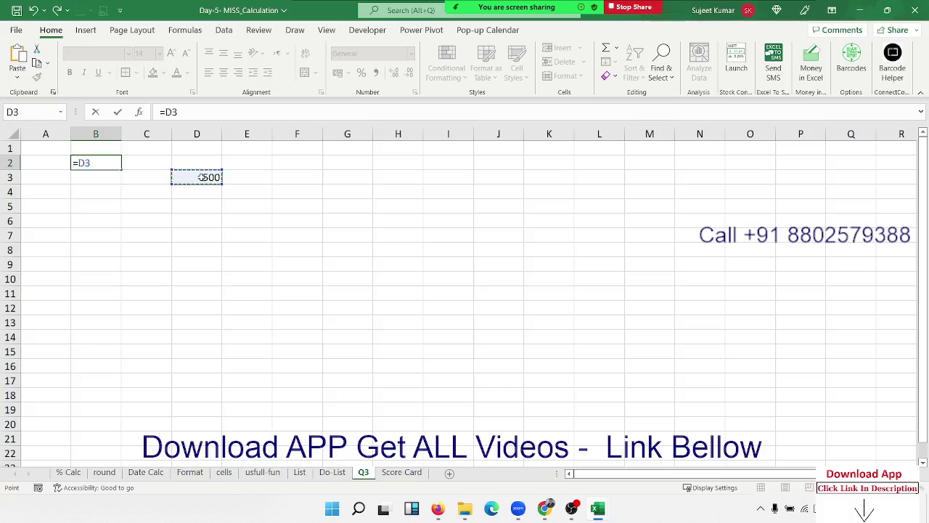
type("*60")
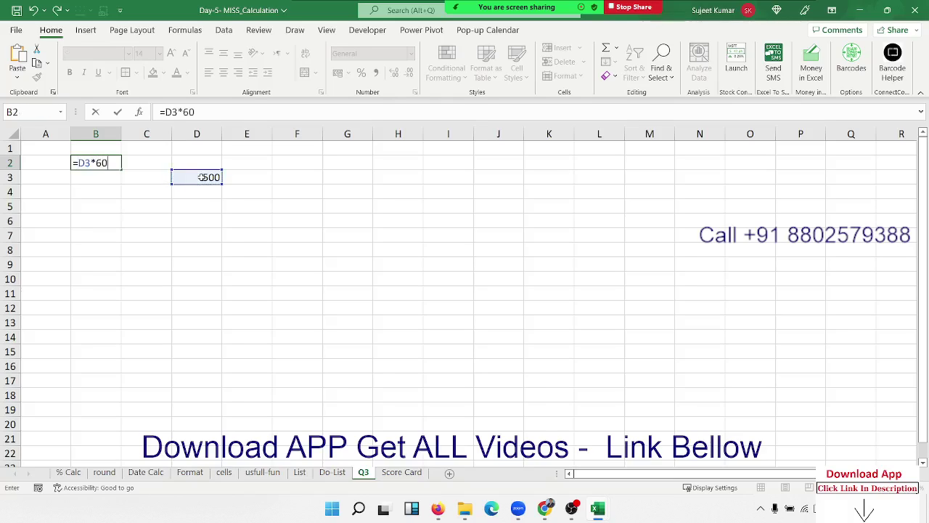
type("%")
key("Return")
Step: Clear the formula from B2 and move to A4
key("Up")
key("Delete")
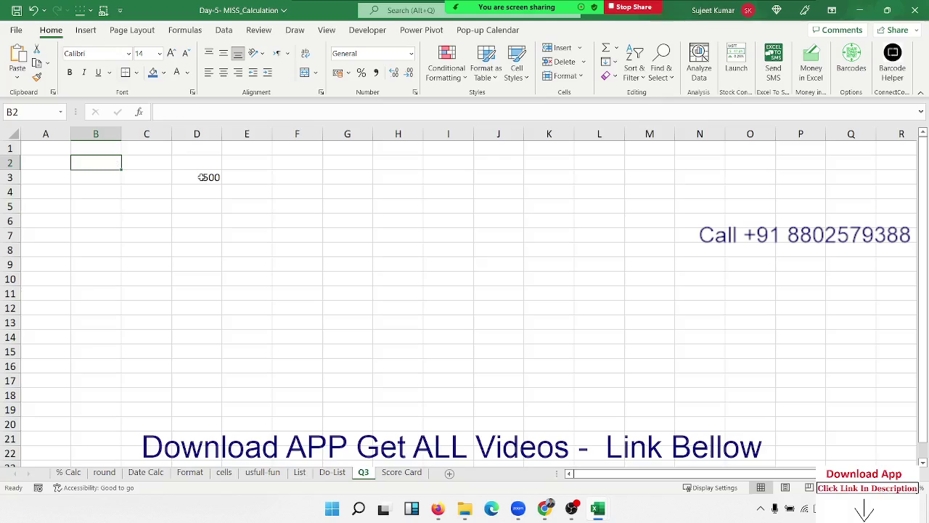
key("Down")
key("Down")
key("Left")
Step: Put labels R and C in A4:B4, with row 3 and column 4 in A5:B5
type("R")
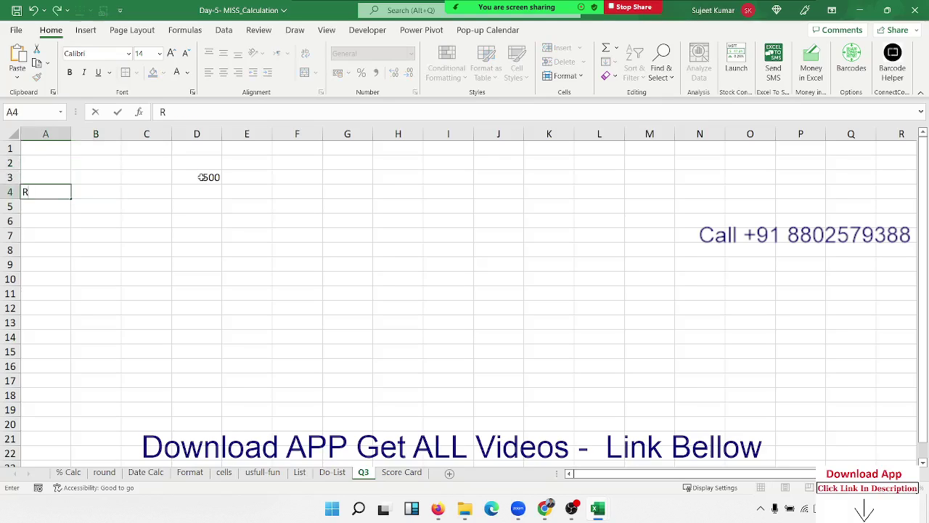
key("Right")
type("C")
key("Return")
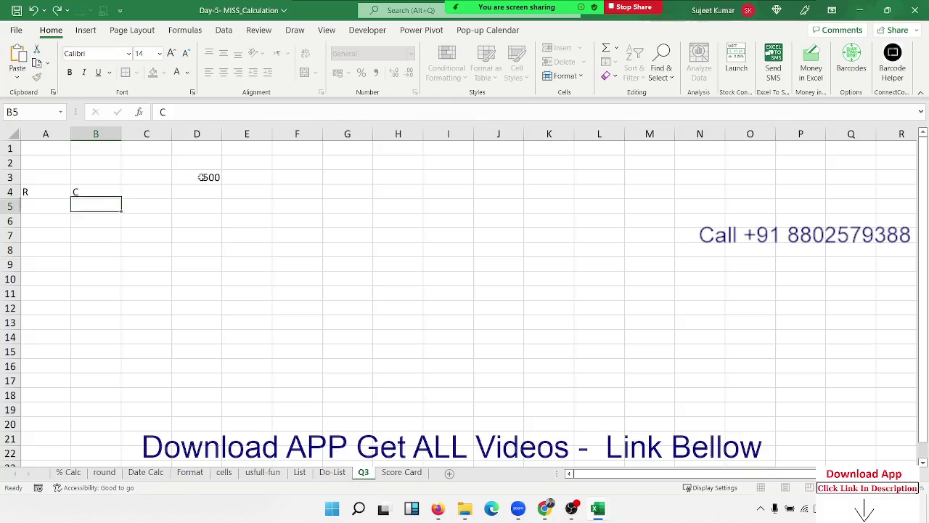
key("Left")
type("3")
key("Right")
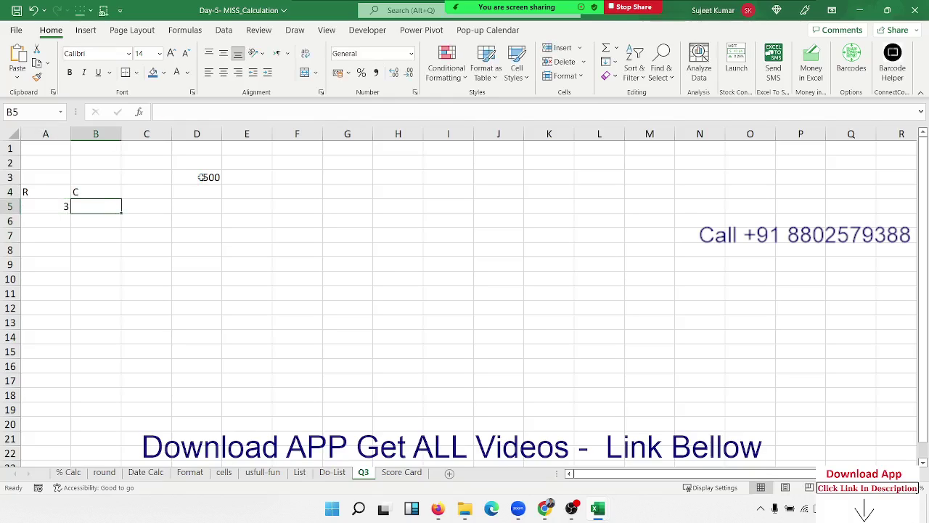
type("4")
key("Up")
key("Up")
key("Up")
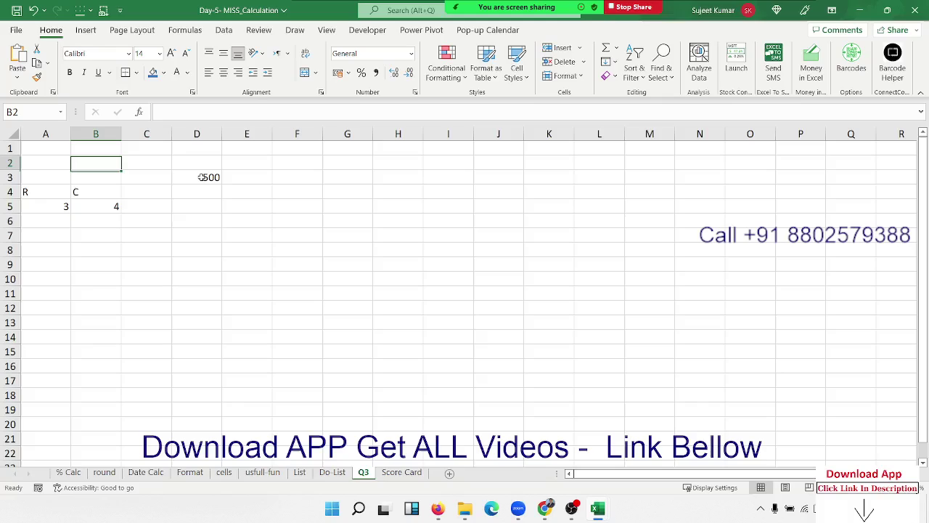
Step: Enter =ADDRESS(A5,B5) in B2, returning $D$3
type("=add")
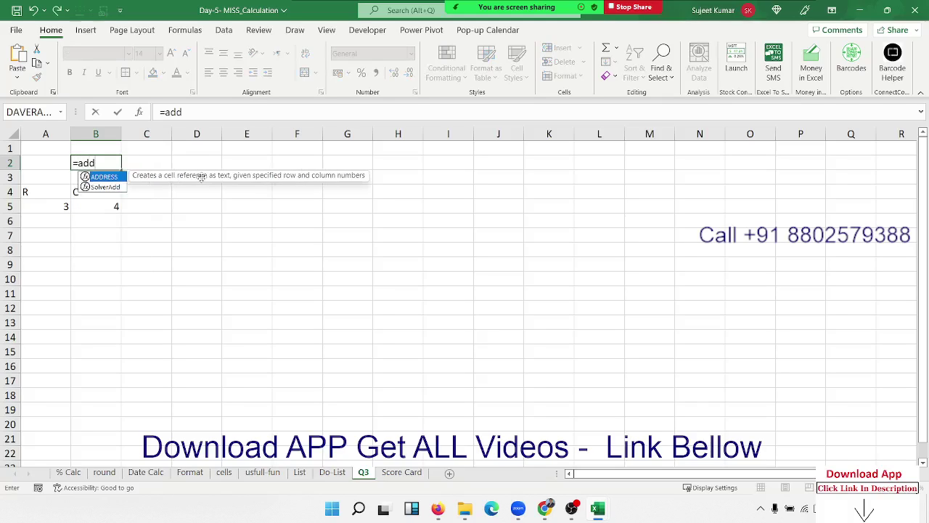
key("Tab")
left_click(64, 207)
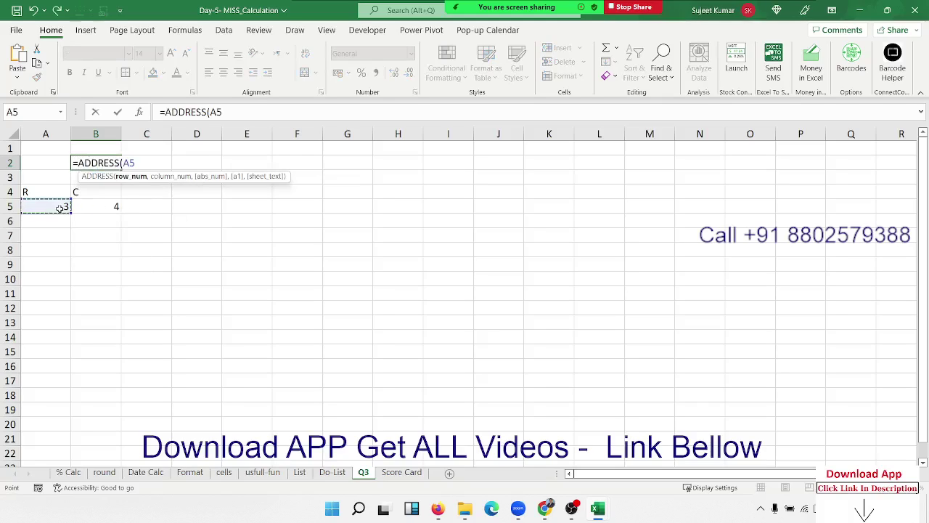
type(",")
left_click(99, 204)
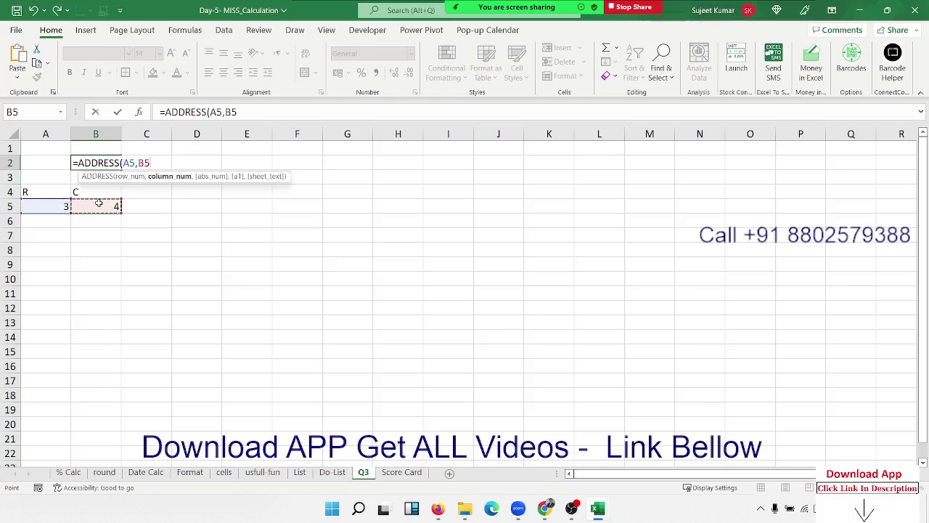
key("Return")
key("Up")
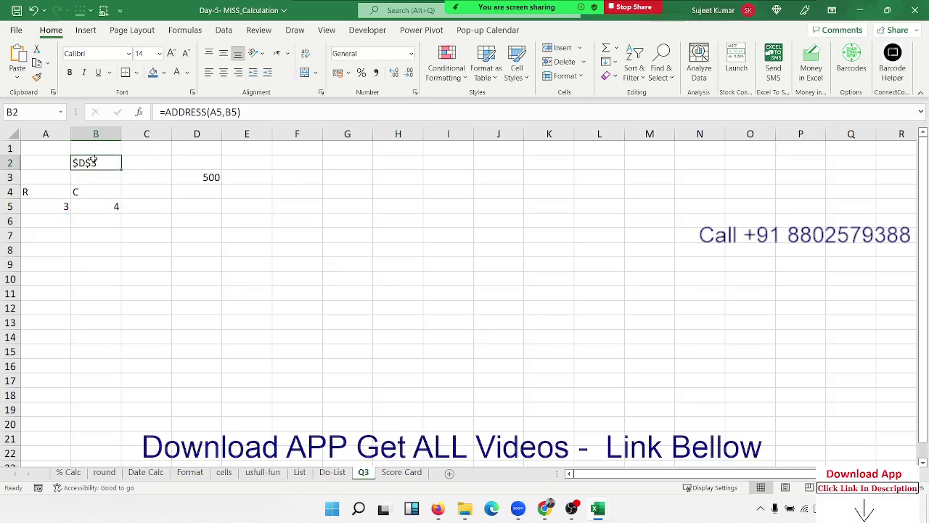
Step: Wrap the B2 formula in INDIRECT so it returns 500
double_click(94, 159)
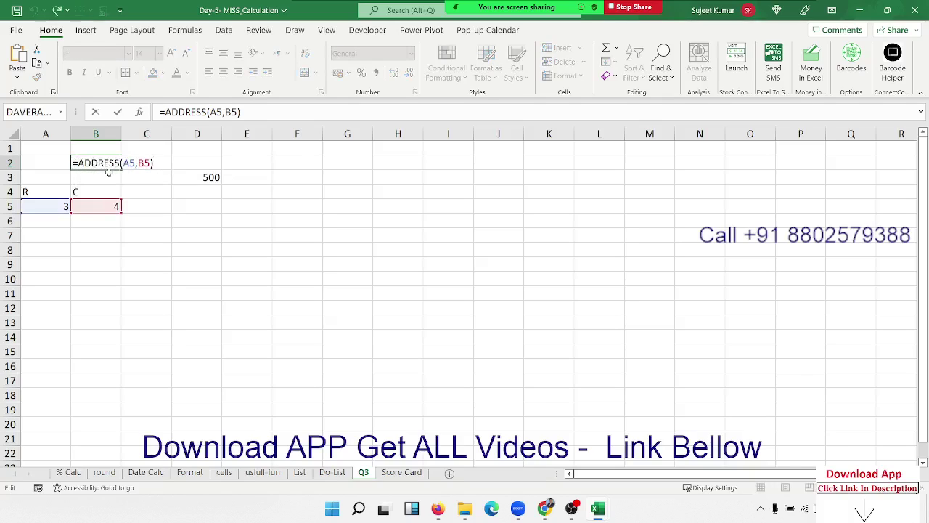
type("ind")
key("Down")
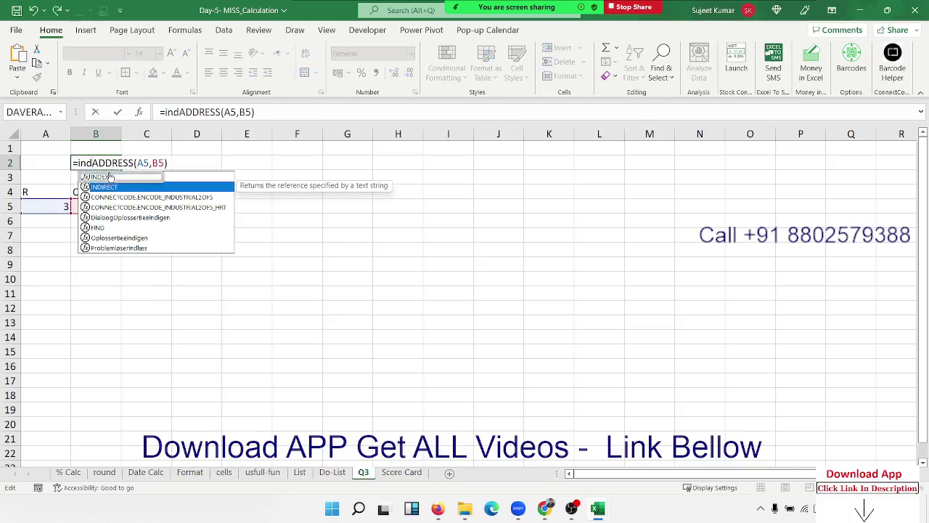
key("Tab")
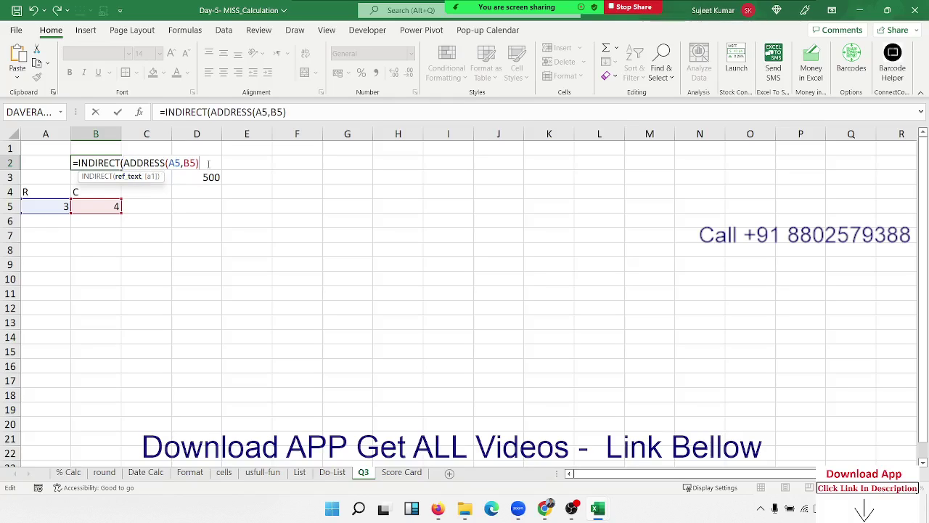
type(")")
key("Return")
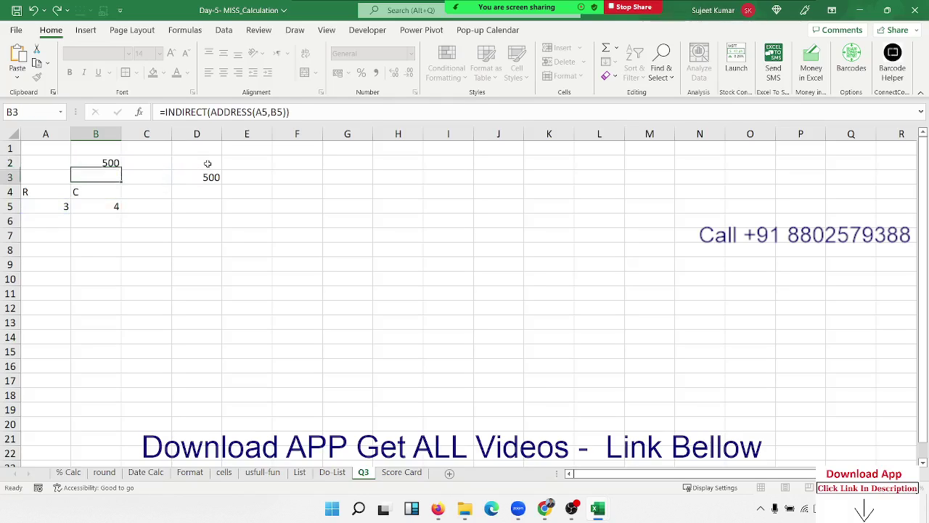
key("Up")
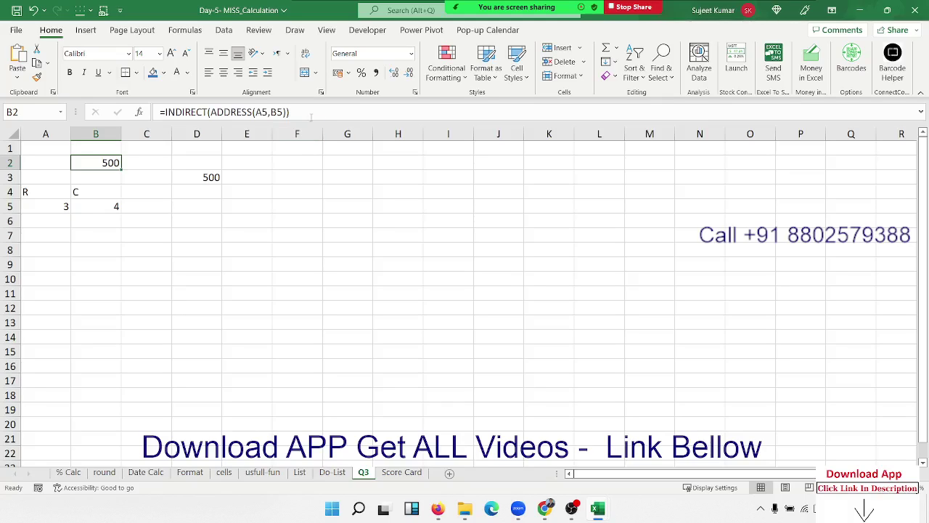
Step: Append *60% to the B2 formula so it shows 300, then go to % Calc
left_click(310, 110)
type("*60")
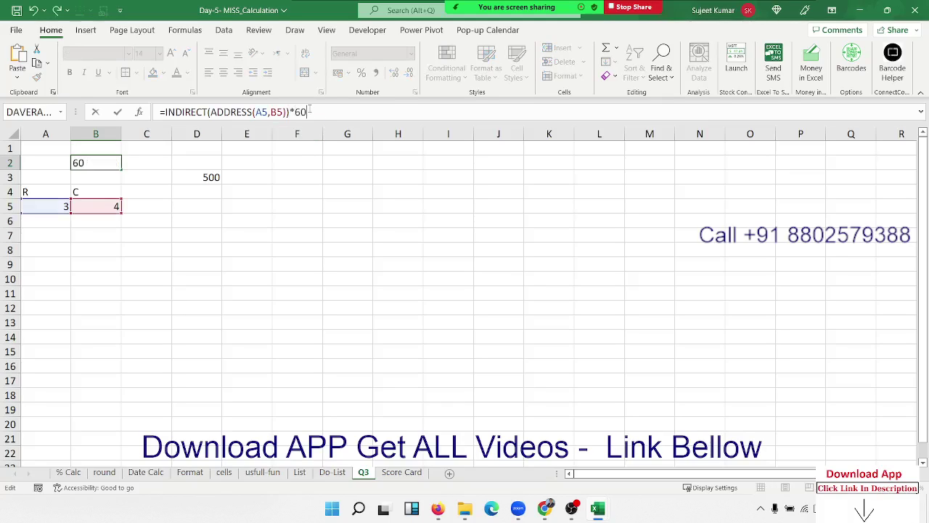
type("%")
key("Return")
key("Up")
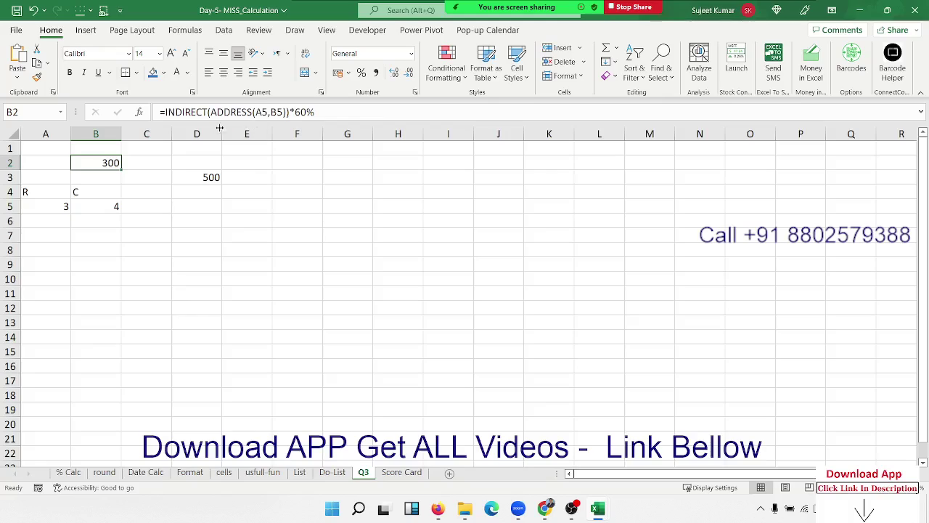
left_click(69, 471)
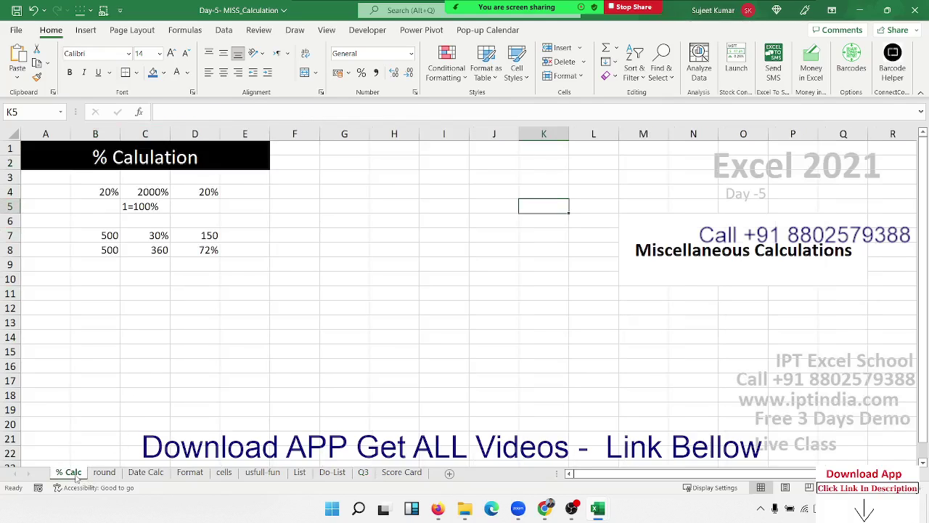